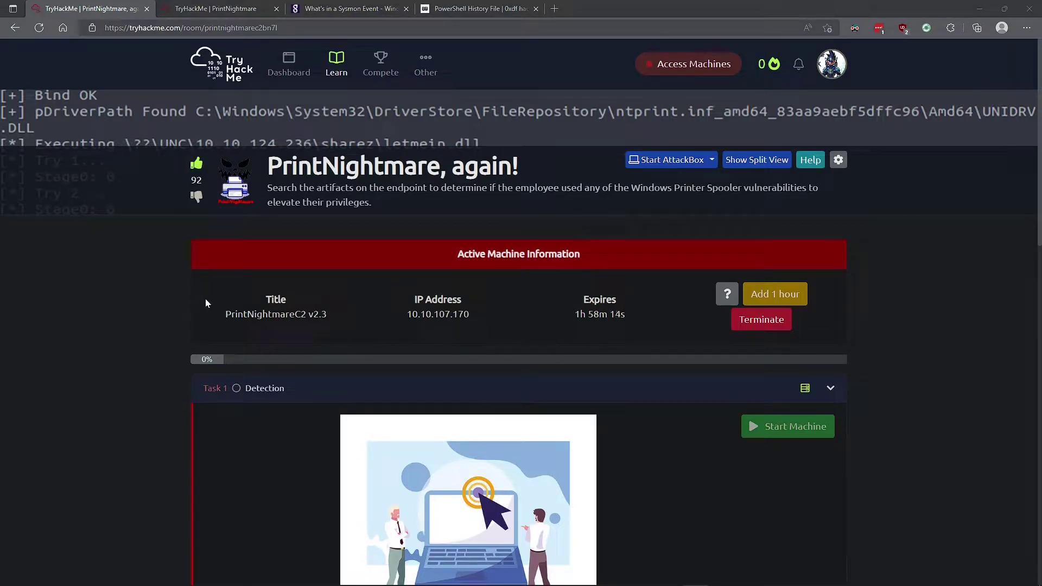
Scroll through the PrintNightmare, again! room page
scroll(206, 303, down, 5)
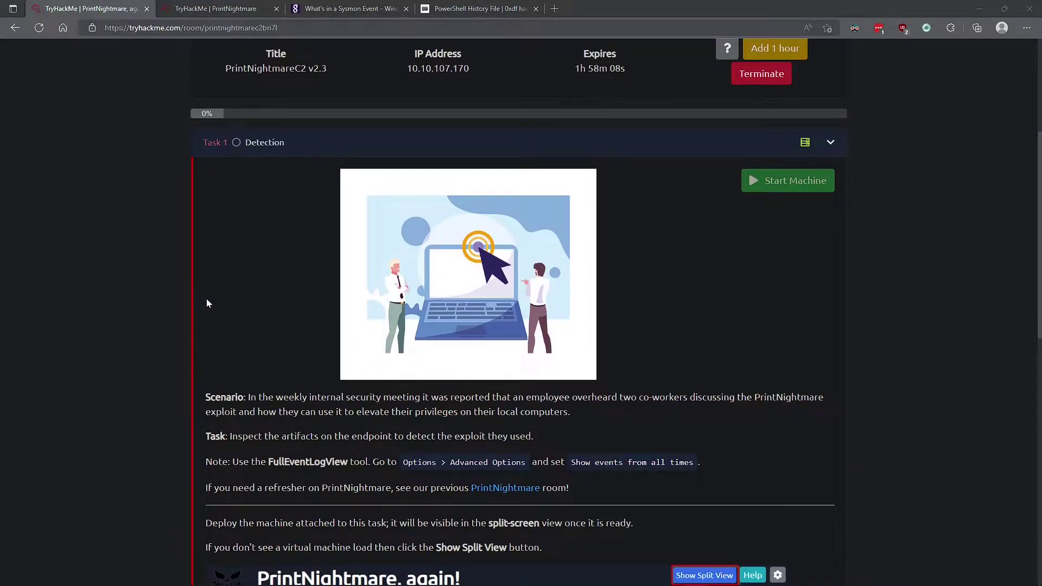
scroll(205, 303, up, 5)
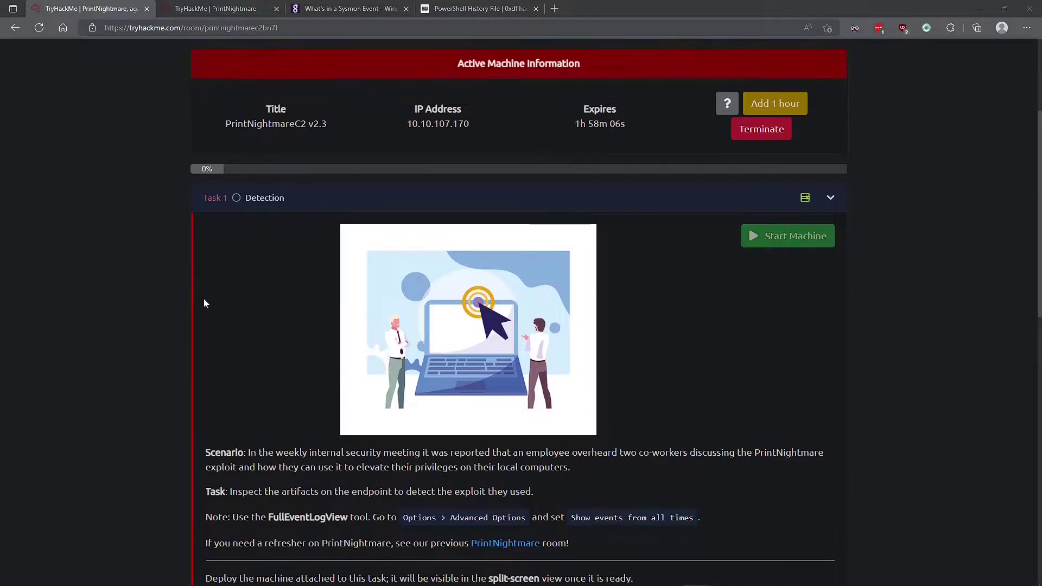
scroll(570, 324, down, 6)
scroll(570, 324, down, 3)
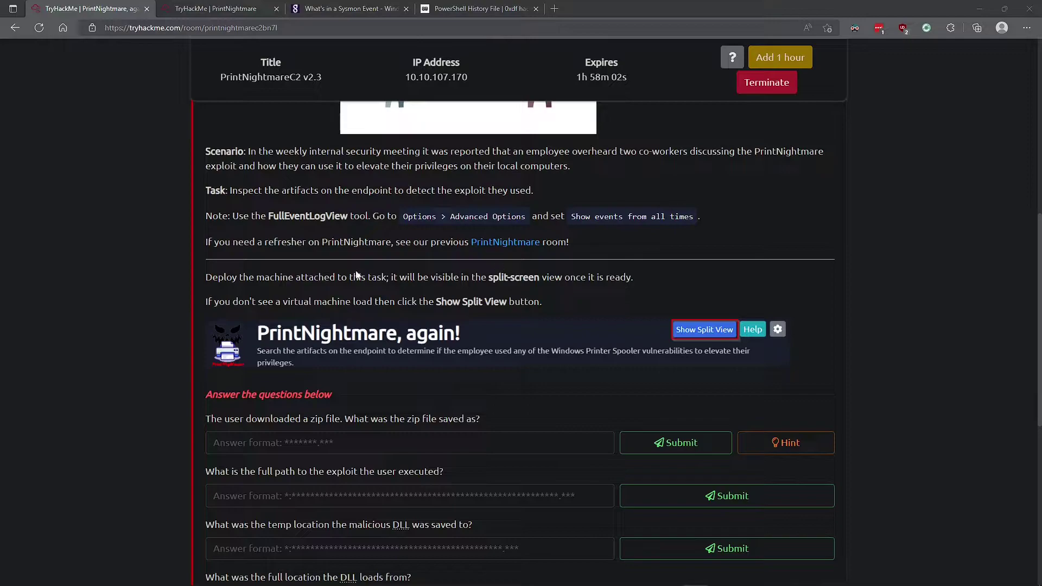
scroll(739, 252, up, 6)
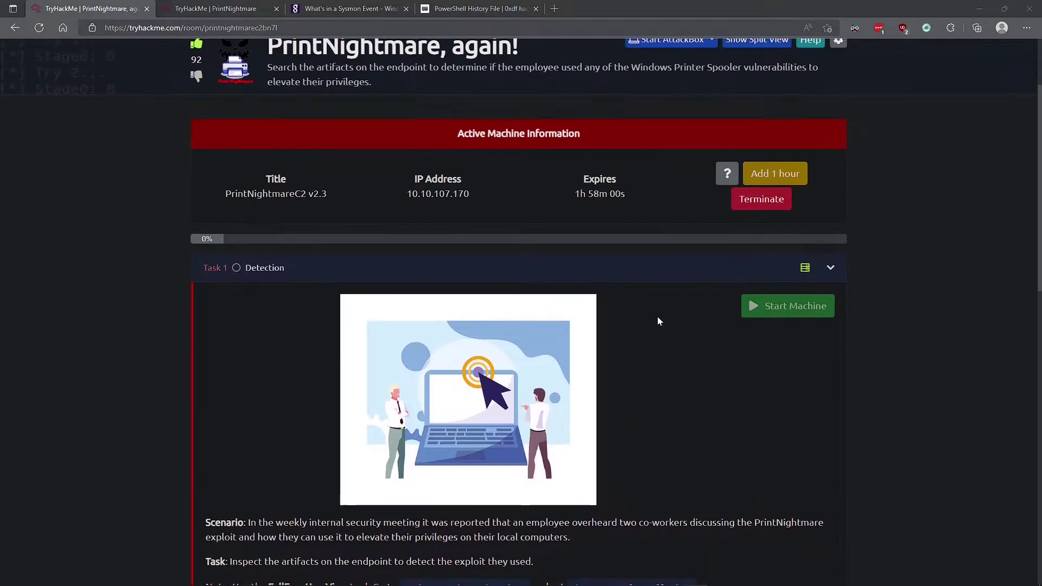
scroll(657, 317, down, 2)
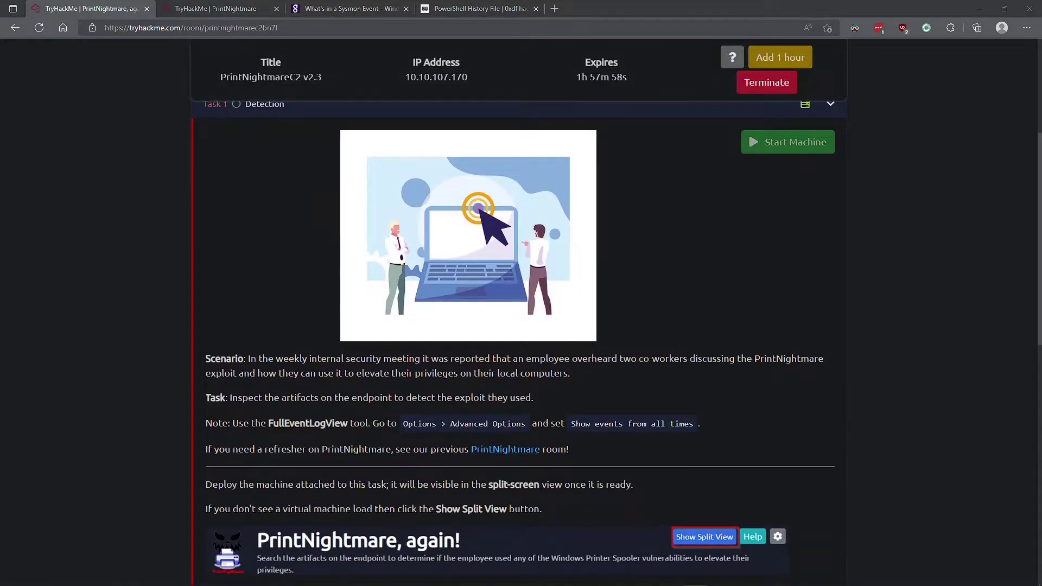
scroll(631, 325, up, 5)
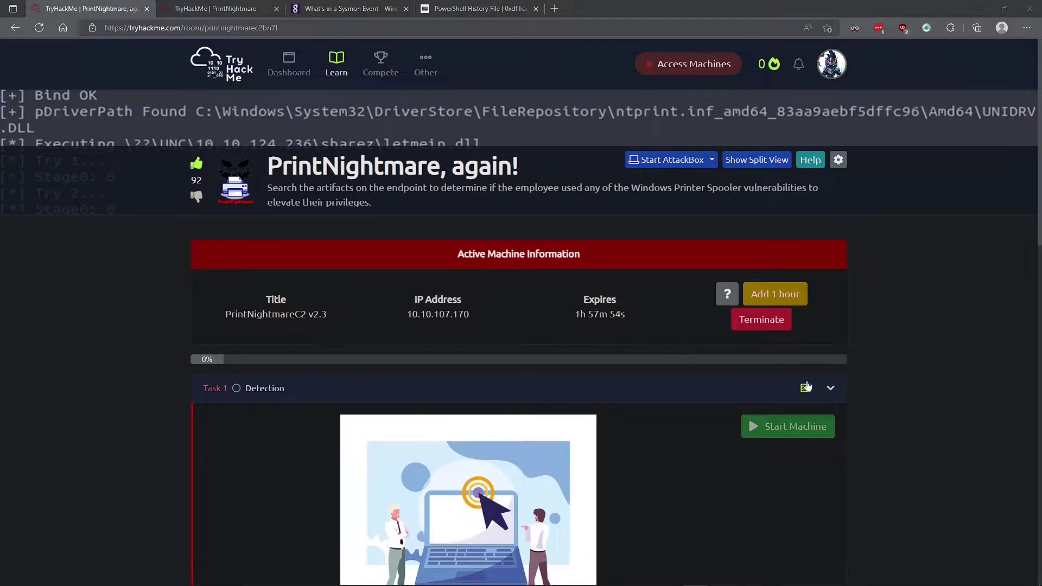
scroll(706, 326, down, 3)
scroll(706, 261, up, 3)
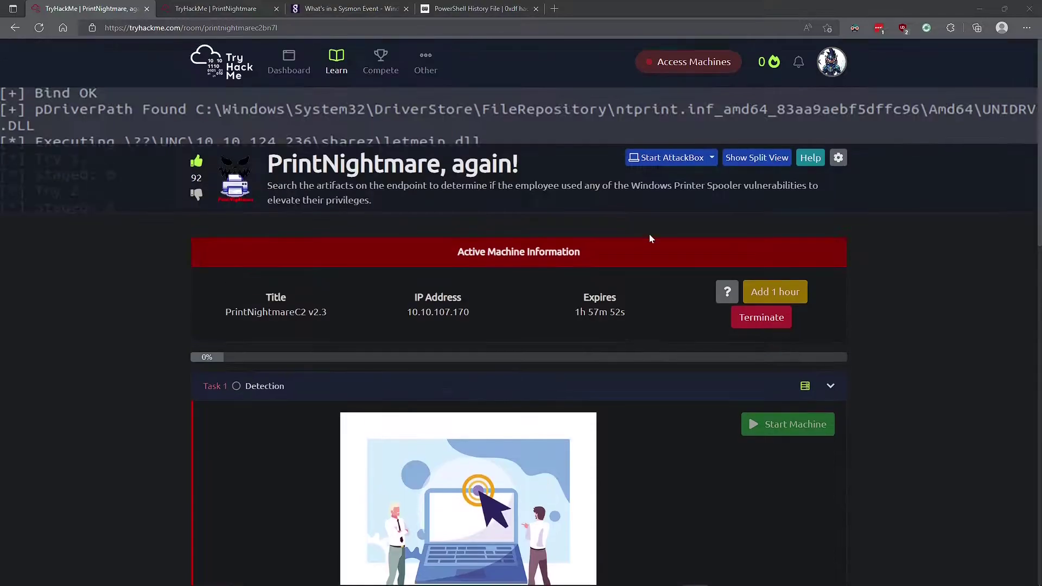
Try the machine in split view, close it after the connection error, and scroll to the questions
click(809, 158)
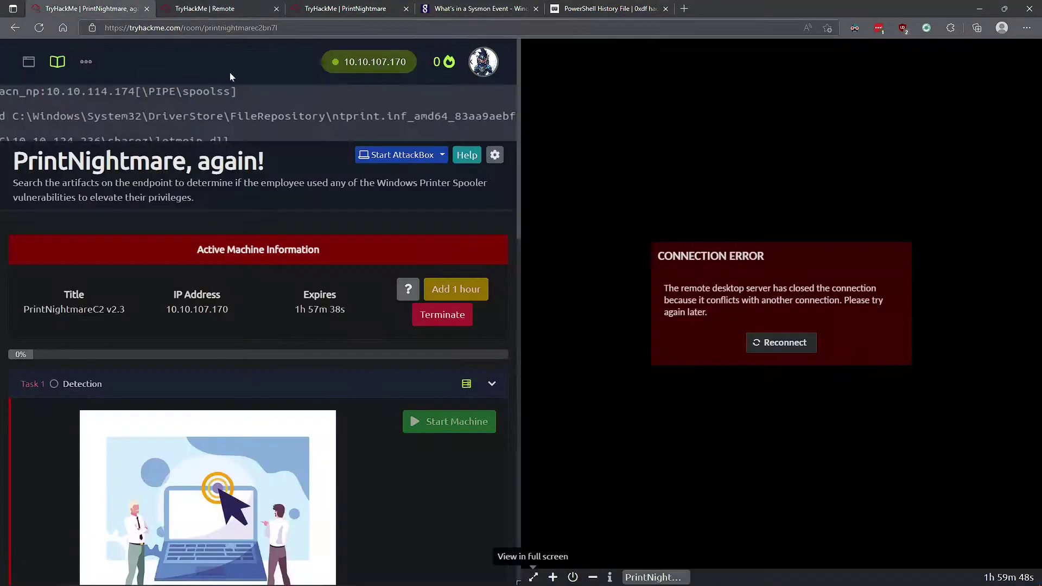
click(594, 578)
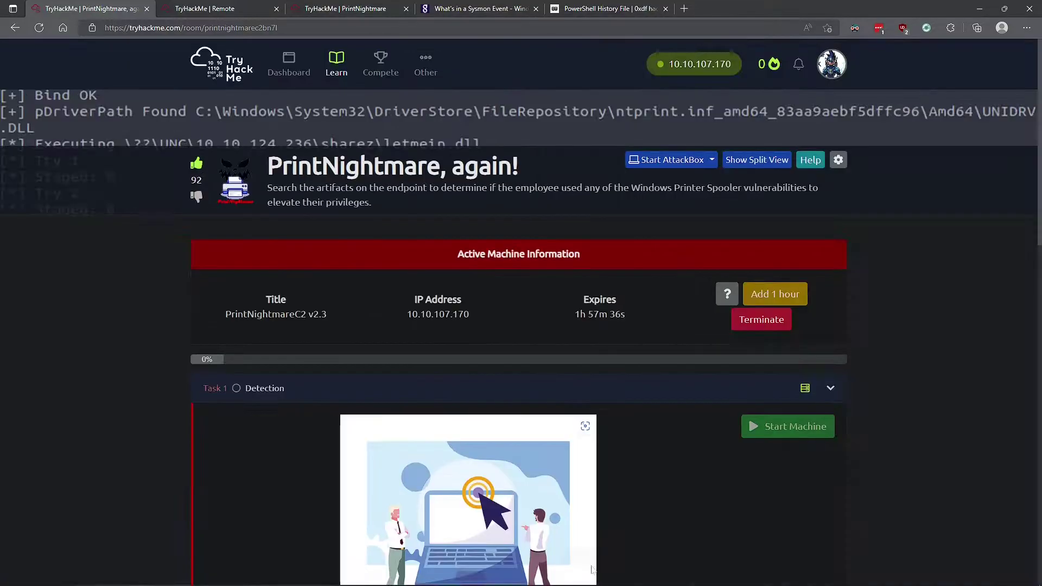
scroll(417, 389, down, 10)
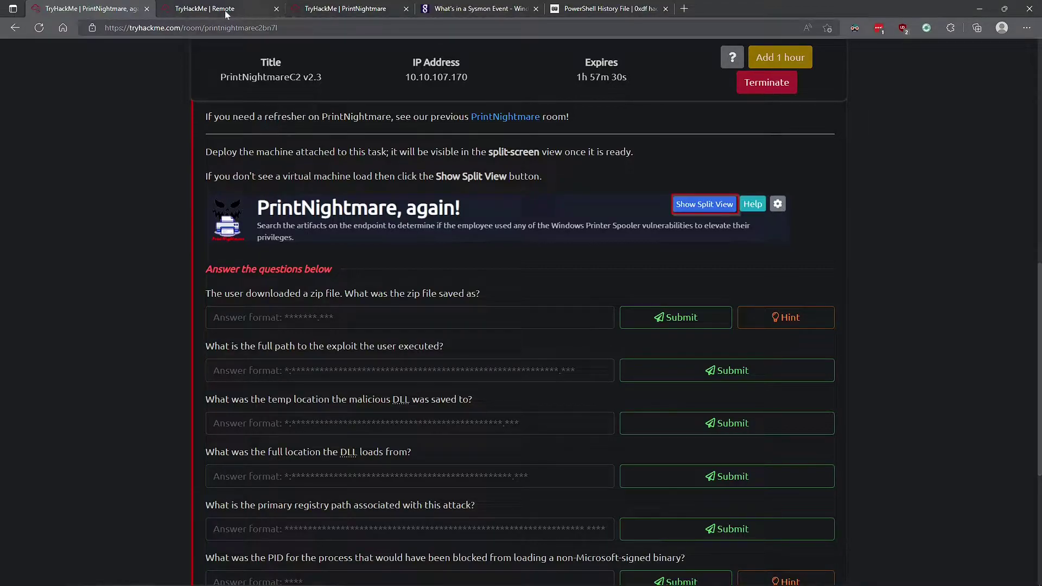
On the remote Windows desktop, search Start for 'event' and launch Event Viewer
click(326, 7)
click(250, 5)
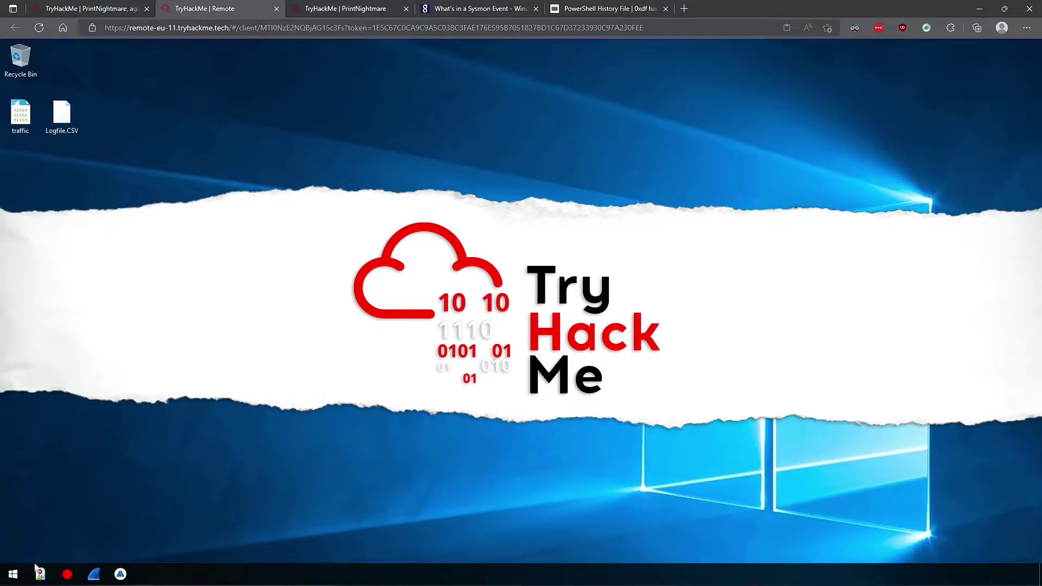
key(super)
click(124, 443)
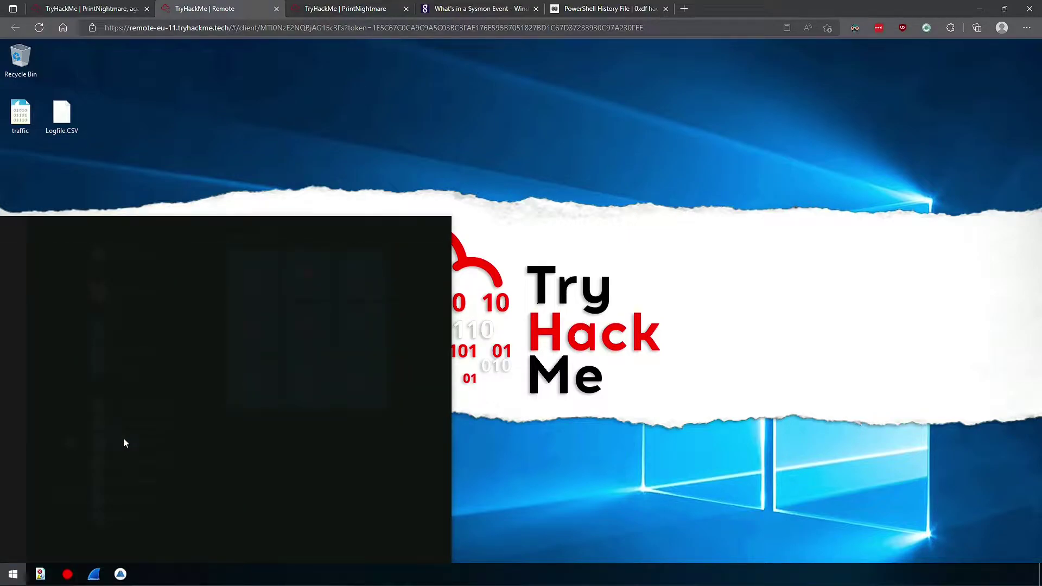
text(event)
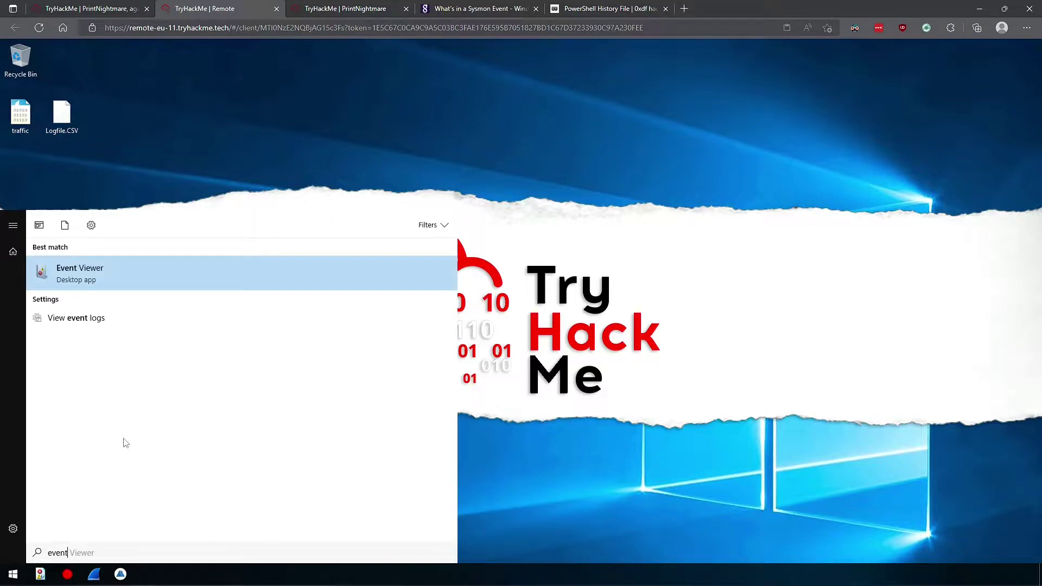
key(Return)
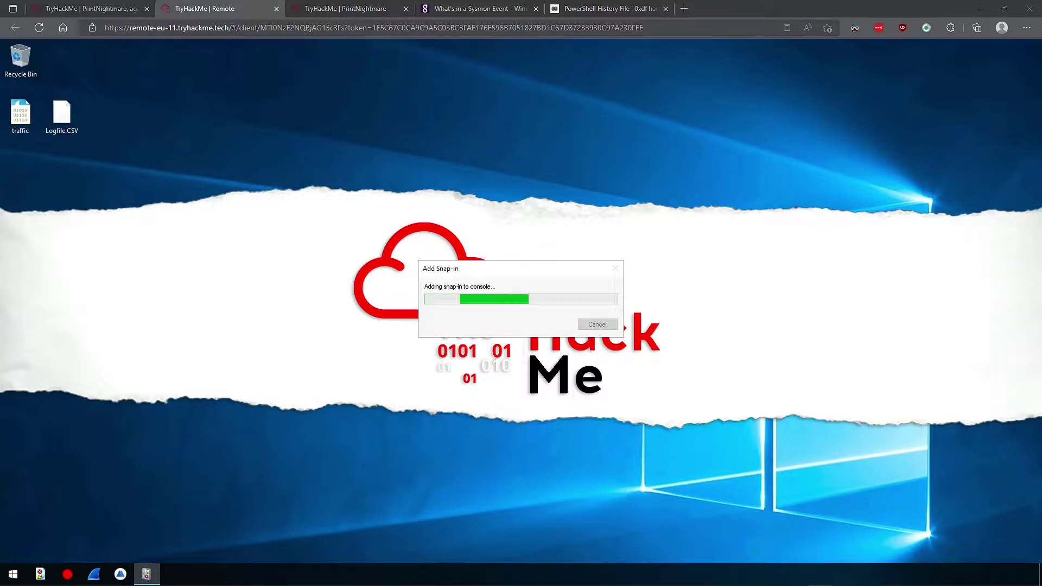
Switch to the original PrintNightmare room and collapse the Mitigation: Disable Print Spooler task
key(ctrl+Tab)
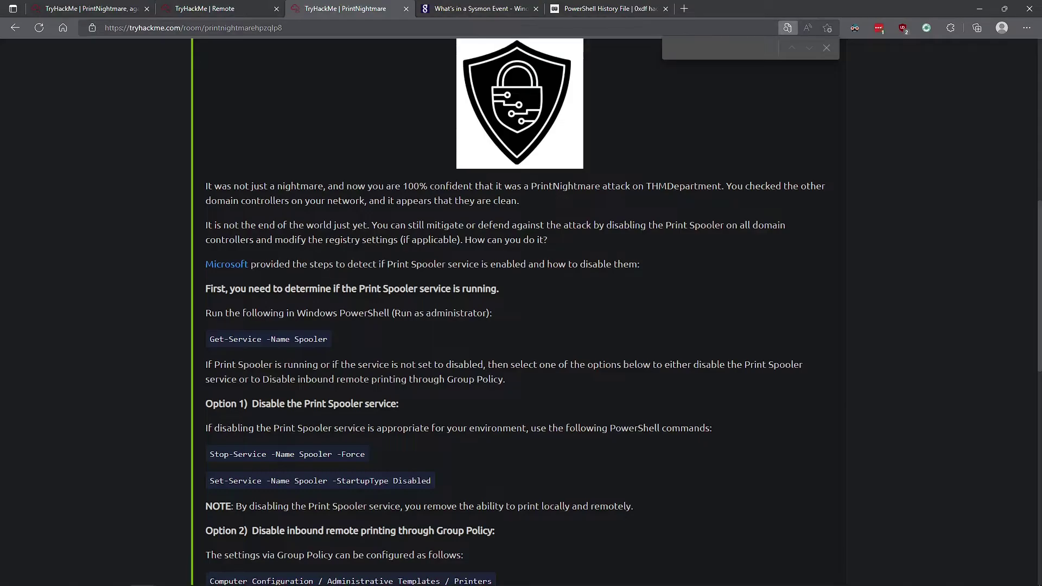
scroll(287, 326, down, 15)
scroll(288, 326, up, 15)
scroll(286, 296, up, 8)
scroll(288, 351, down, 3)
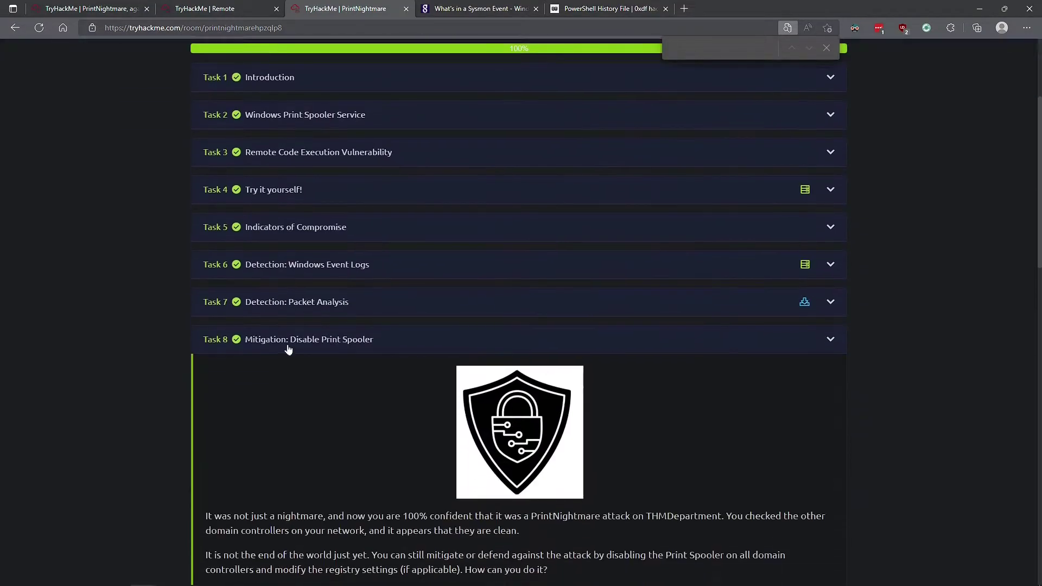
click(296, 341)
scroll(259, 159, up, 2)
scroll(385, 246, down, 2)
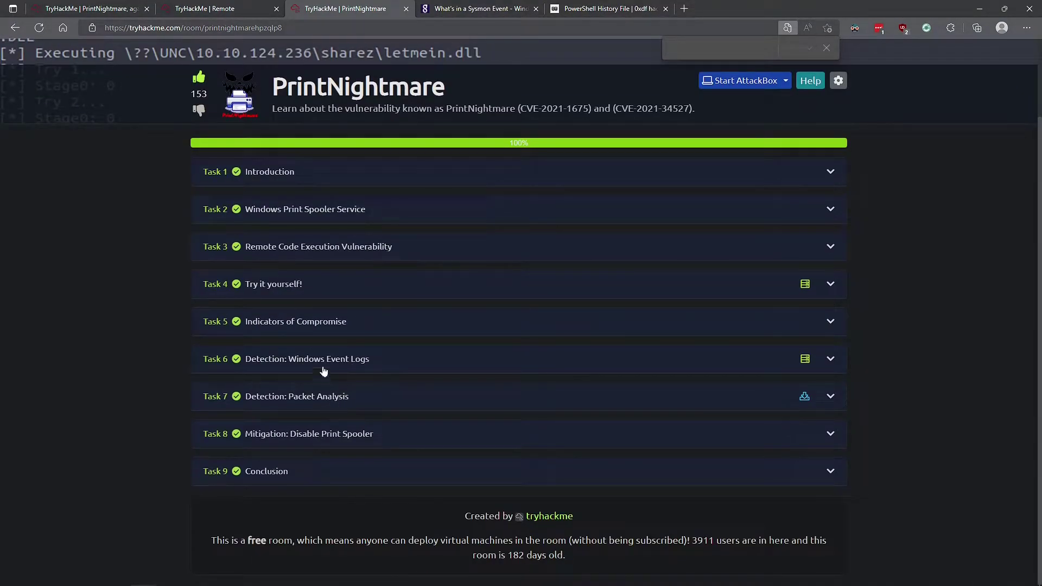
Expand and read the Detection: Windows Event Logs task, then show the Gravwell Sysmon blog post
click(346, 358)
scroll(346, 357, down, 10)
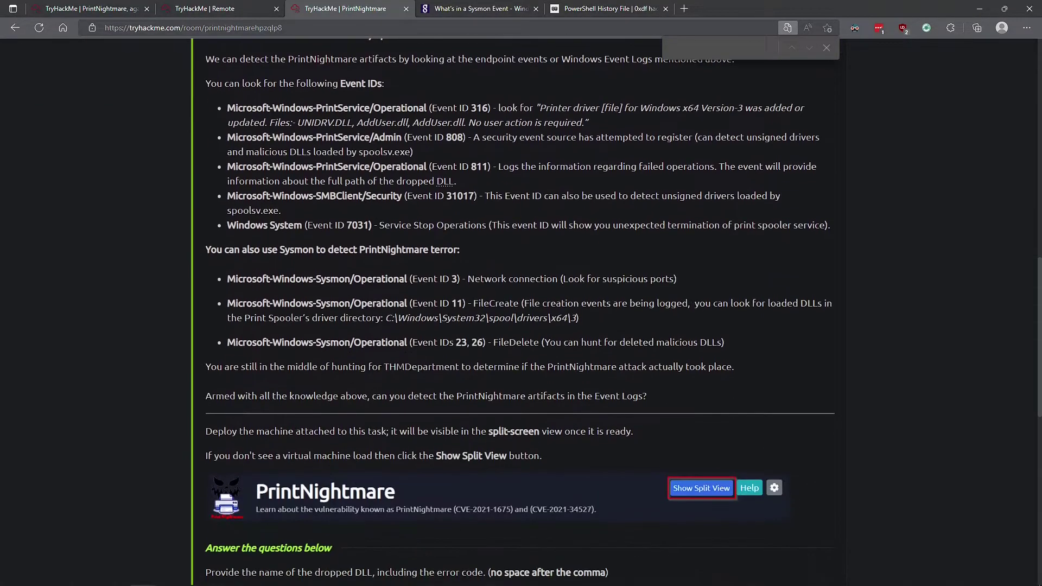
scroll(346, 356, up, 5)
scroll(518, 312, down, 2)
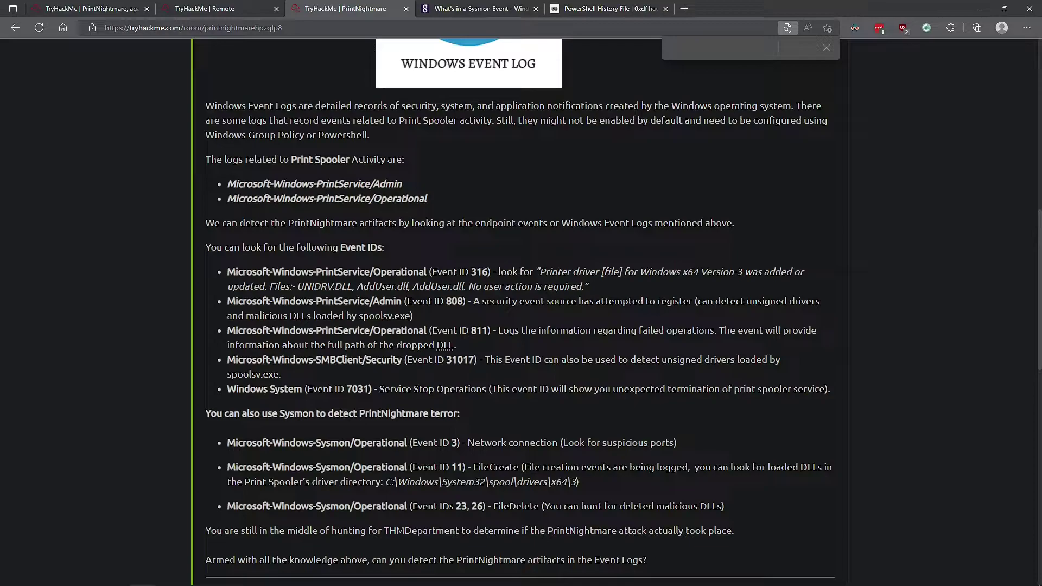
scroll(253, 269, down, 2)
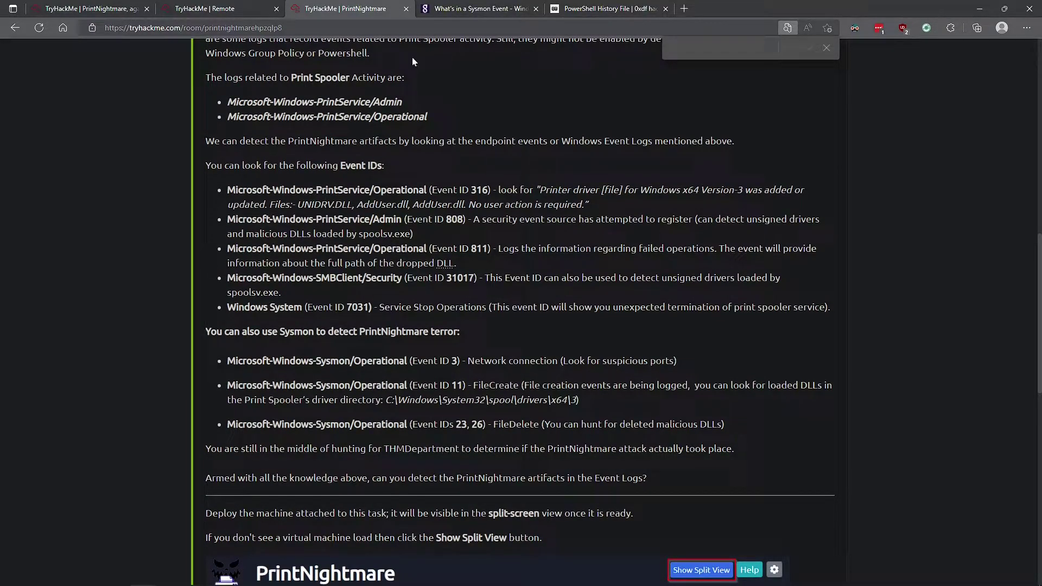
click(448, 10)
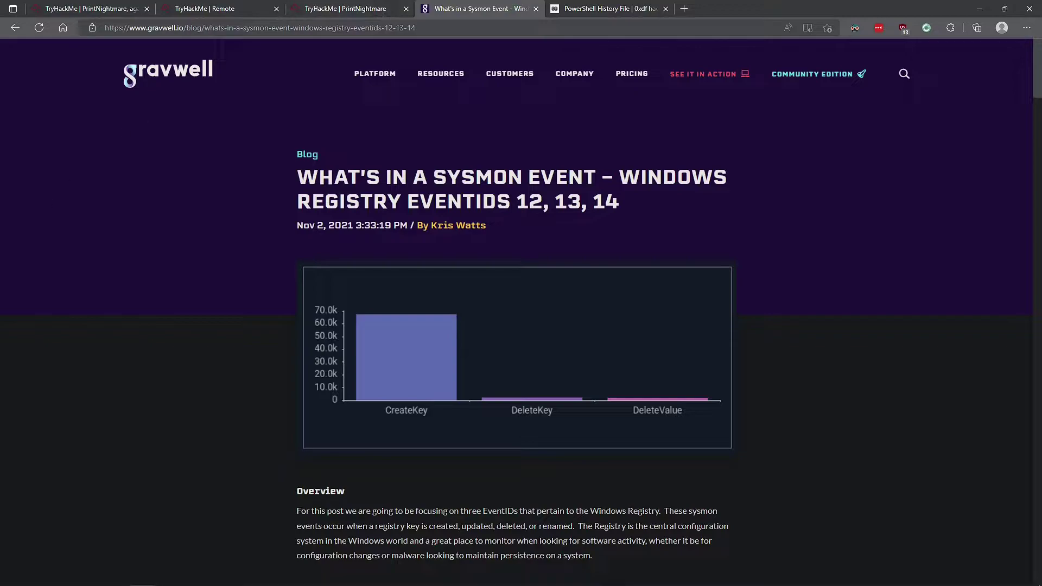
Start a new custom view including Critical, Error, Information and Warning events
click(131, 7)
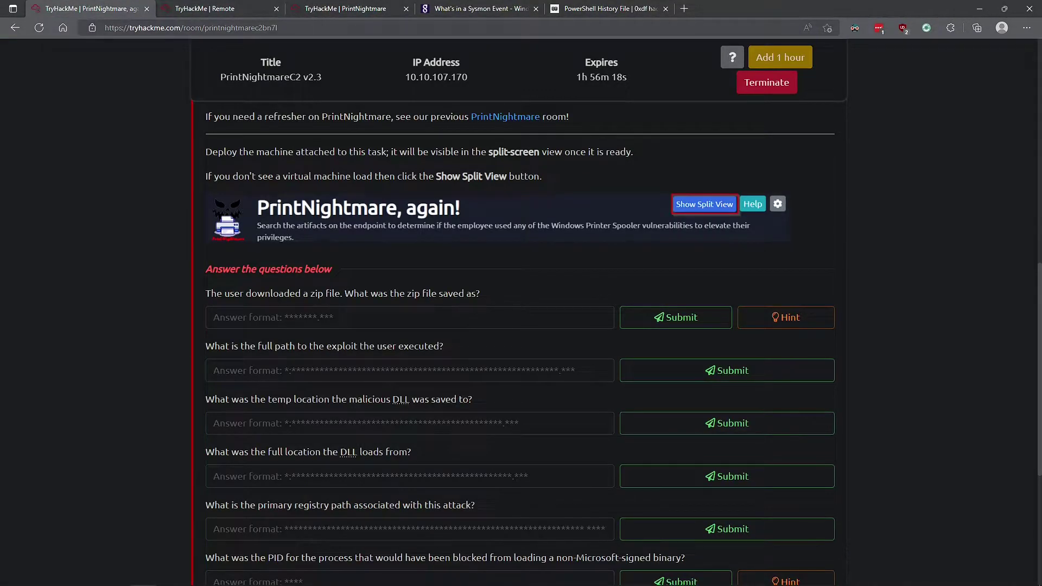
key(ctrl+Tab)
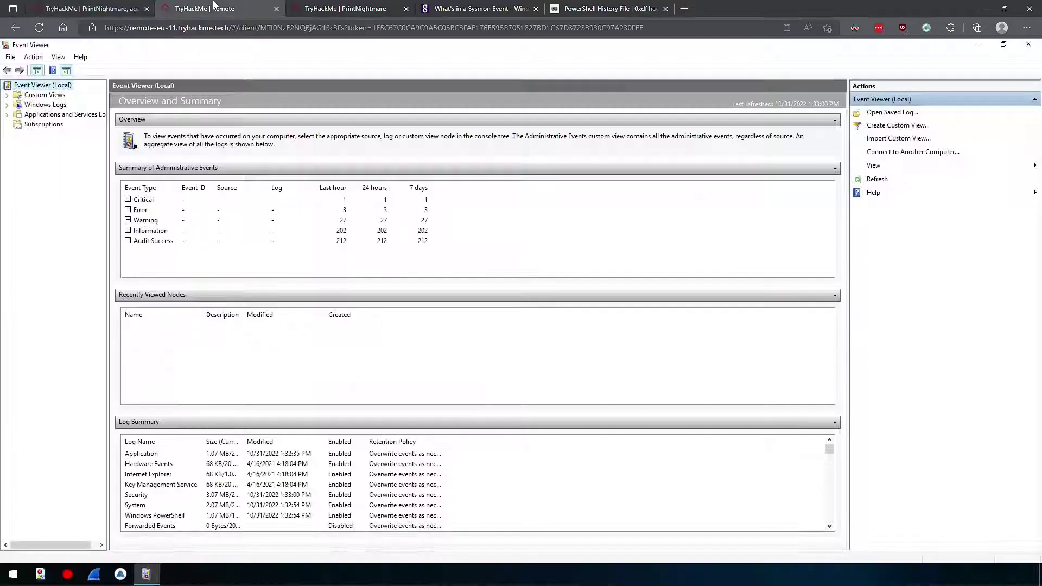
right_click(37, 109)
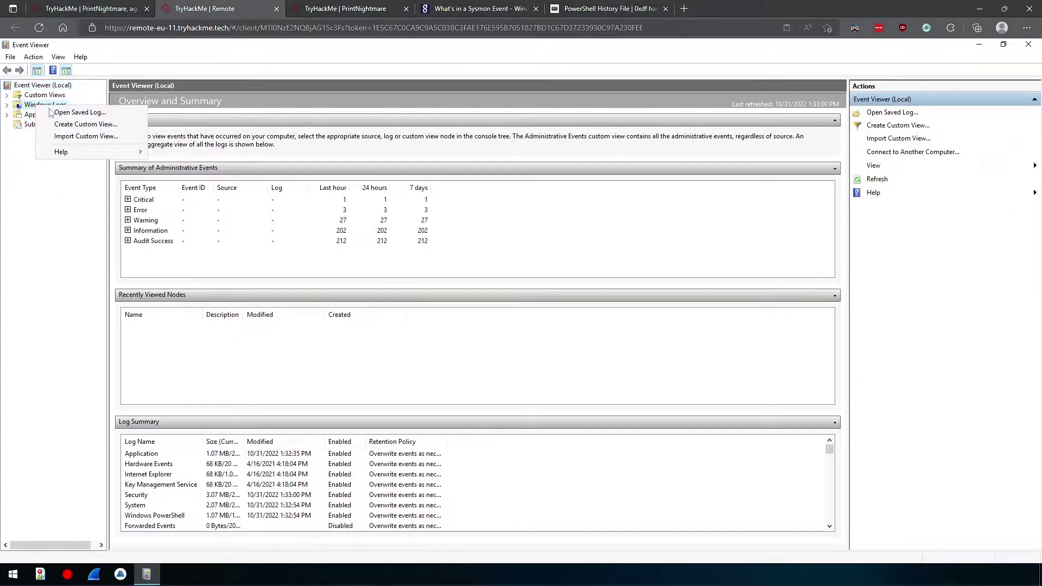
click(75, 125)
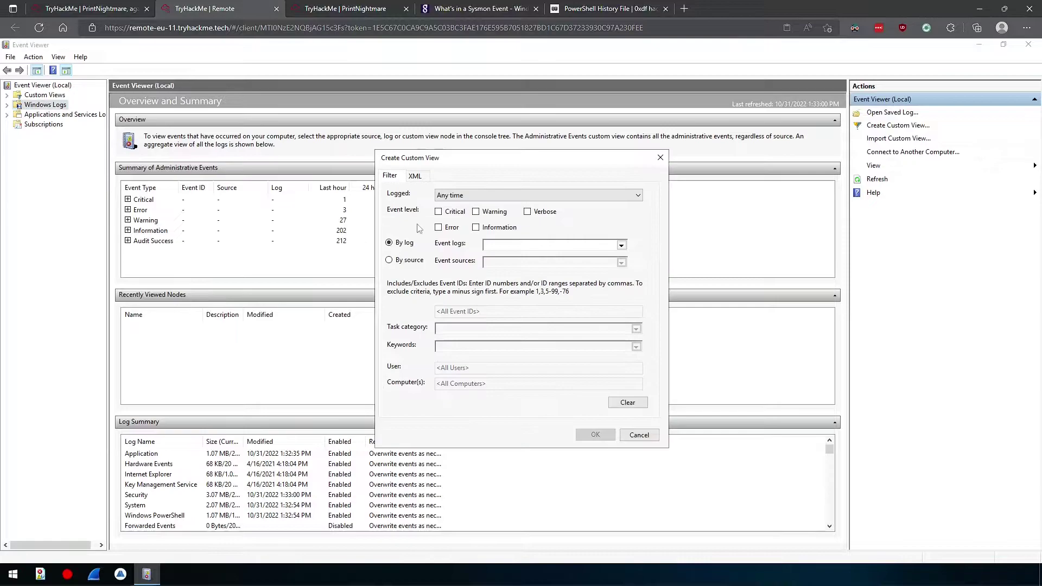
click(476, 227)
click(438, 211)
click(439, 227)
click(484, 213)
Add the PrintService and SMBClient logs to the custom view's event logs
click(621, 246)
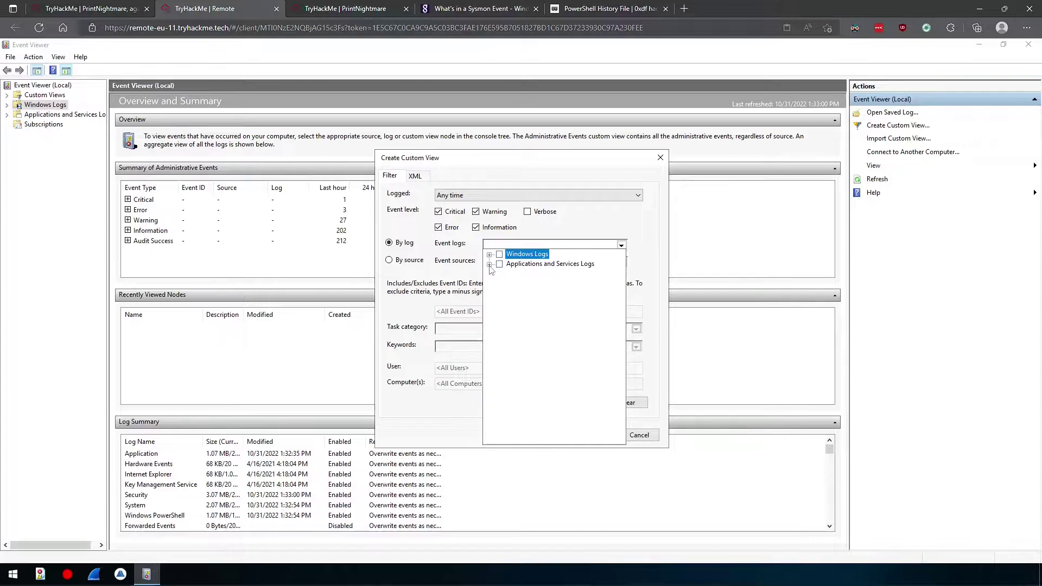
click(490, 265)
click(499, 304)
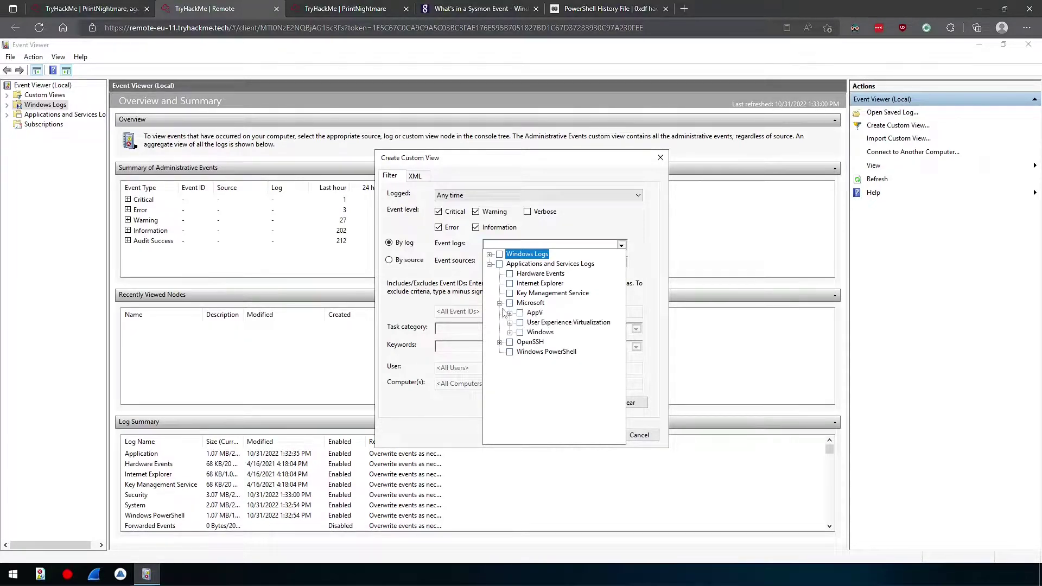
click(509, 332)
scroll(522, 355, down, 5)
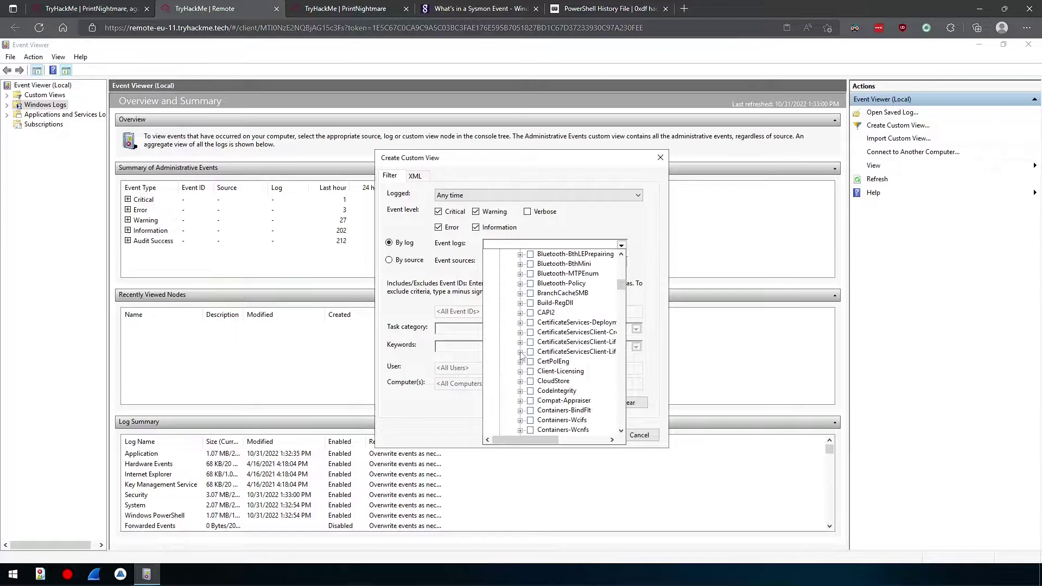
scroll(522, 356, down, 20)
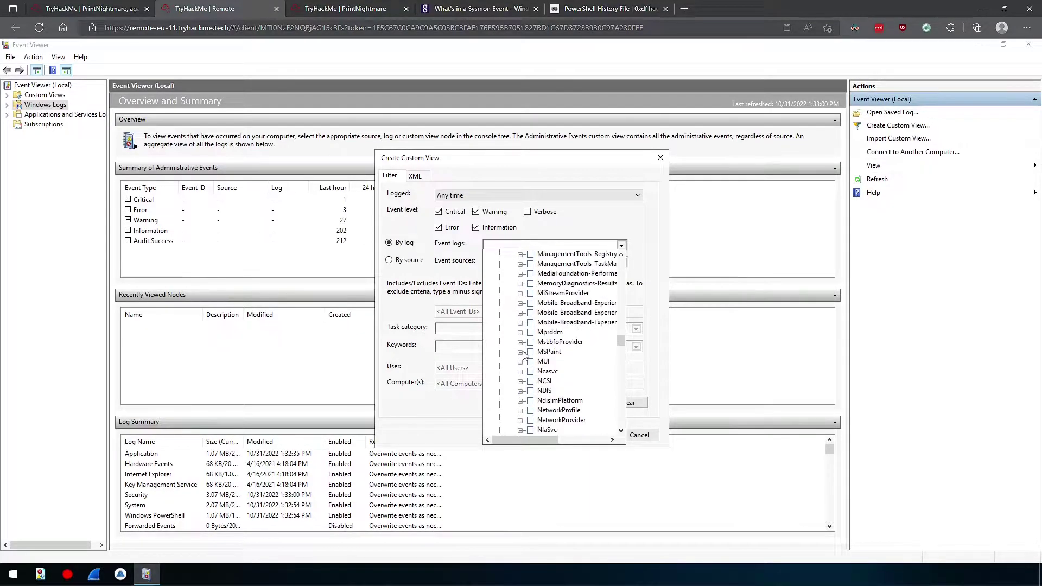
scroll(522, 353, down, 12)
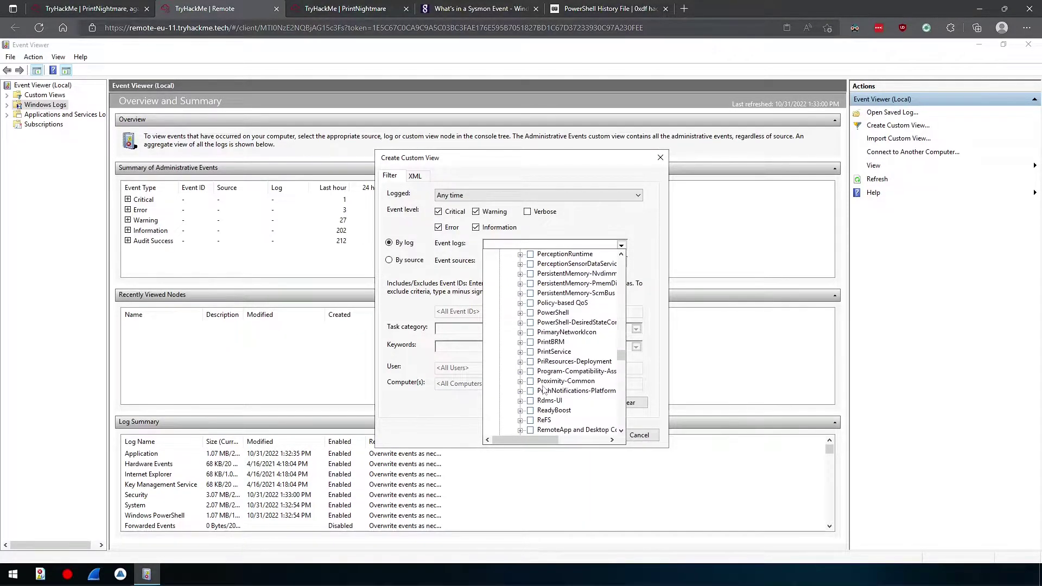
click(530, 352)
scroll(546, 363, down, 8)
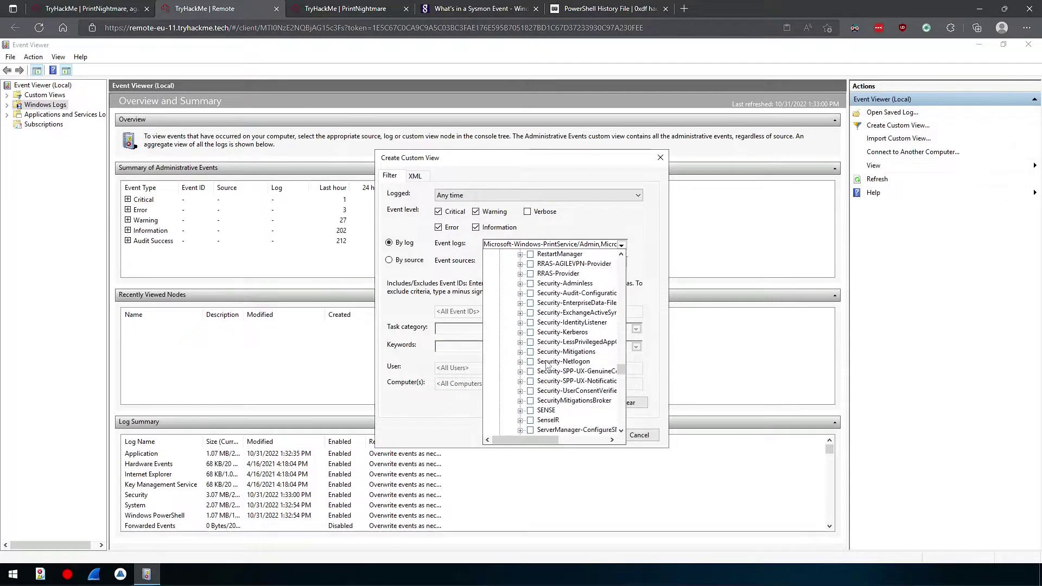
scroll(546, 364, down, 12)
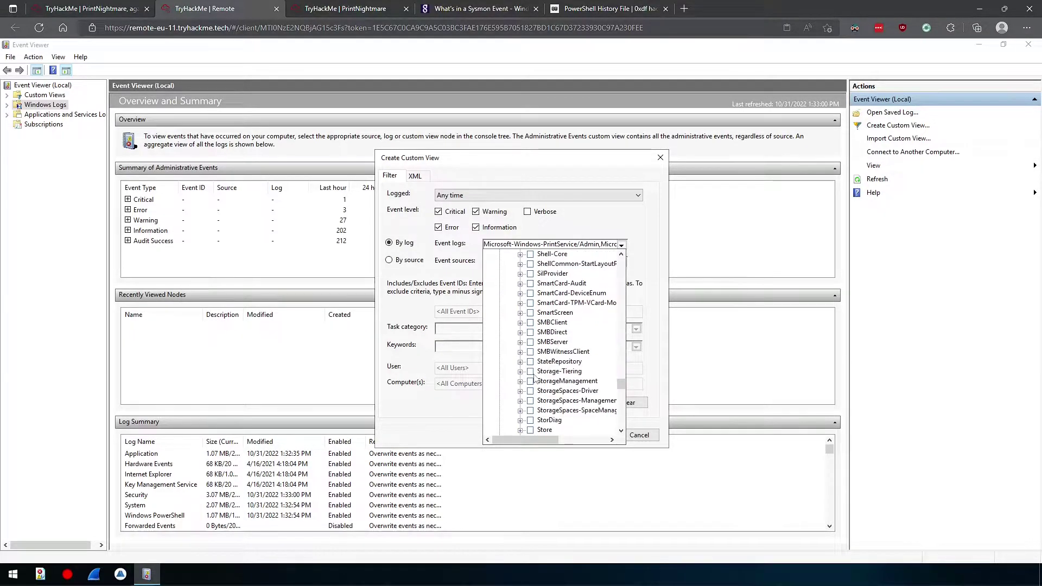
scroll(533, 369, up, 5)
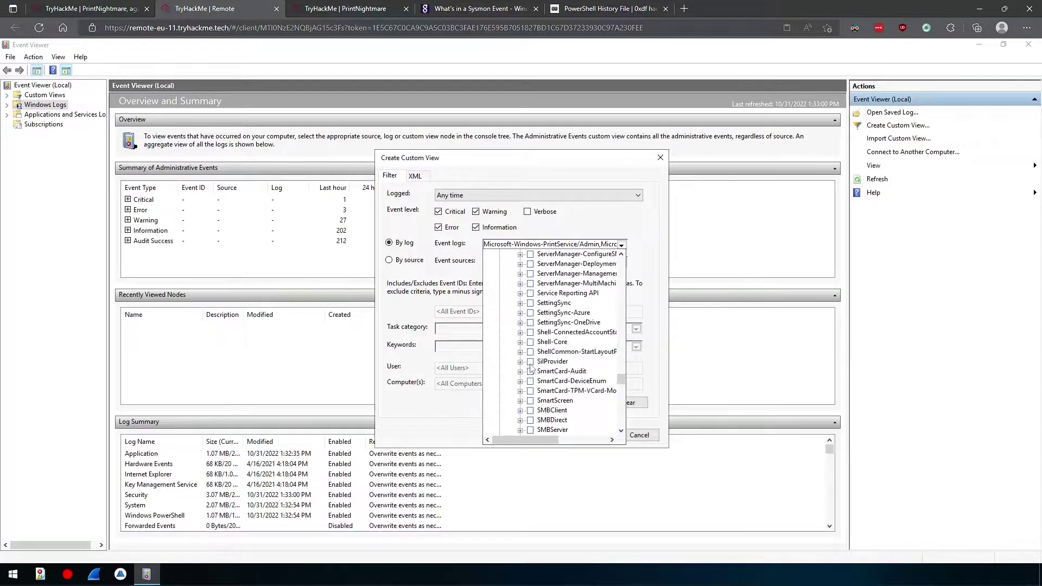
scroll(532, 369, down, 1)
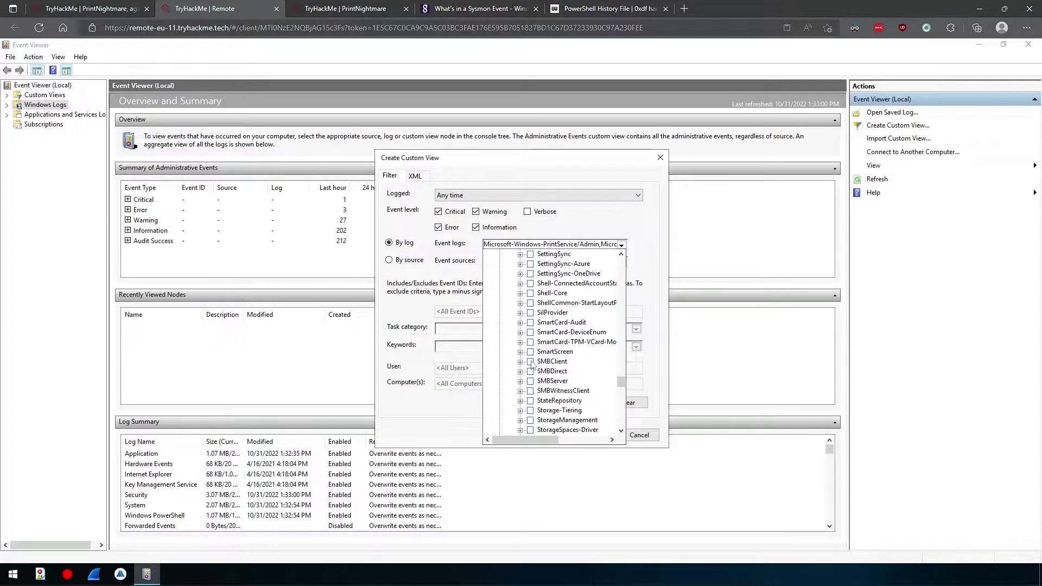
click(531, 361)
Add the System log from Windows Logs to the custom view
click(430, 236)
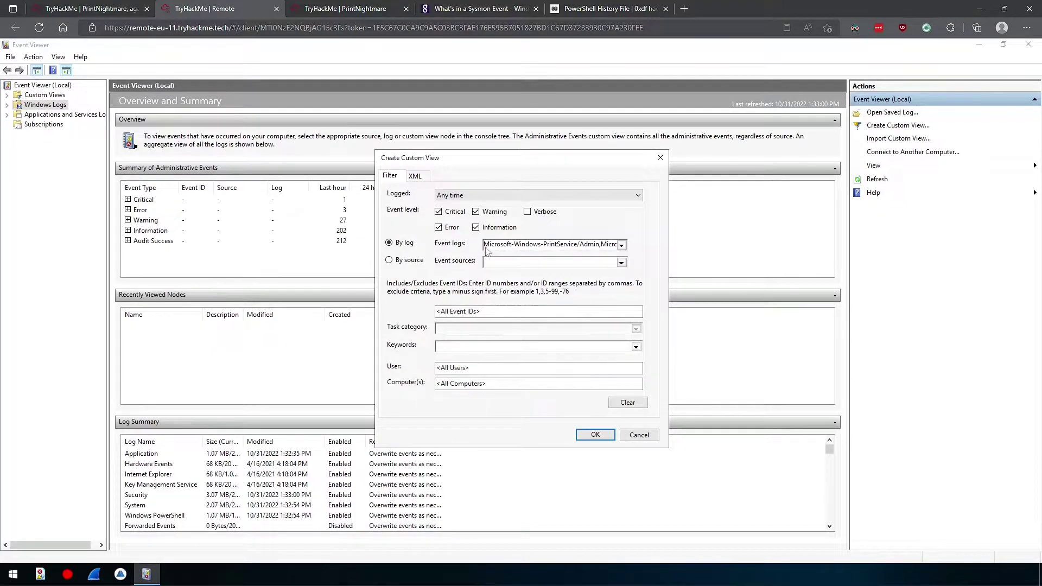
click(621, 245)
scroll(597, 258, up, 15)
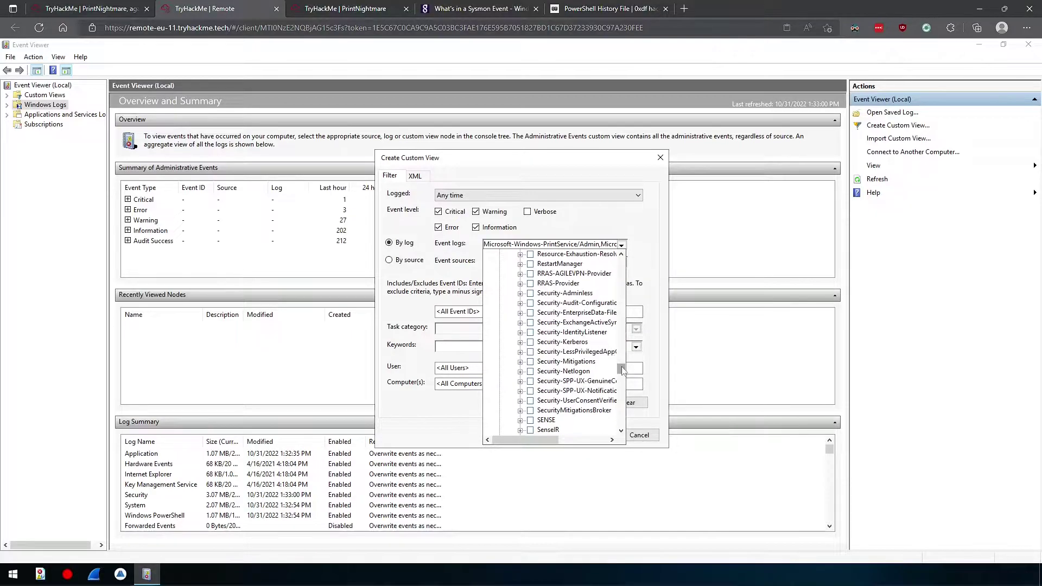
click(621, 245)
click(621, 244)
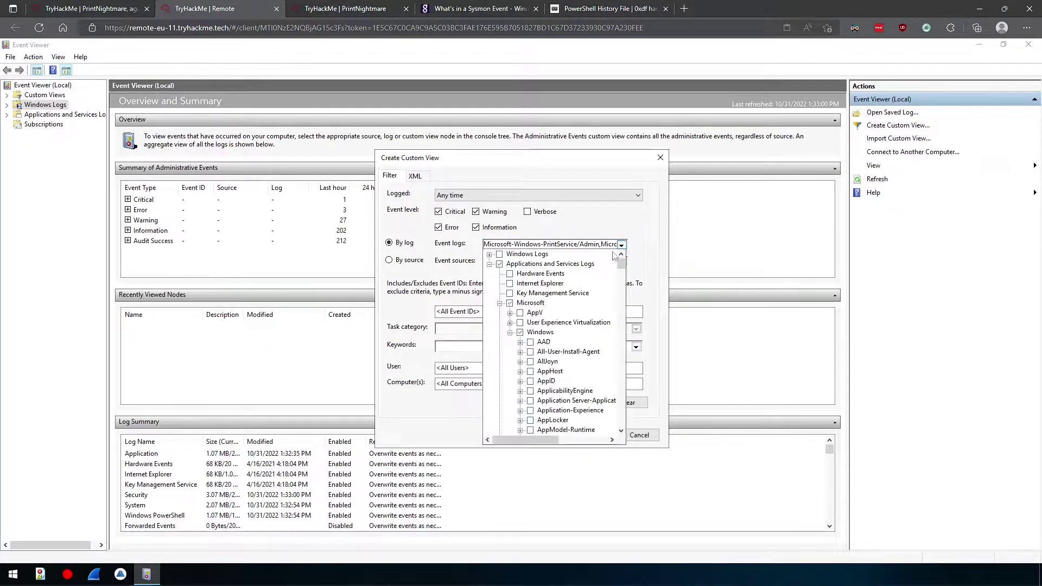
click(490, 255)
click(510, 294)
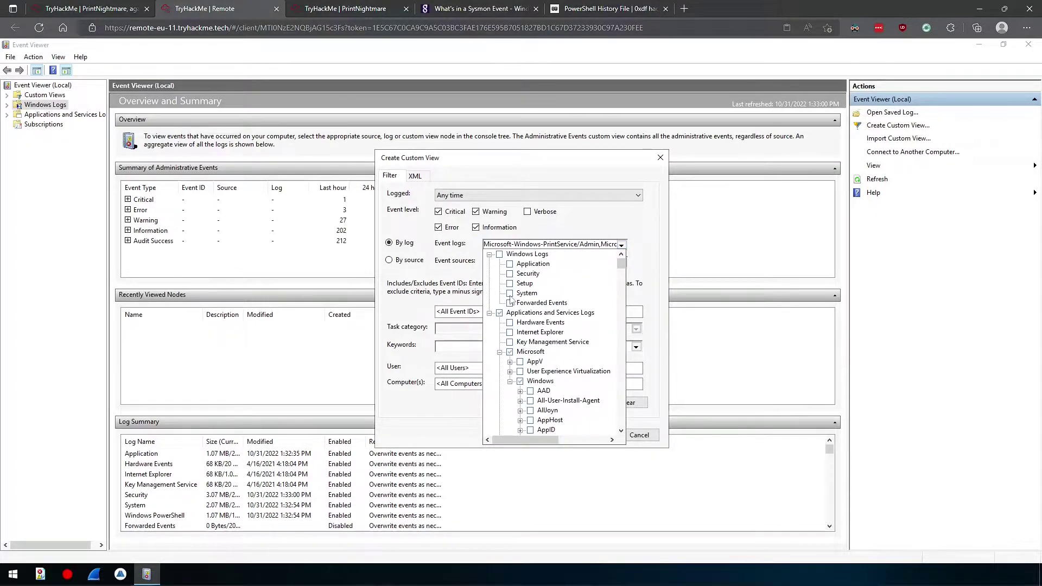
click(471, 279)
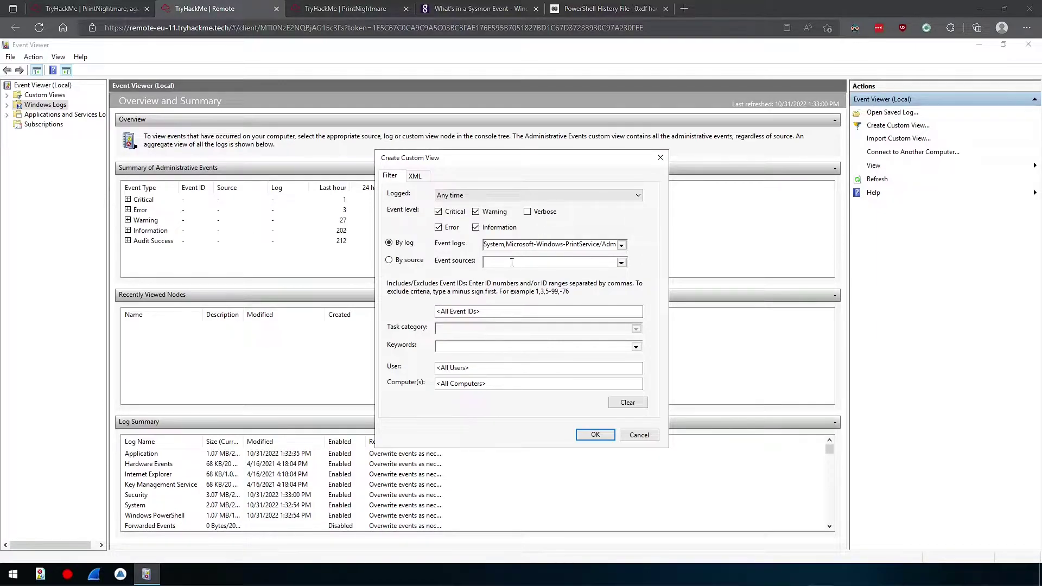
Filter on event IDs 316,808,811,7031,3,11,23,26,12,13,14 and save the view as Printnightmare
click(512, 263)
text(31)
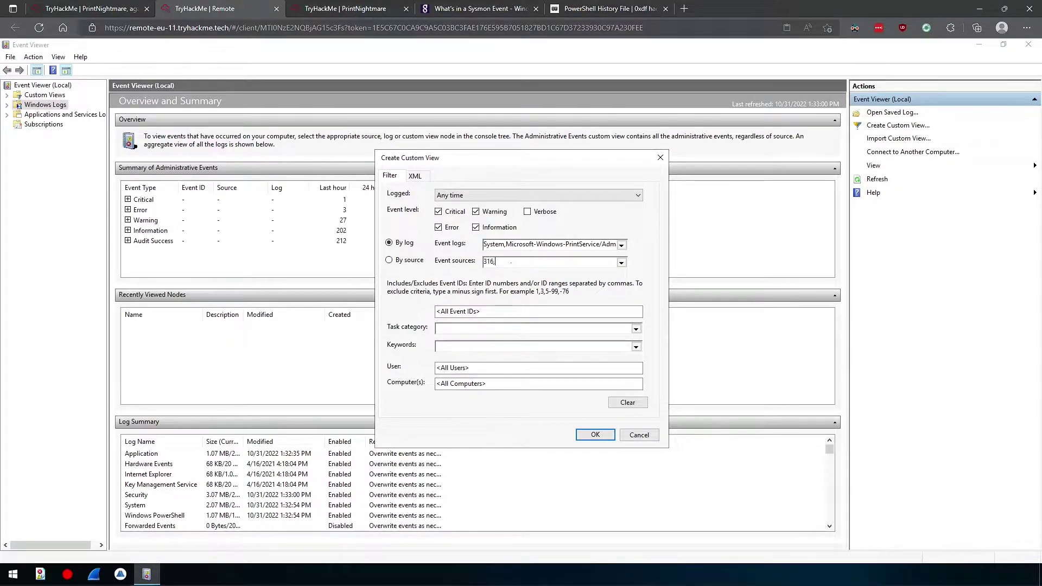
text(6,808,811,7031,3,11,23,26,)
text(12,13,14)
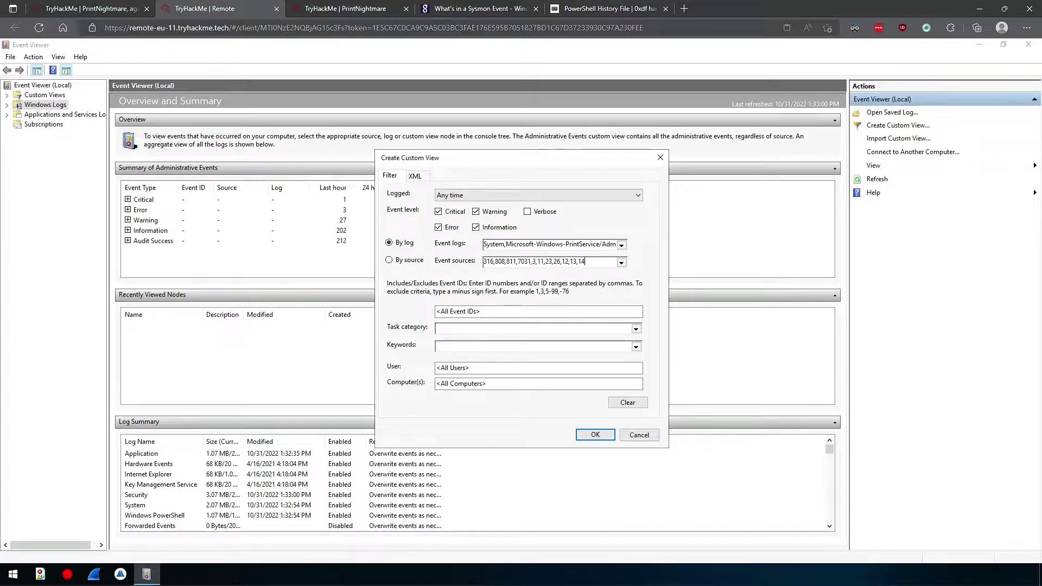
click(599, 438)
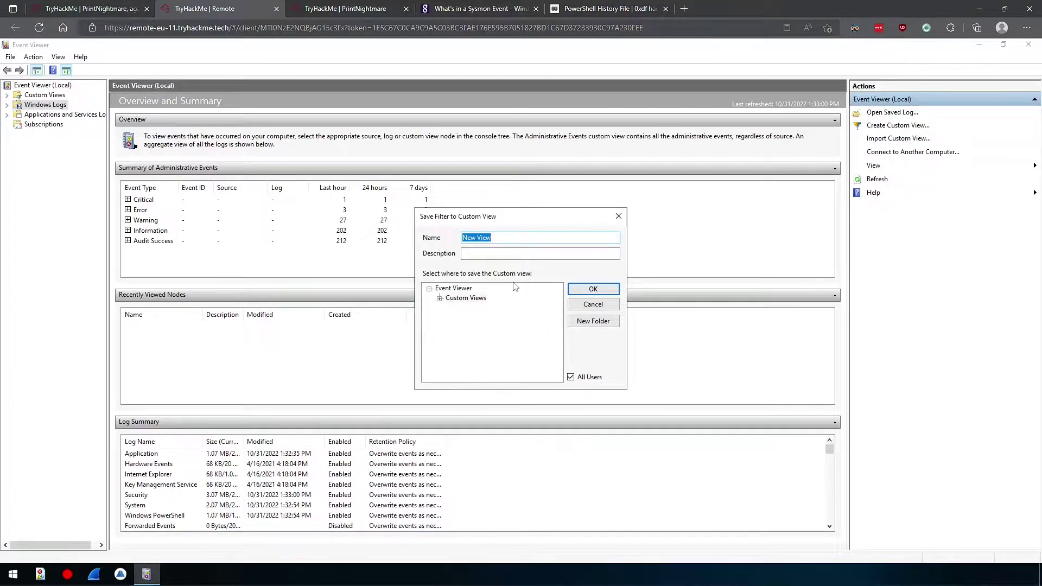
text(Printnightm,)
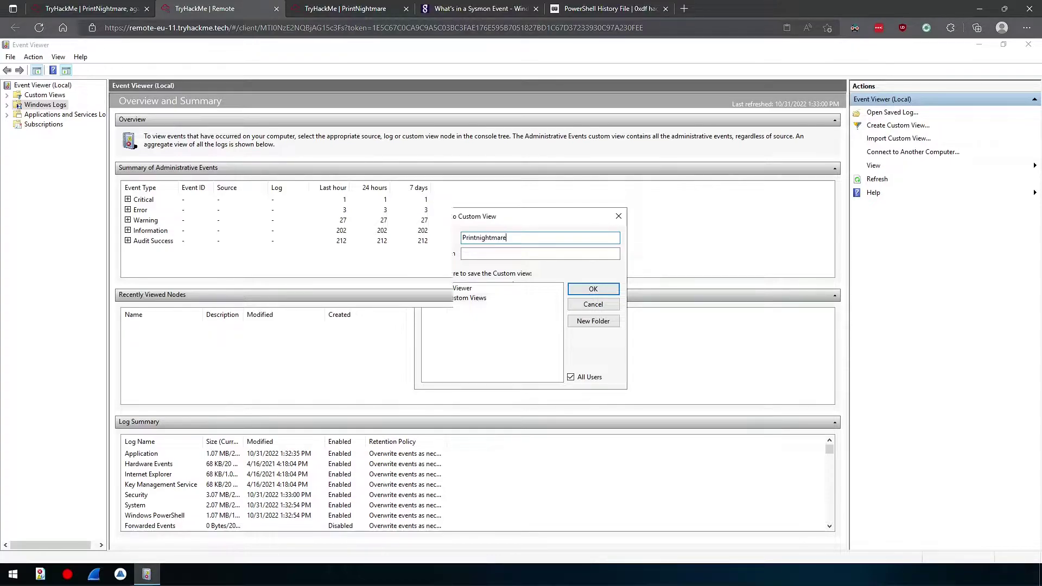
key(Return)
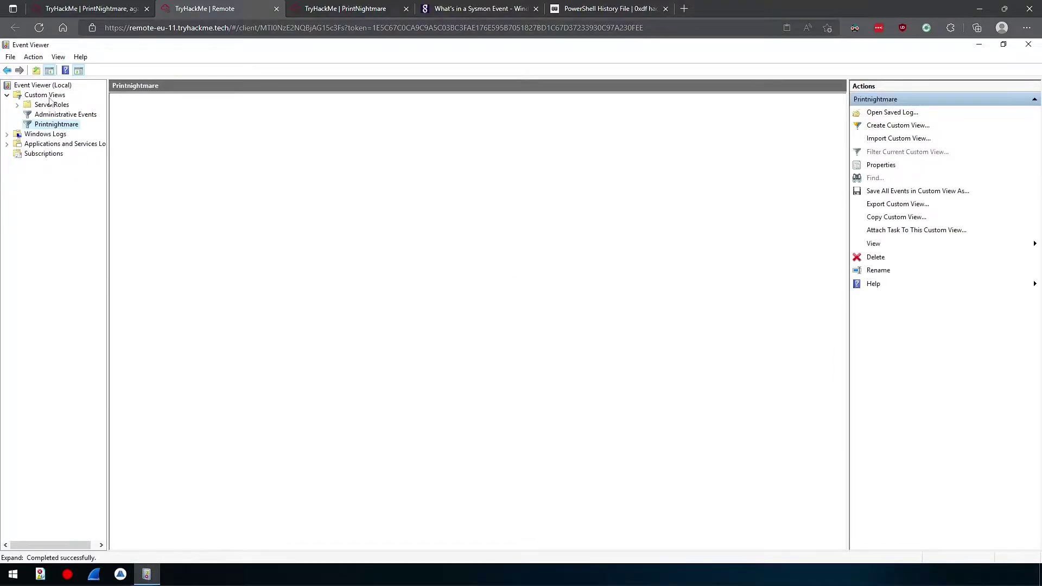
Start a new custom view including Critical, Warning, Error, Information and Verbose events
right_click(50, 96)
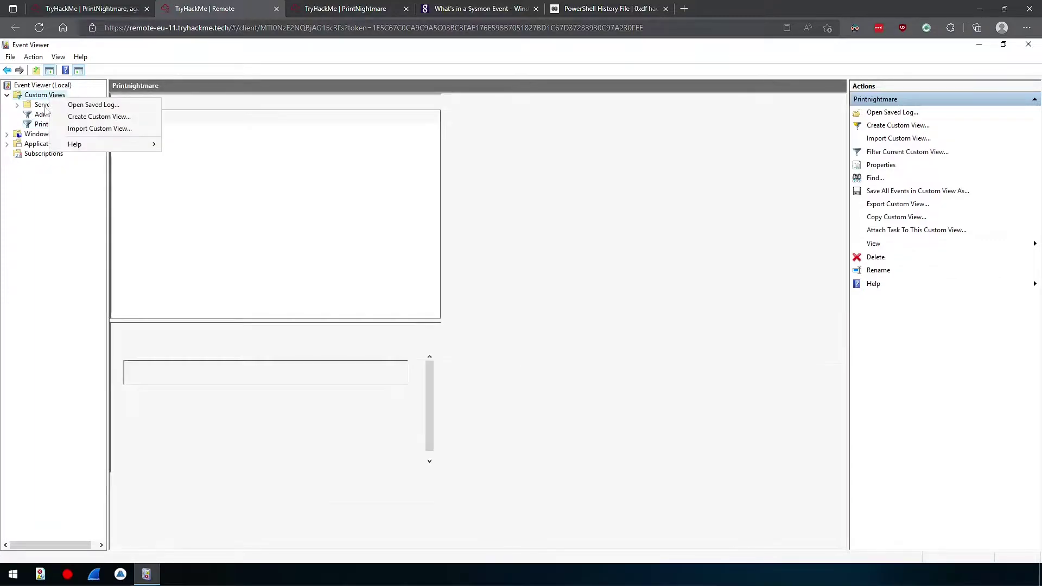
click(97, 116)
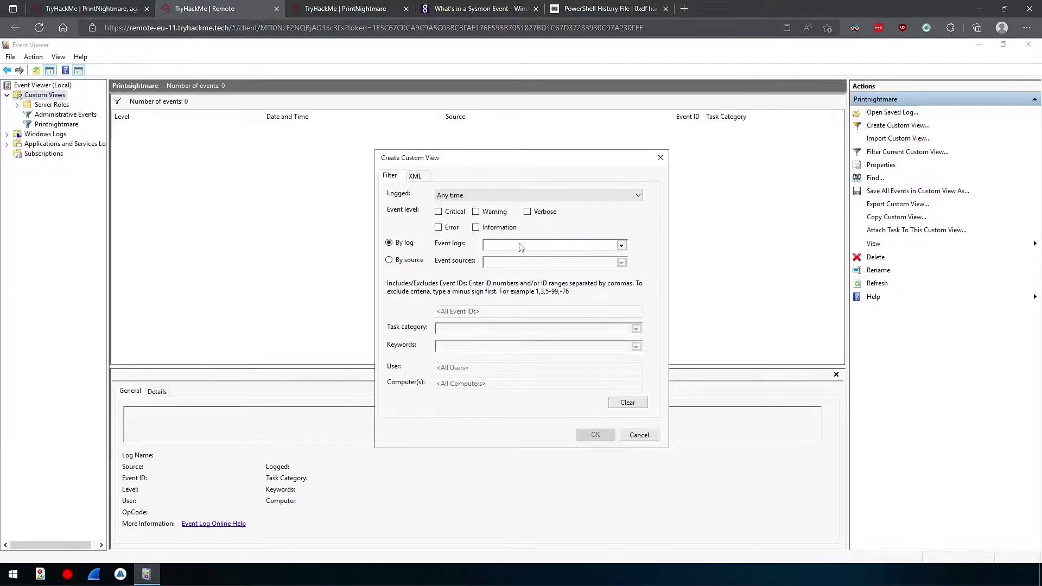
click(458, 216)
click(453, 231)
click(487, 231)
click(488, 219)
click(527, 212)
Choose the Sysmon Operational log as the view's event source
click(622, 245)
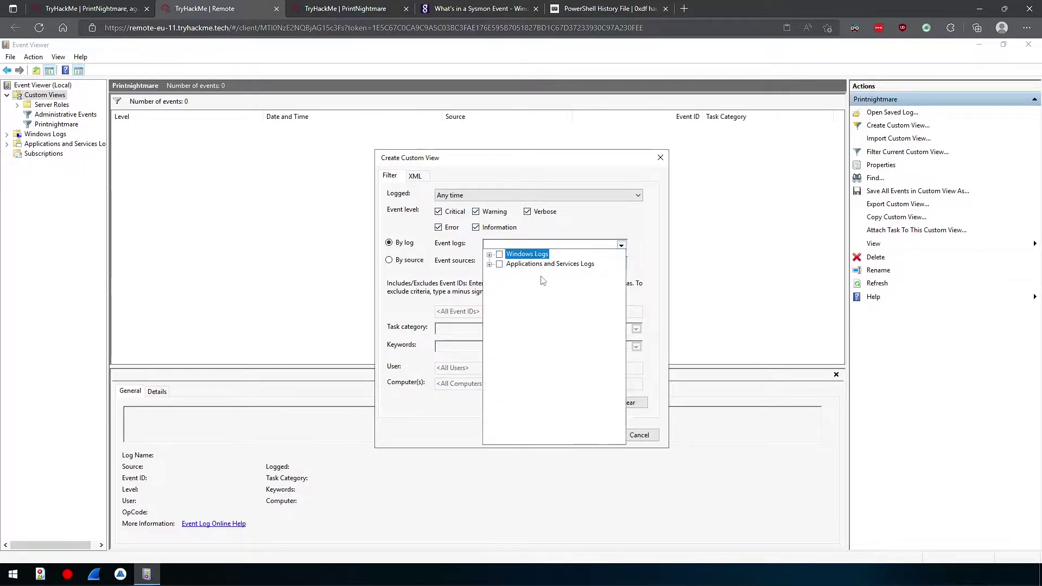
click(500, 265)
click(500, 265)
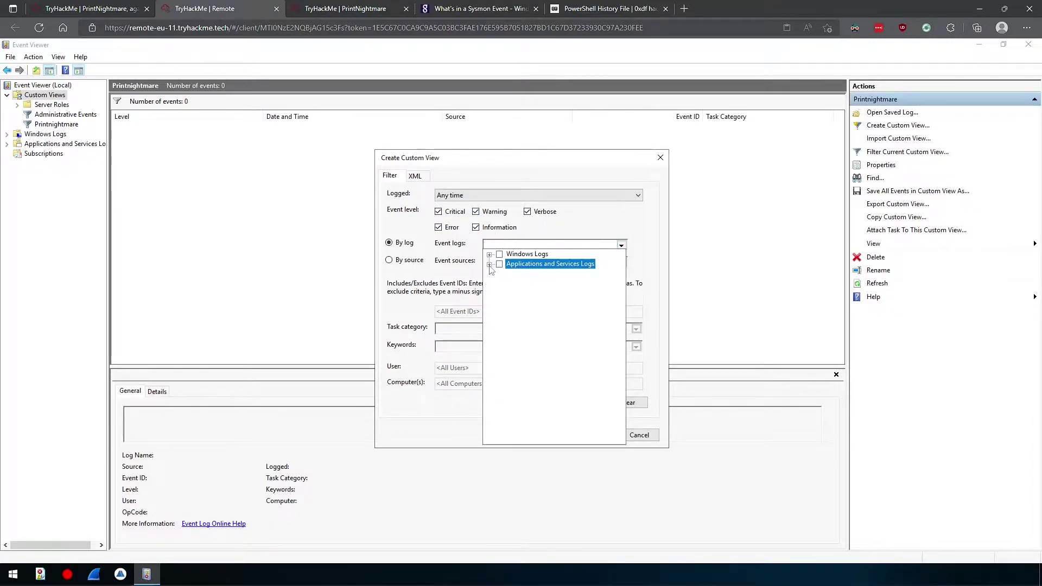
click(489, 264)
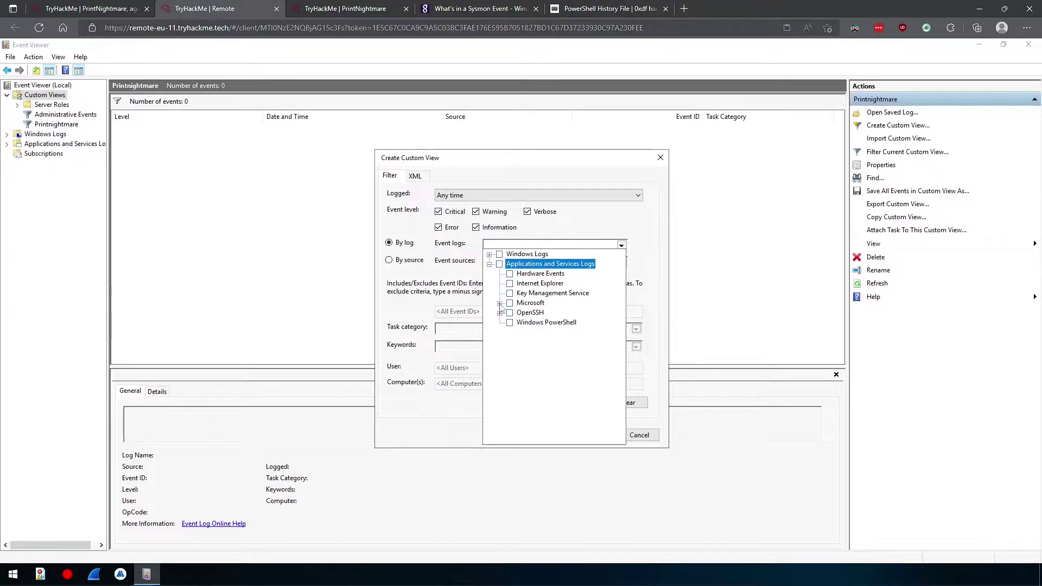
click(499, 303)
click(510, 332)
scroll(628, 384, down, 15)
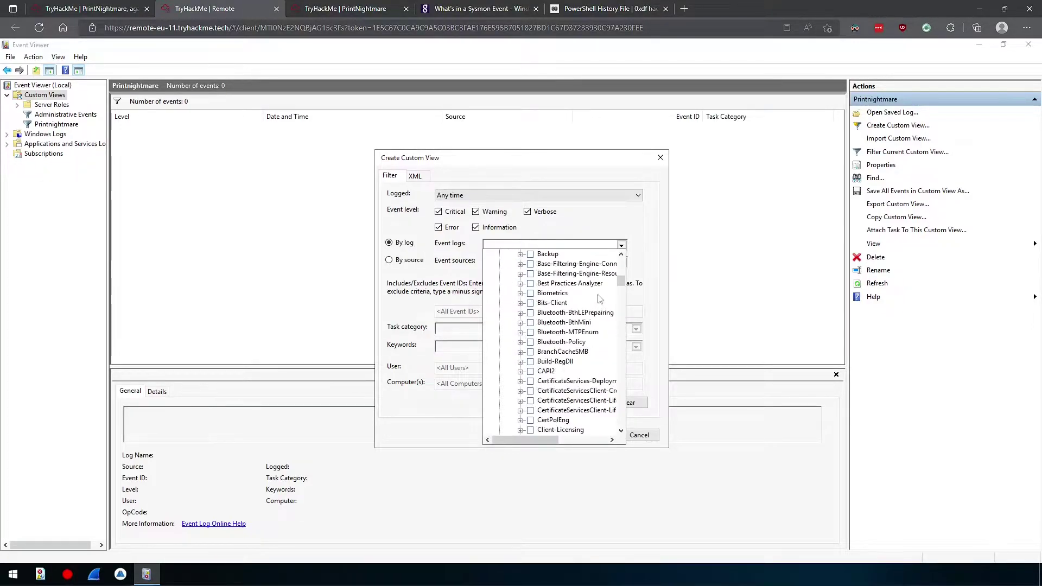
scroll(628, 384, down, 20)
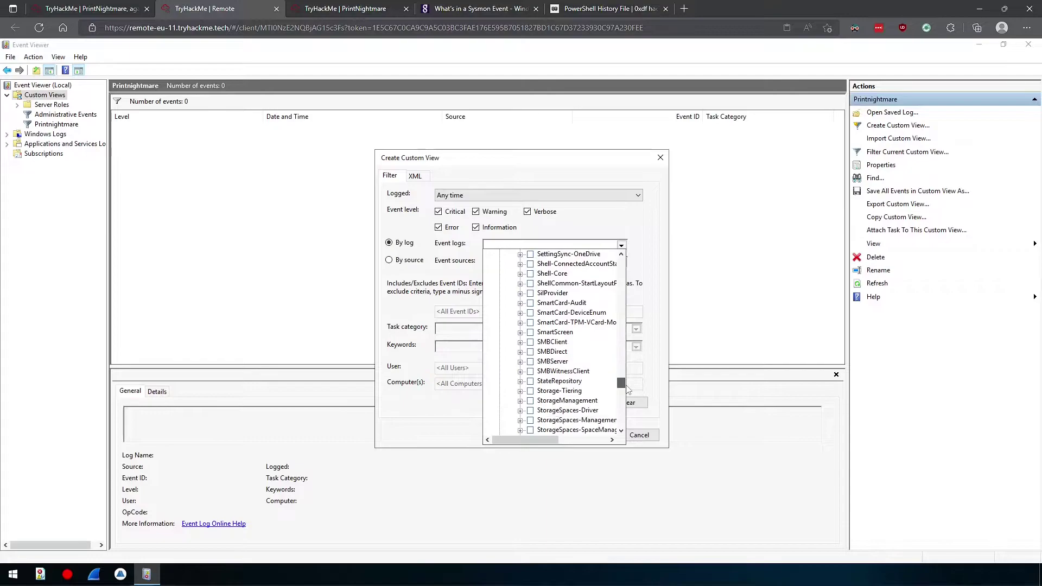
scroll(626, 403, up, 2)
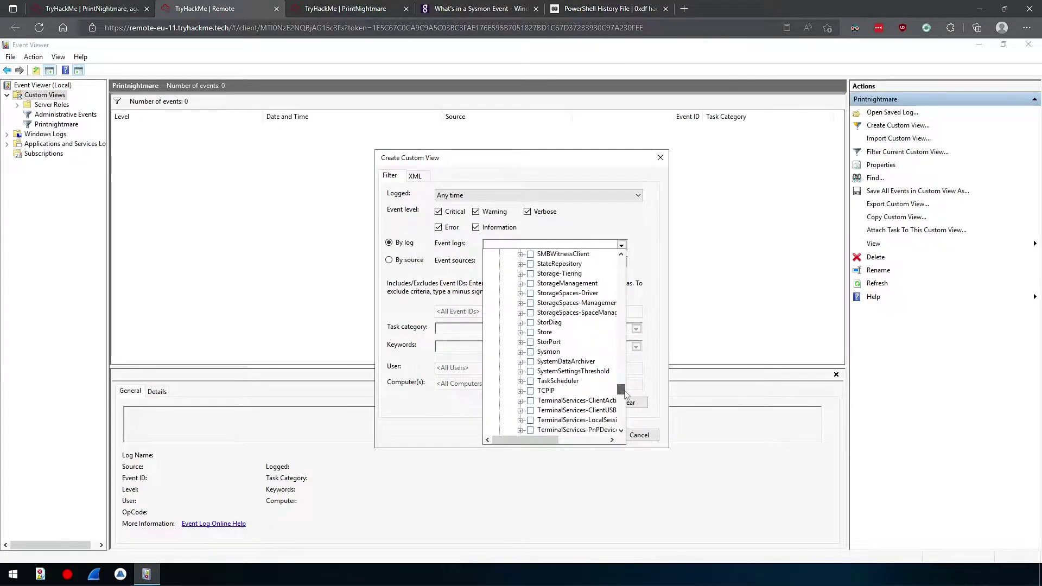
click(532, 353)
click(421, 302)
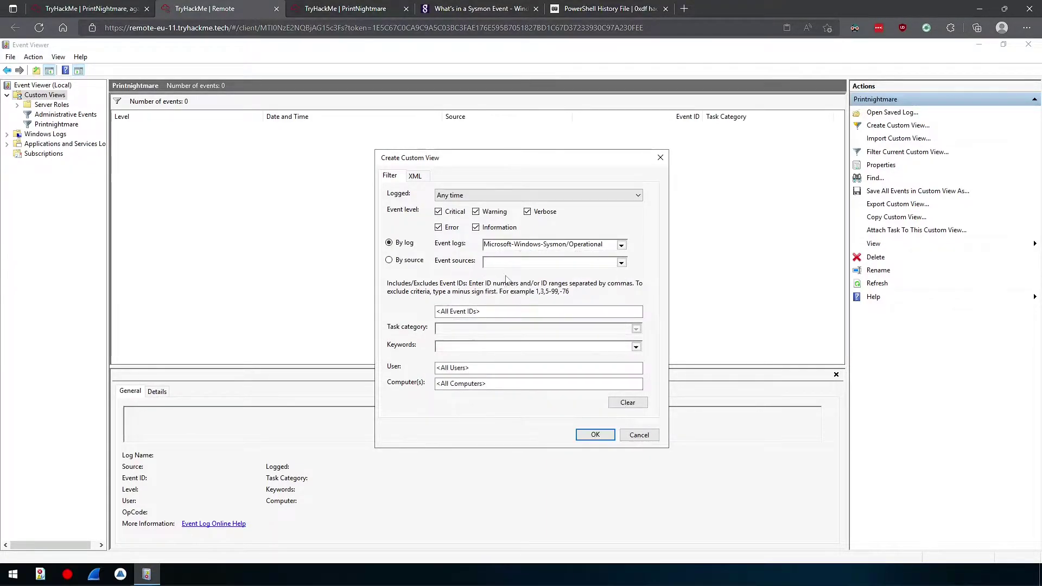
Filter on event IDs 12,13,14 and save the view as Registry events
click(484, 312)
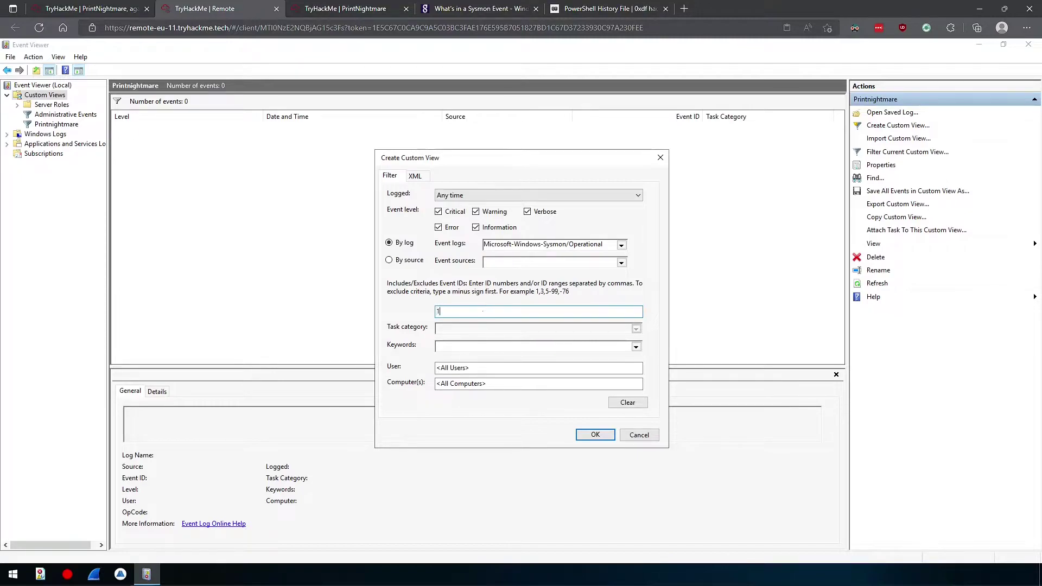
text(12,13,14)
click(588, 435)
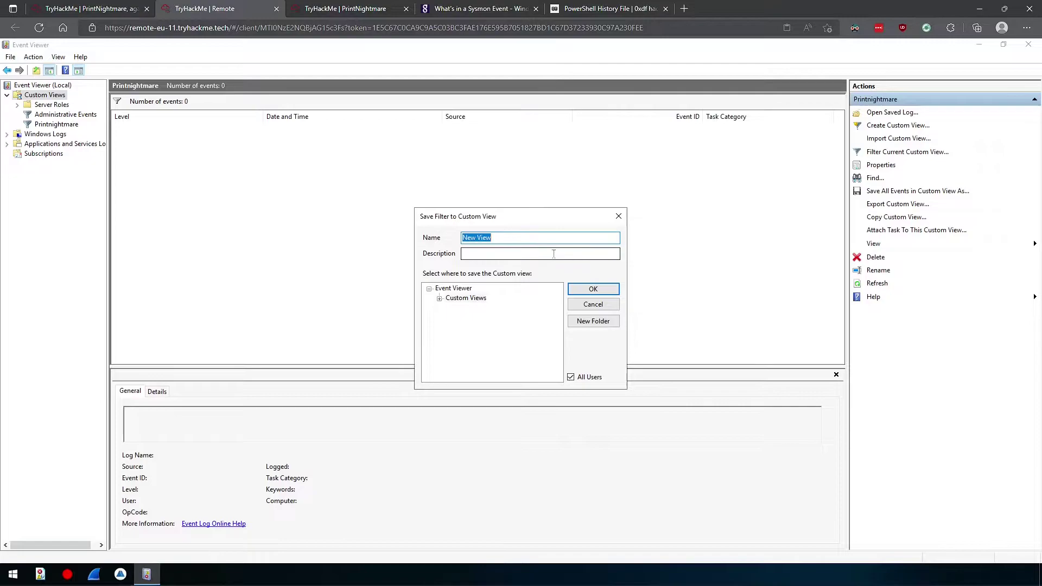
text(Registry events)
key(Return)
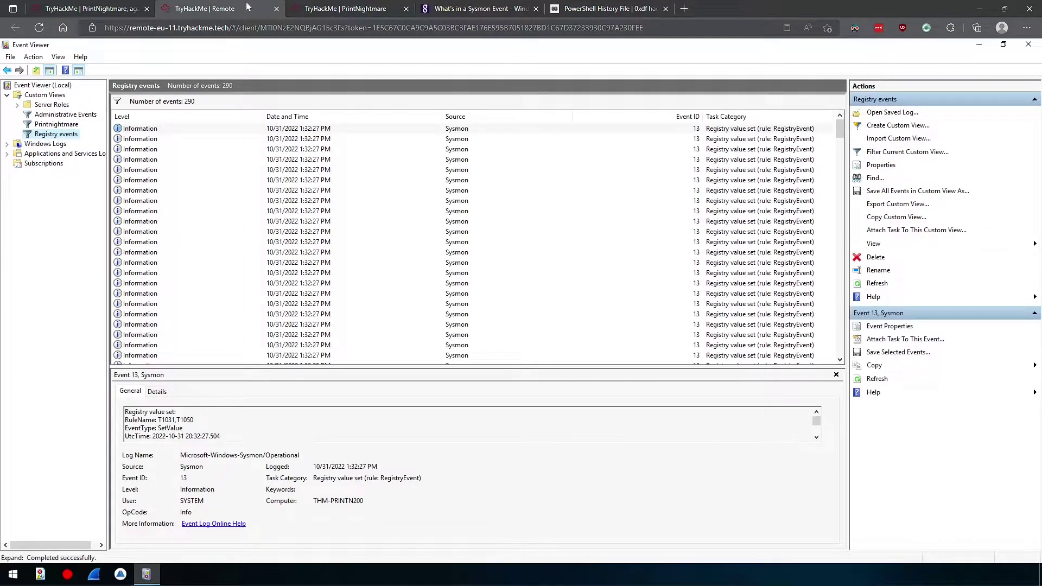
Check the question page, then open the Printnightmare custom view in Event Viewer
click(125, 7)
click(221, 6)
click(68, 124)
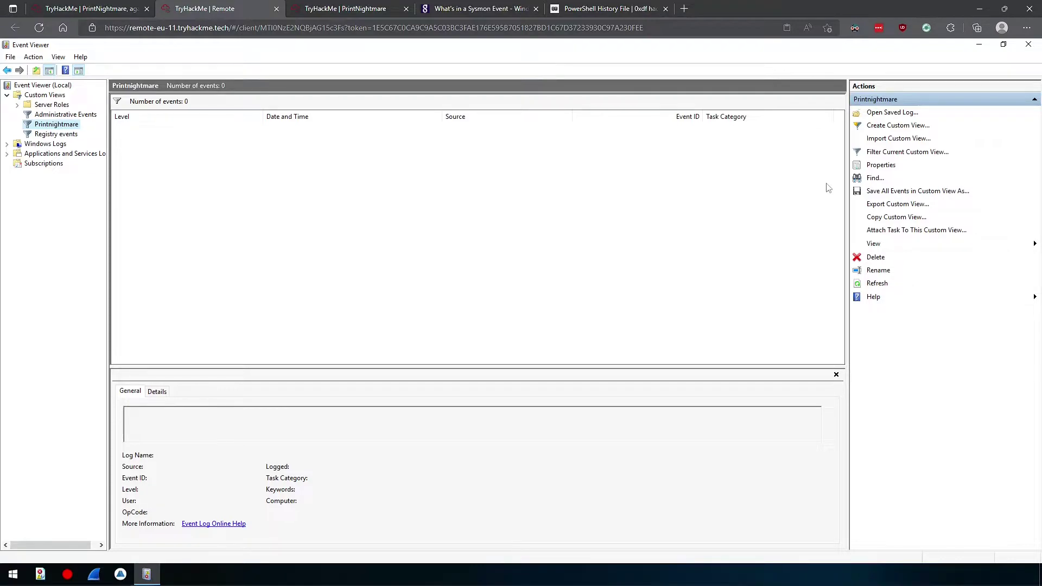
click(47, 115)
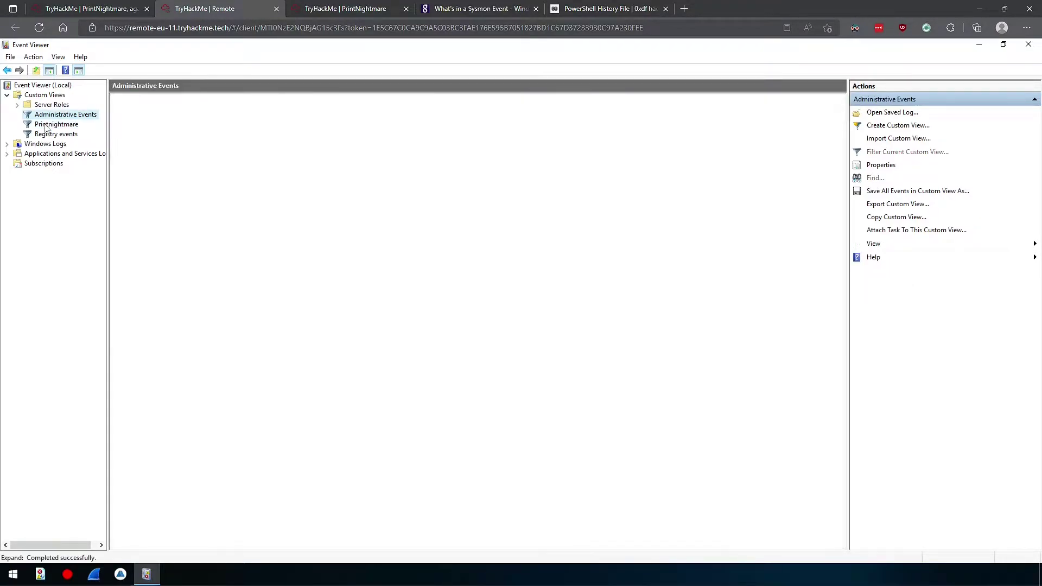
click(46, 125)
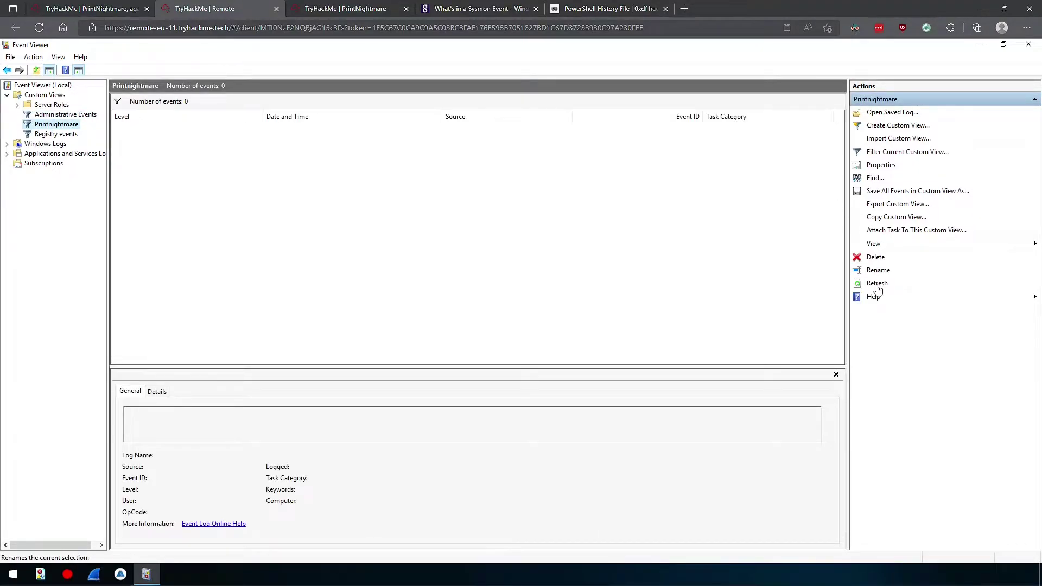
Refilter Printnightmare with event IDs 316, 808, 811, 31017, 7031, 3, 11, 23, 26
click(882, 153)
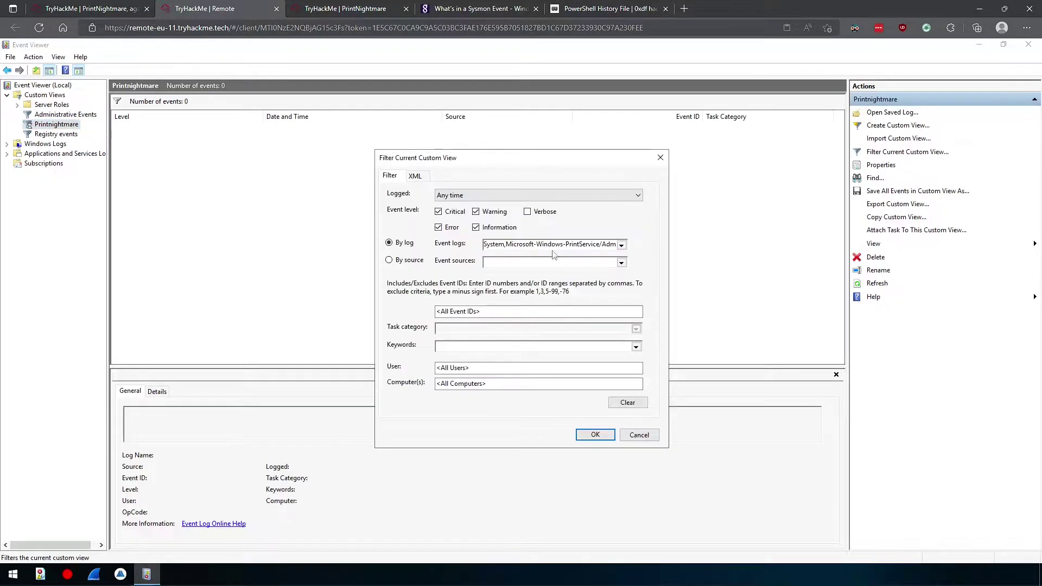
click(515, 311)
key(BackSpace)
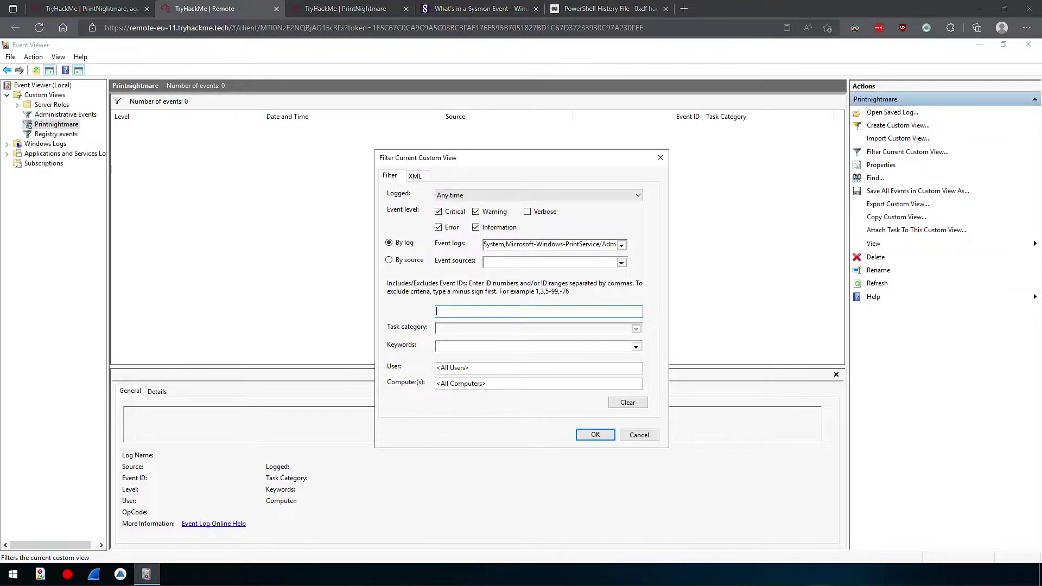
text(316,808,811)
text(31017)
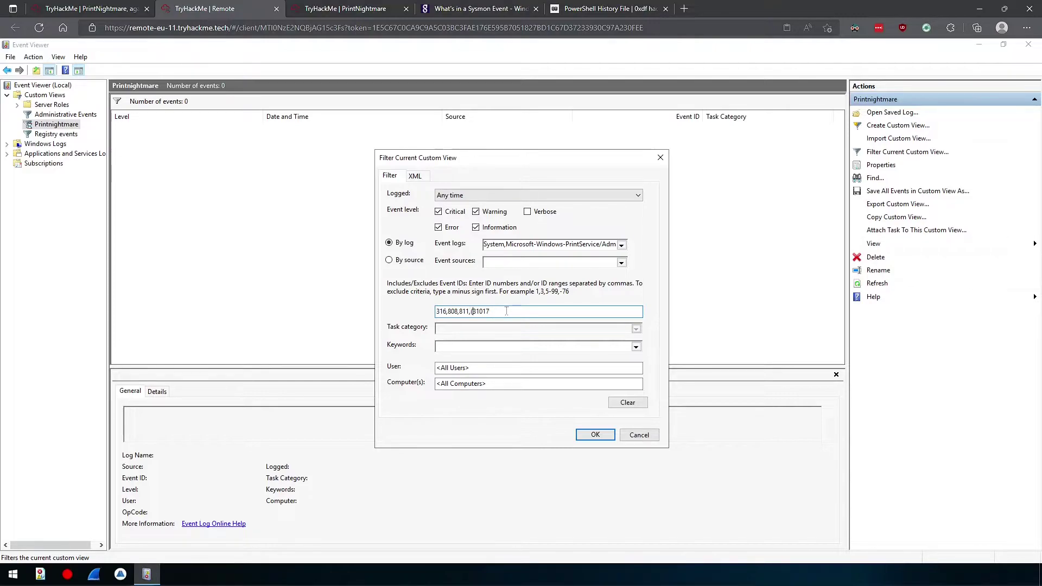
key(BackSpace)
text(,7031,3,11,23,26)
click(596, 435)
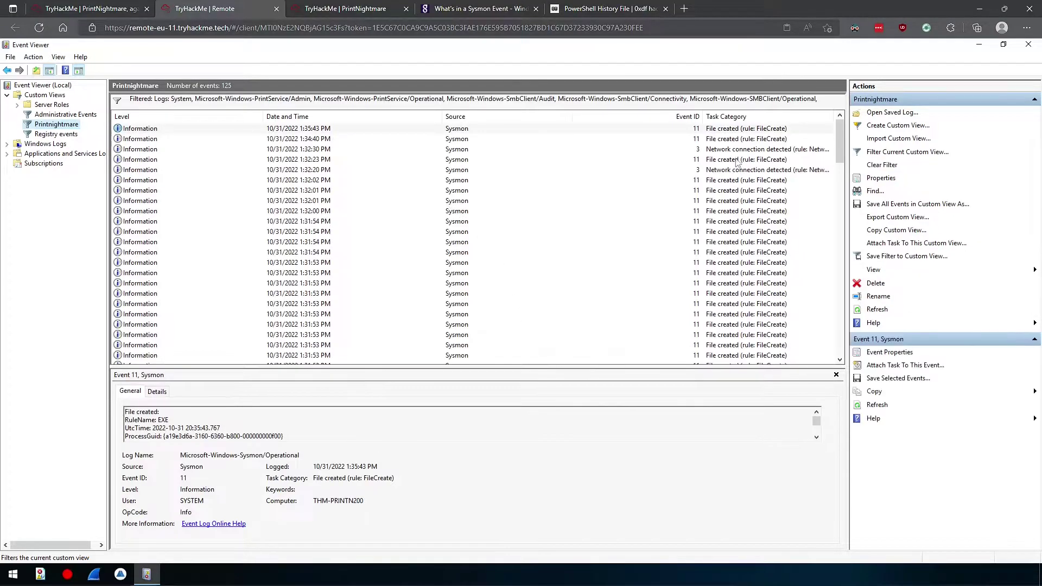
Find the event mentioning '.zip' and select levelup.zip in its TargetFilename details
click(875, 193)
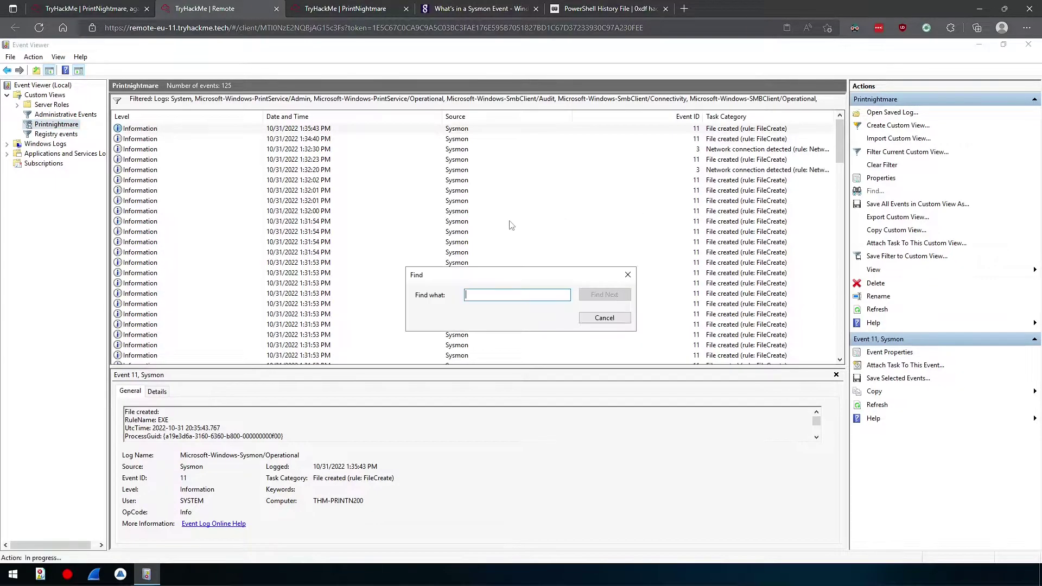
text(.zip)
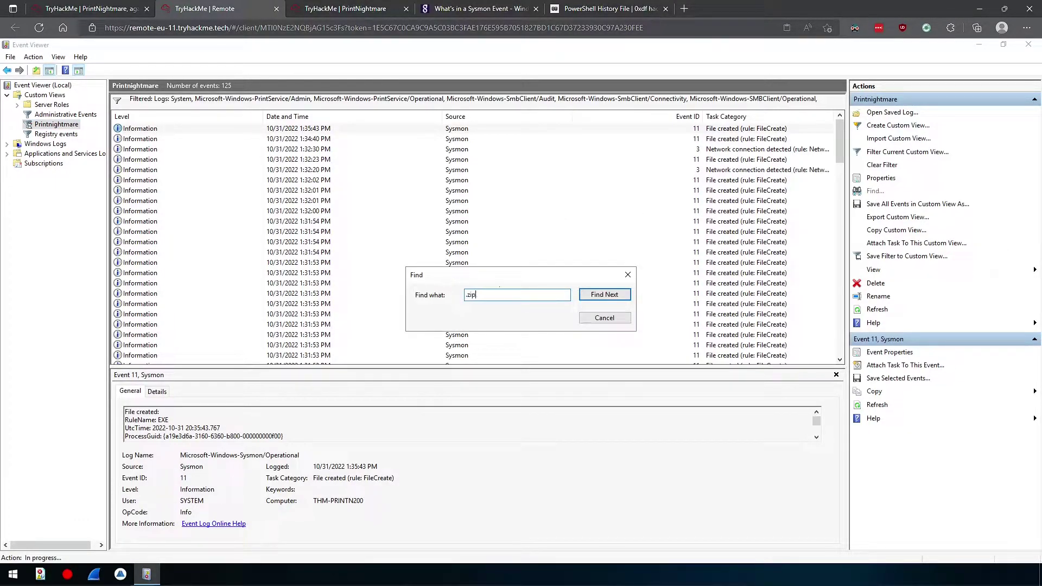
key(Return)
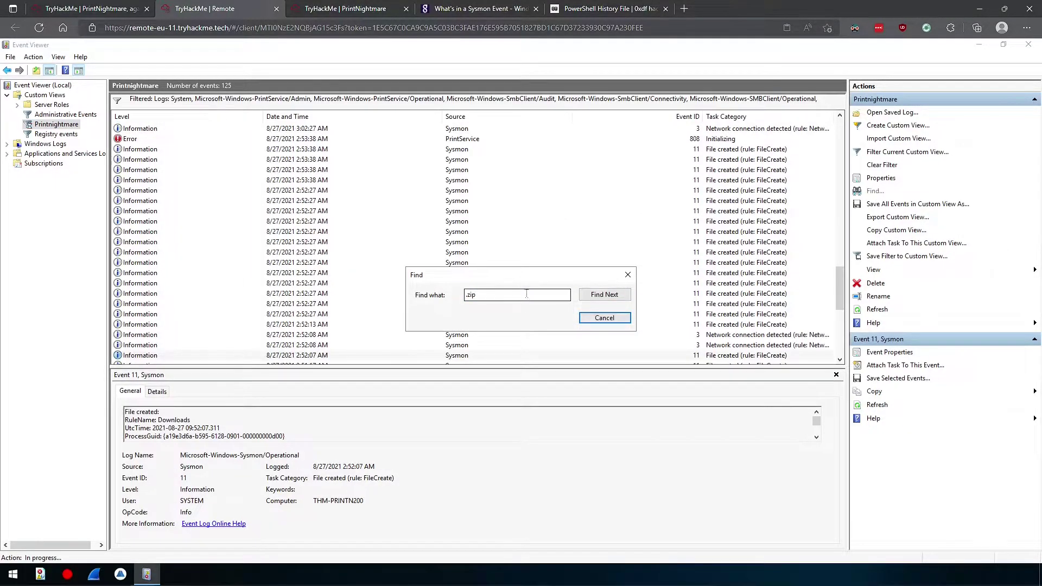
click(611, 321)
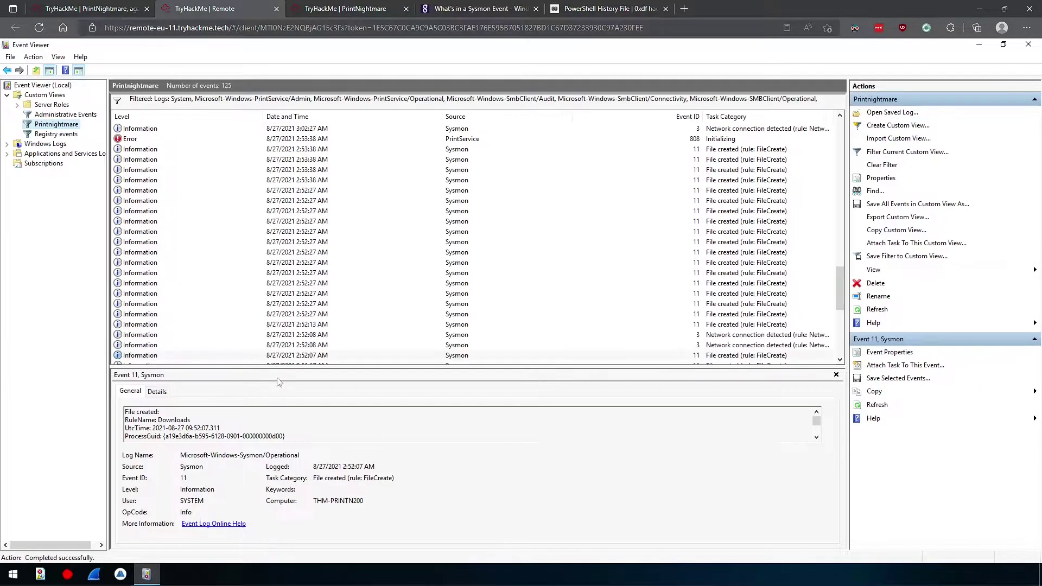
click(156, 391)
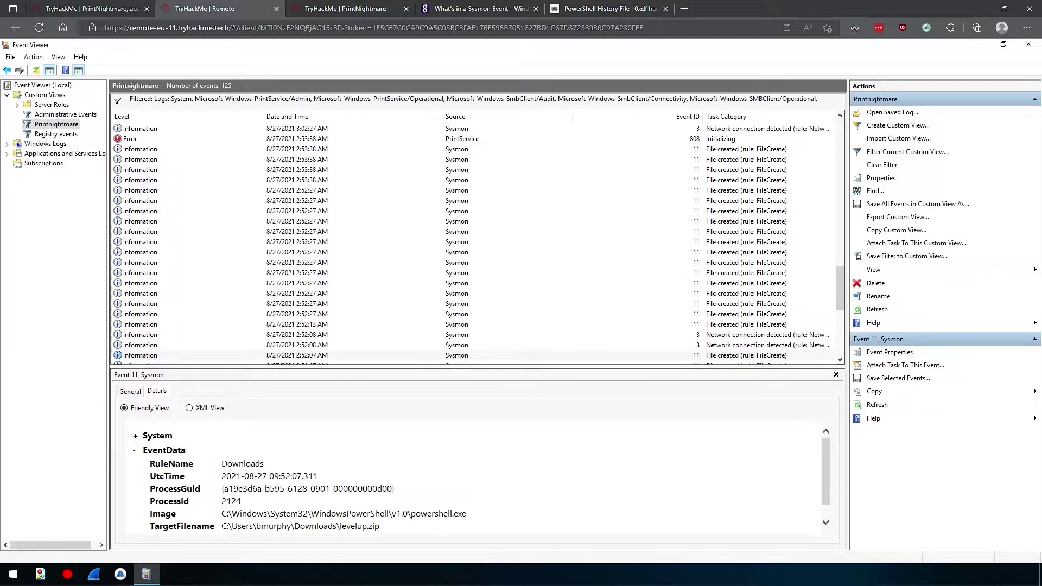
double_click(372, 526)
key(ctrl+c)
Submit levelup.zip as the zip file answer, then return to Event Viewer
click(87, 9)
click(345, 309)
key(ctrl+v)
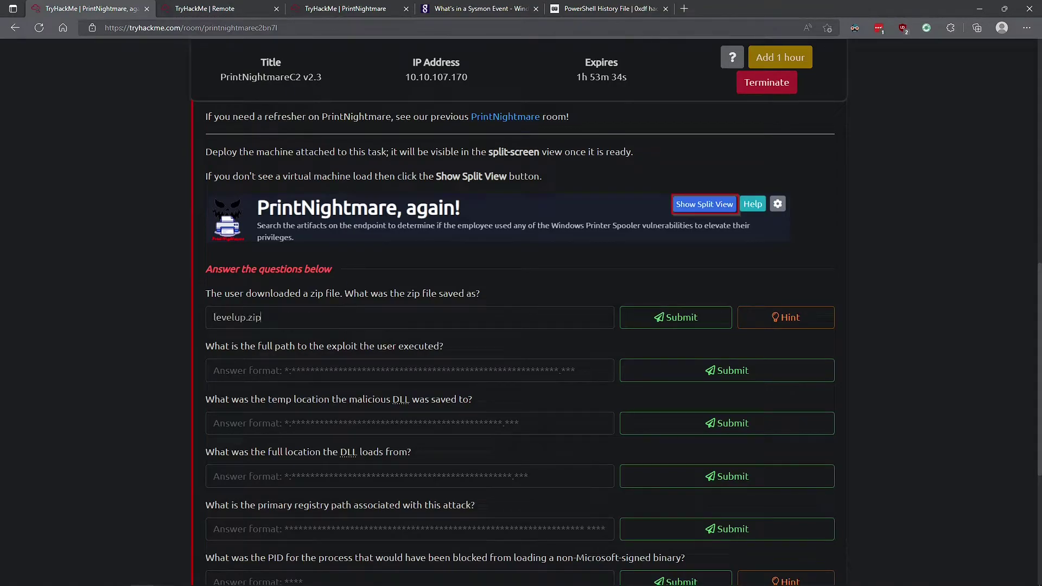
click(641, 322)
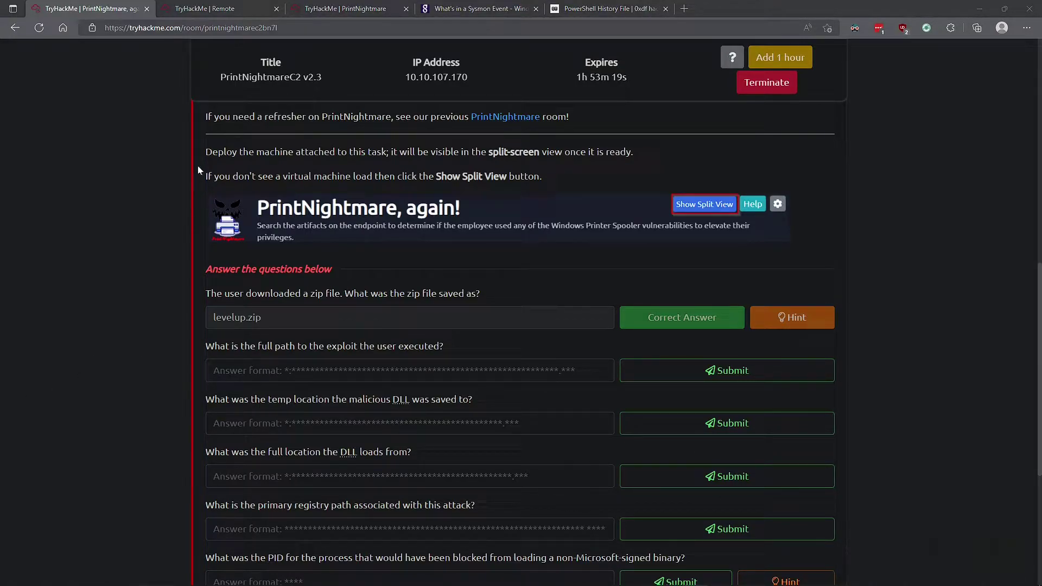
click(217, 8)
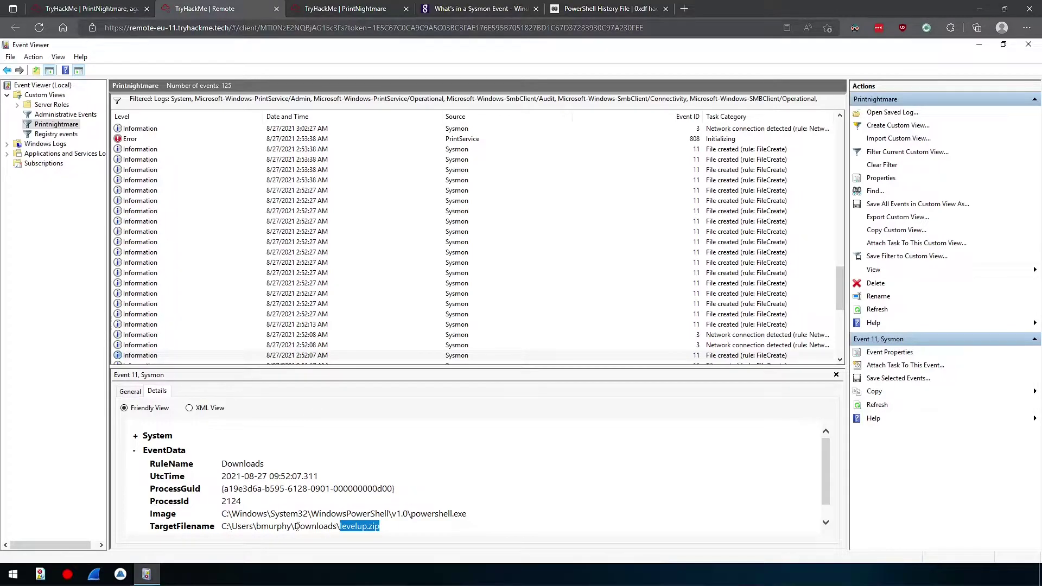
Copy the user's profile folder path from TargetFilename and search the events for it
mouse_move(223, 526)
mouse_down()
mouse_move(340, 527)
mouse_move(221, 526)
mouse_up()
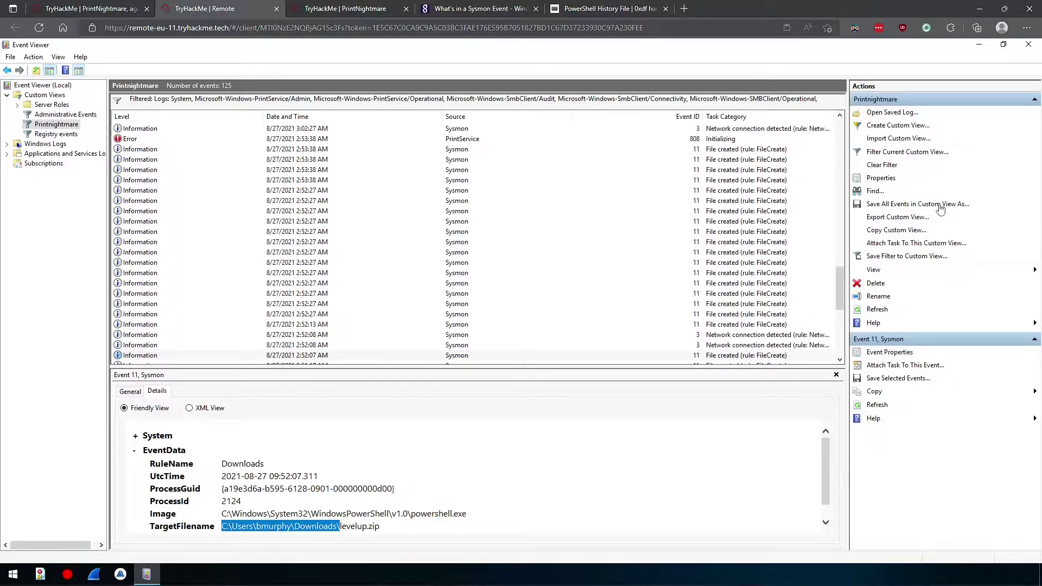
click(224, 526)
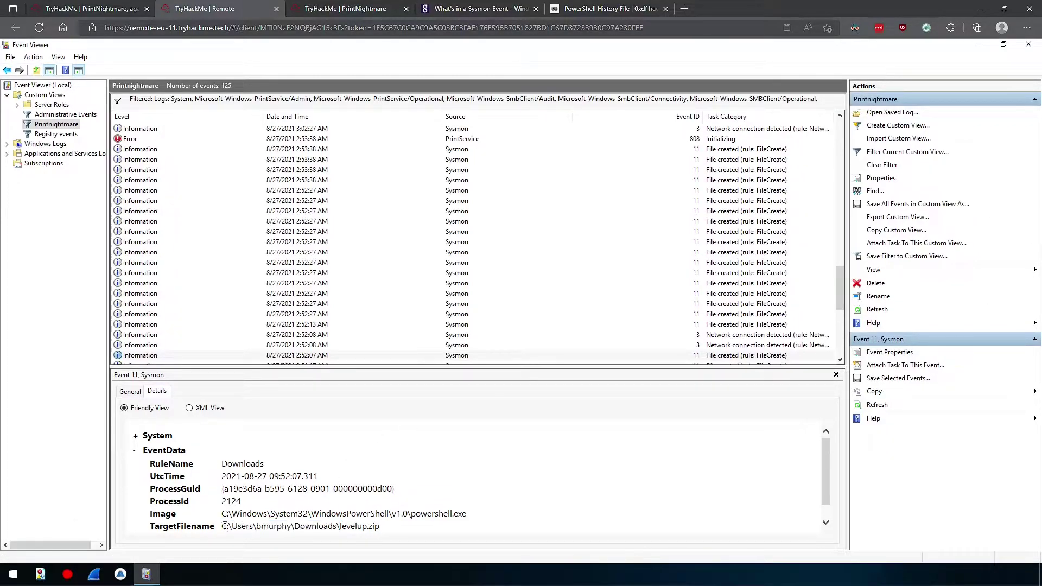
drag(223, 526, 288, 528)
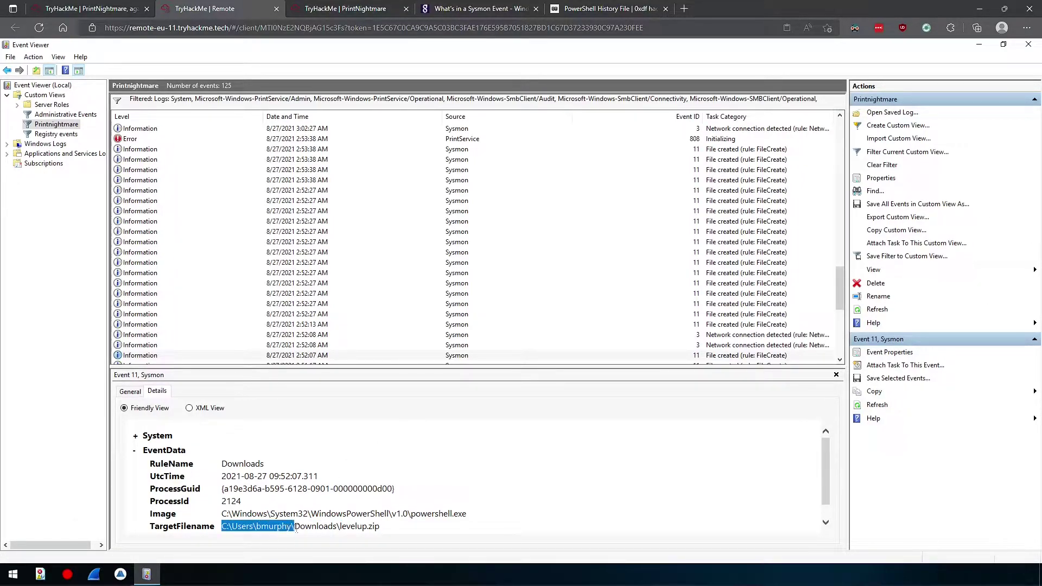
click(875, 191)
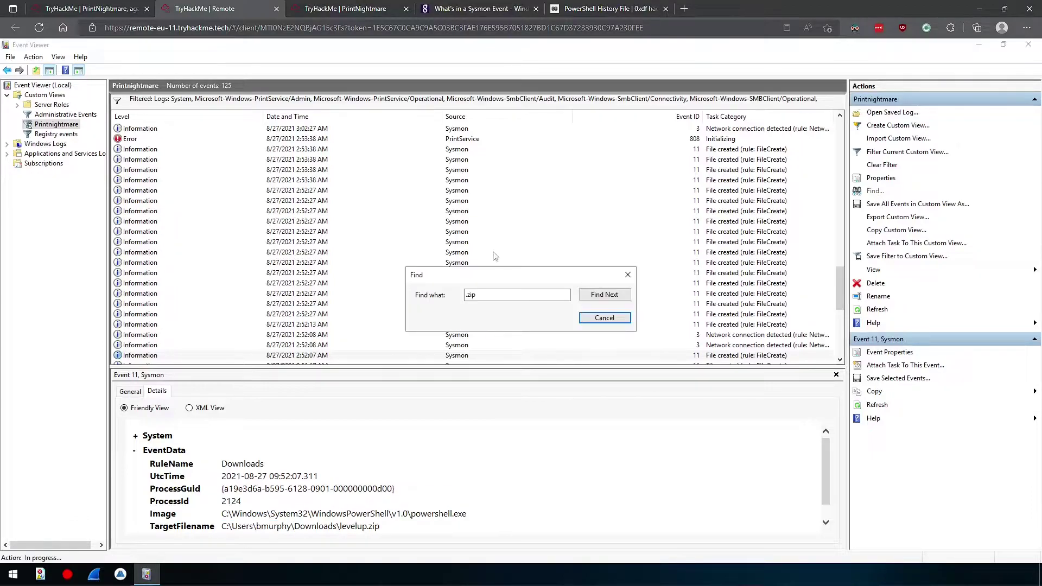
click(493, 293)
key(ctrl+a)
text(C:\Users\bmurphy\)
Step through matching events to the CVE-2021-1675-main files and select that folder path
click(597, 297)
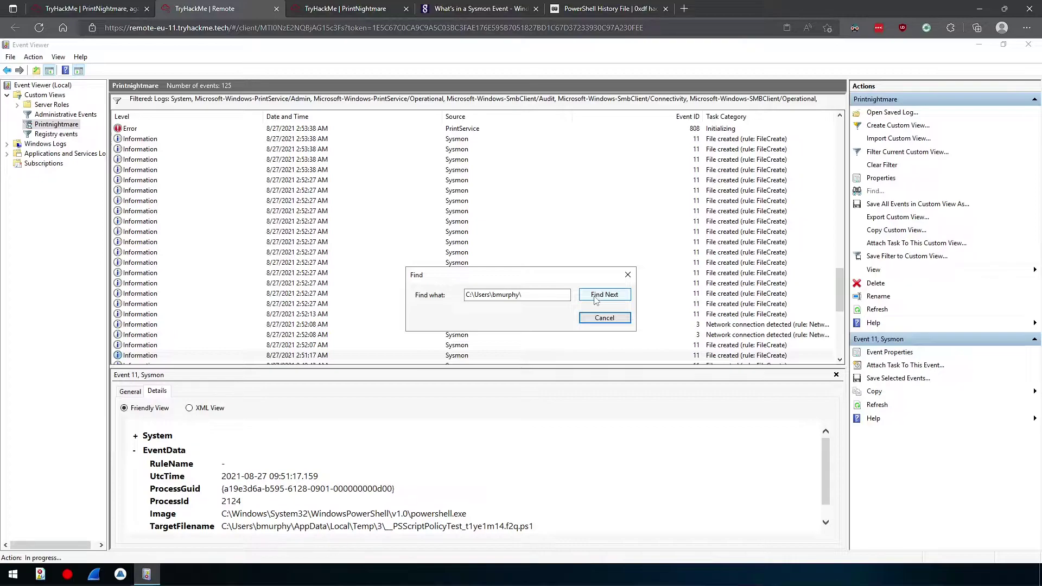
click(596, 301)
click(599, 350)
click(603, 300)
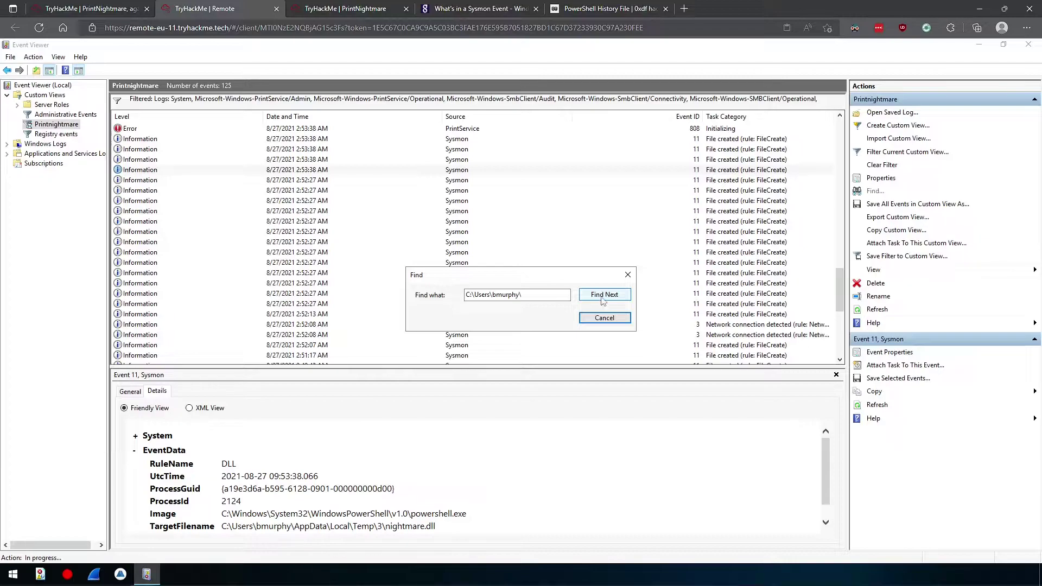
click(603, 300)
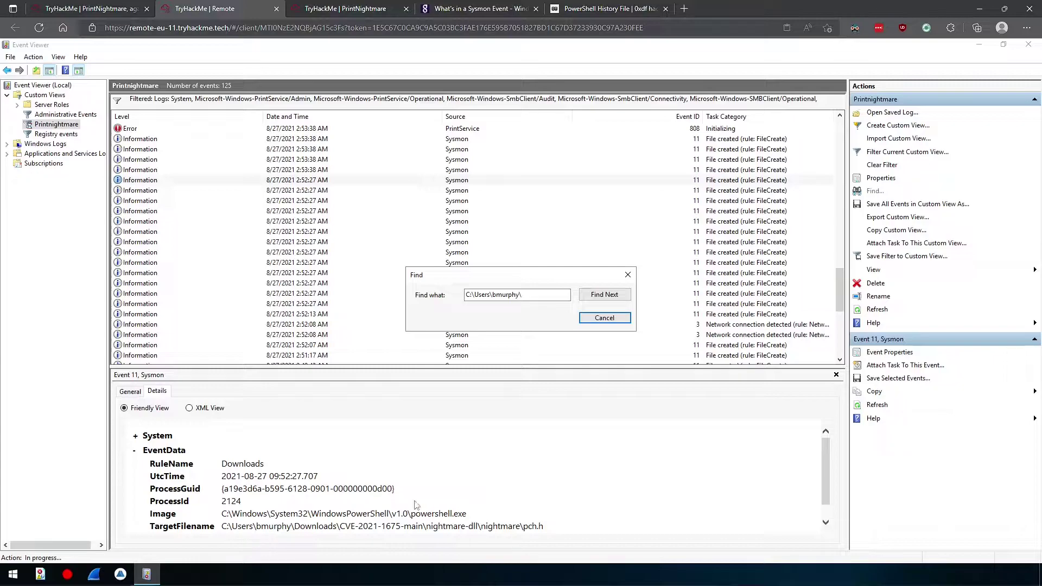
click(605, 319)
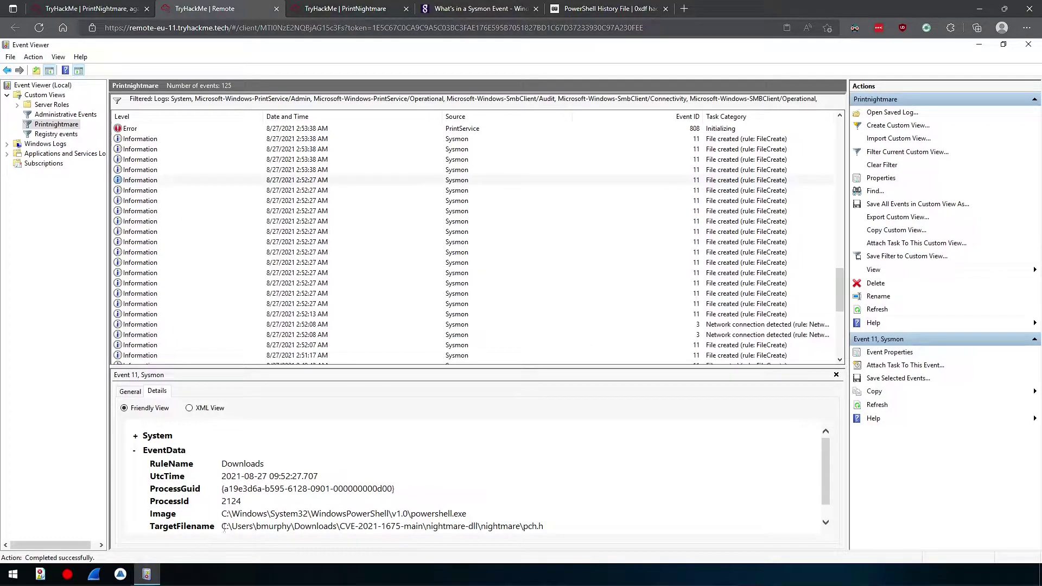
drag(224, 527, 433, 527)
key(ctrl+c)
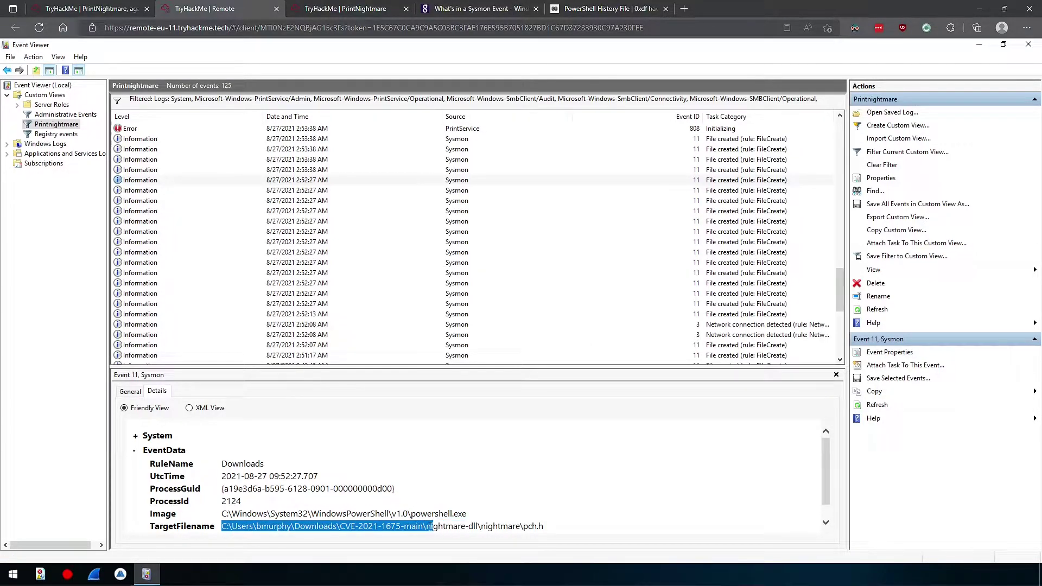
Submit the Downloads\CVE-2021-1675-main folder path as the exploit answer, then return to Event Viewer
click(132, 7)
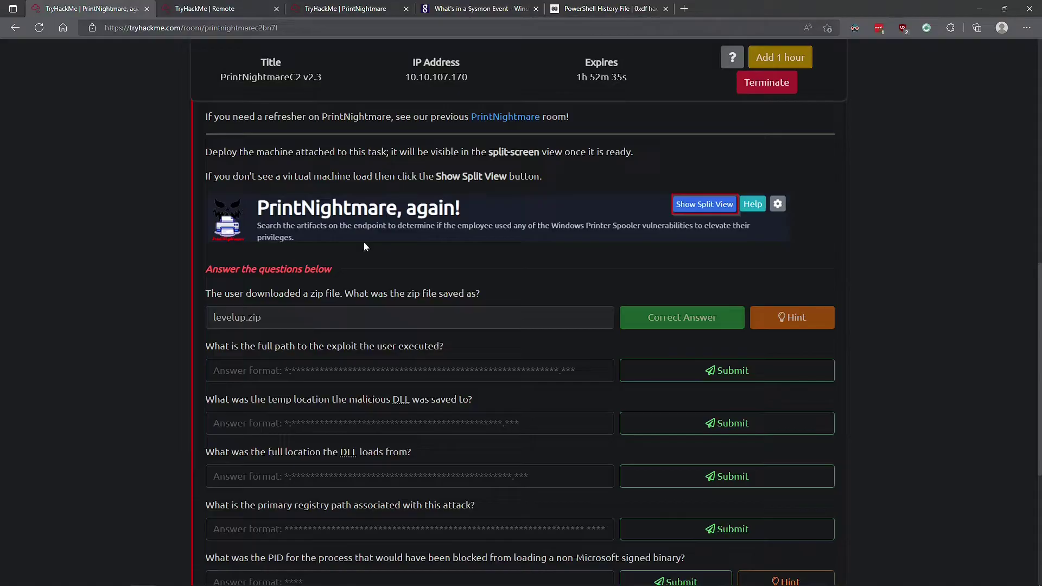
key(ctrl+v)
click(661, 370)
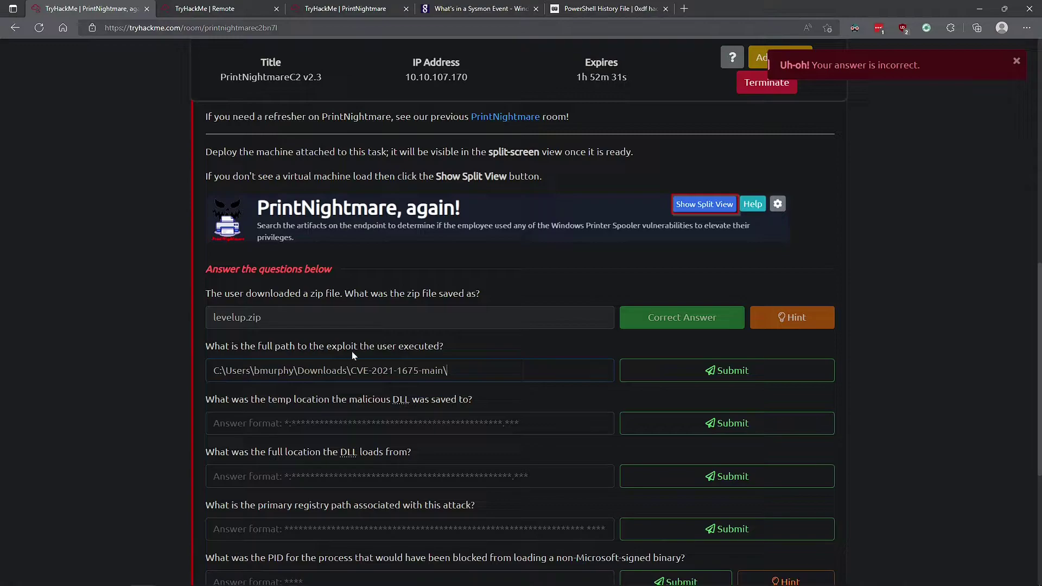
click(213, 13)
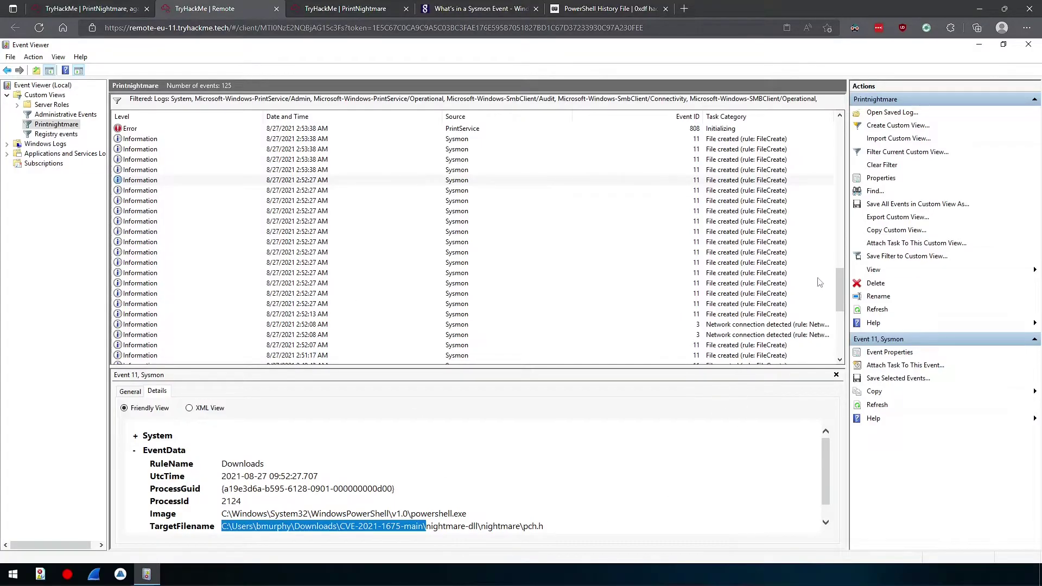
Re-run the profile-path search to reach the next created file, nightmare.vcxproj.user in the exploit folder
click(875, 190)
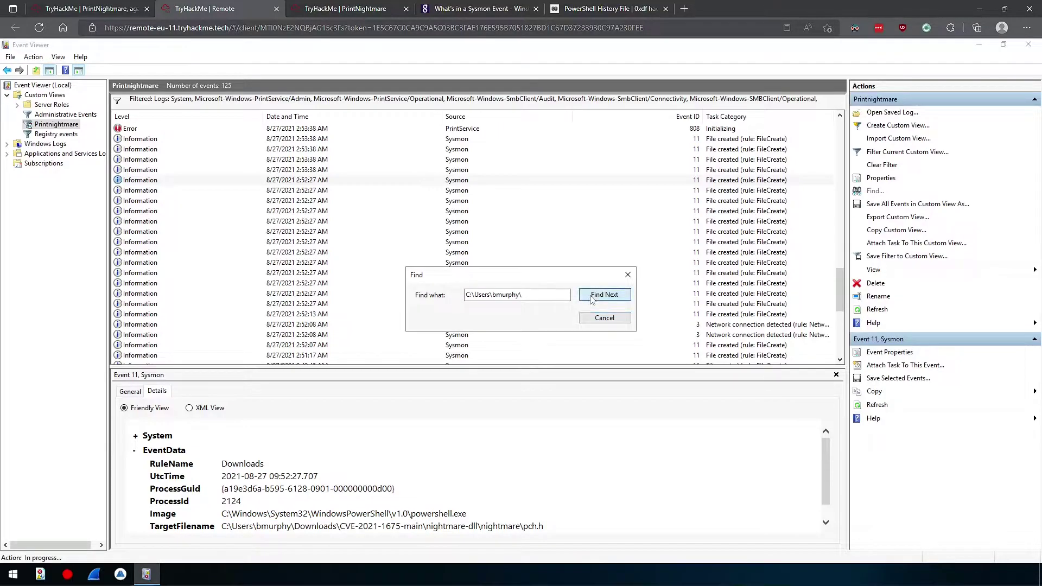
click(592, 297)
click(593, 297)
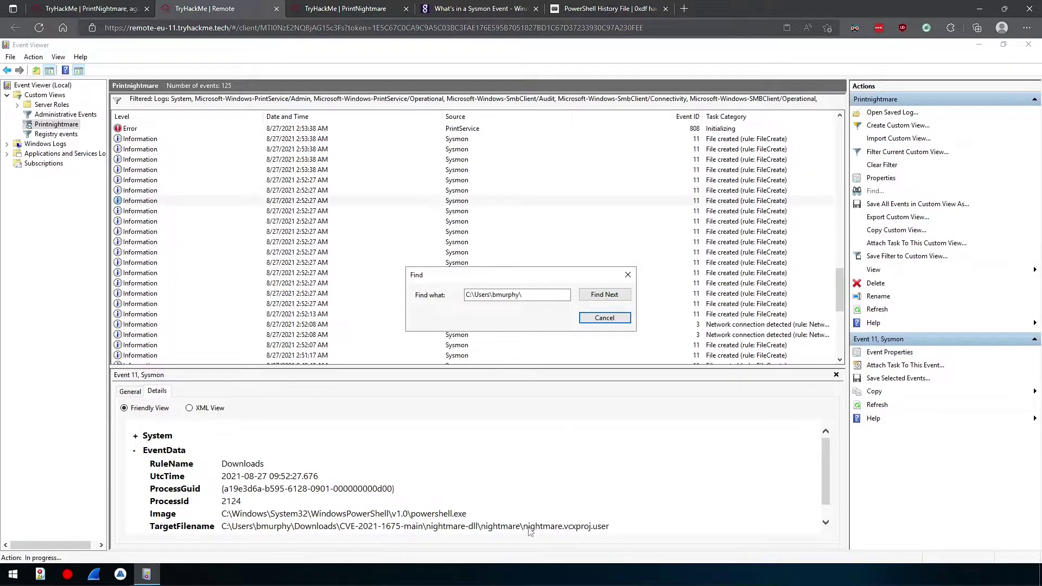
click(106, 10)
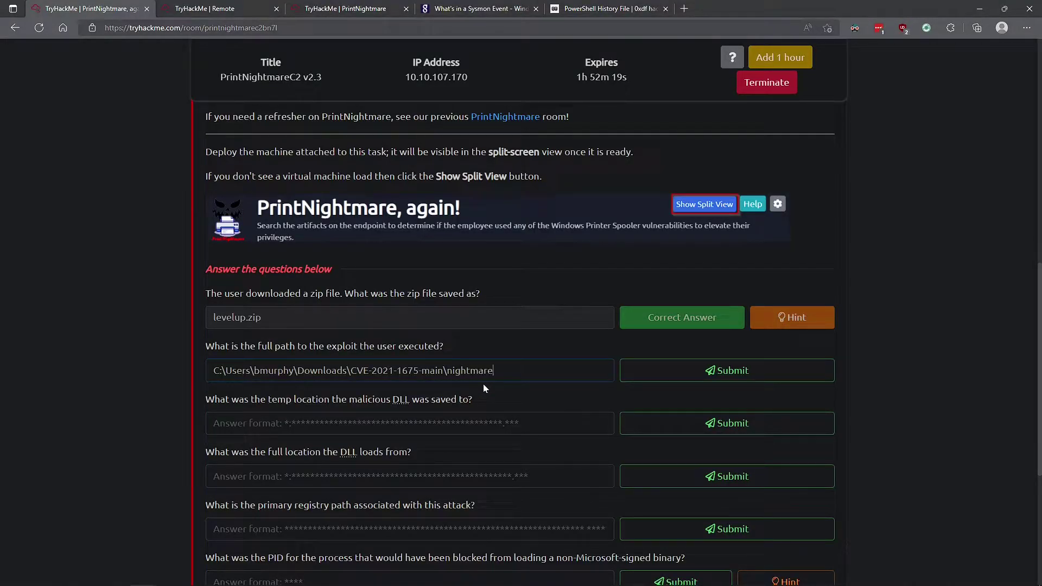
Submit the exploit path ending in CVE-2021-1675-main\nightmare\ twice; both attempts are rejected
key(Return)
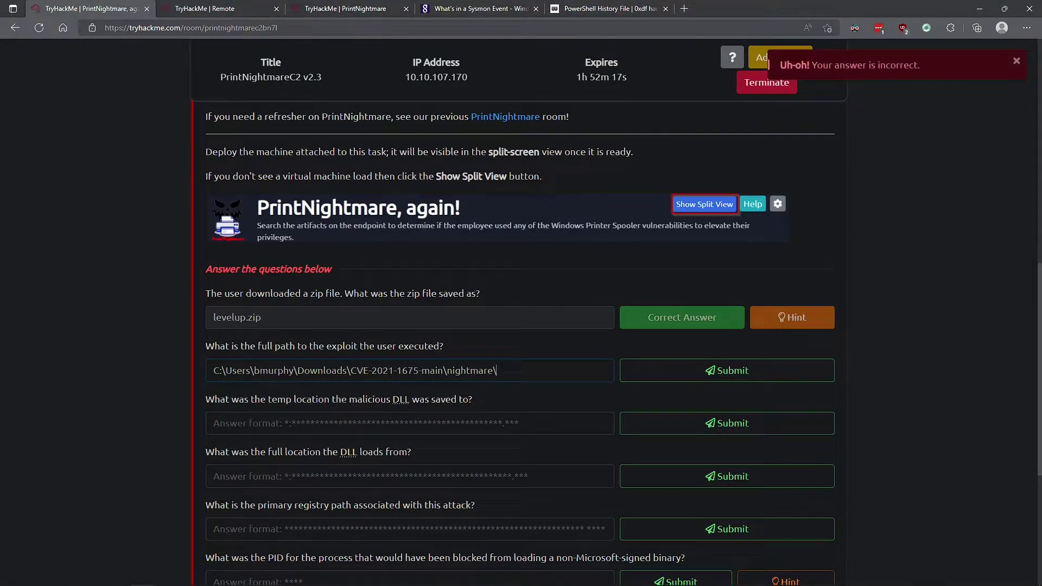
click(728, 370)
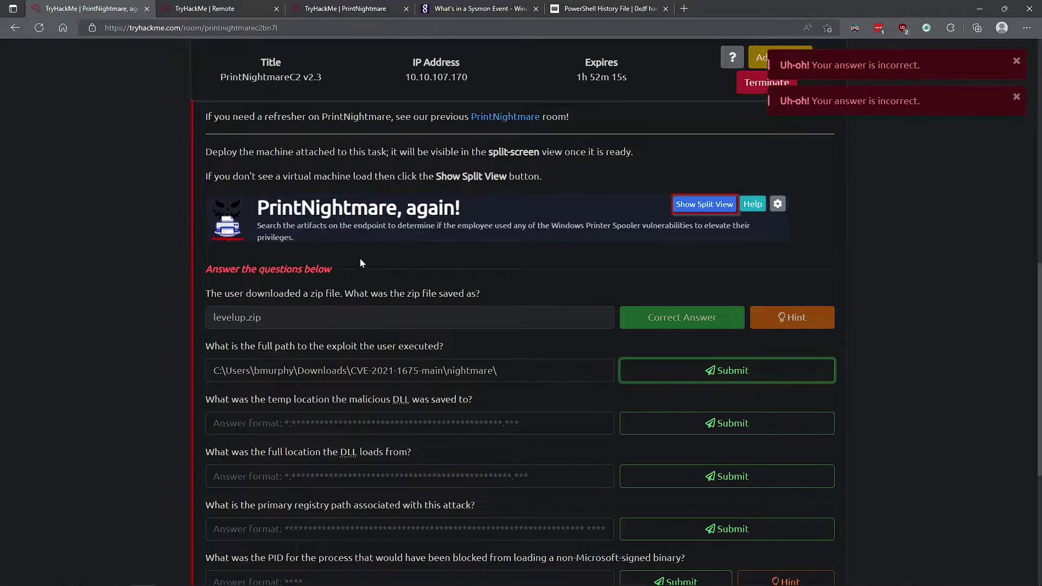
click(229, 7)
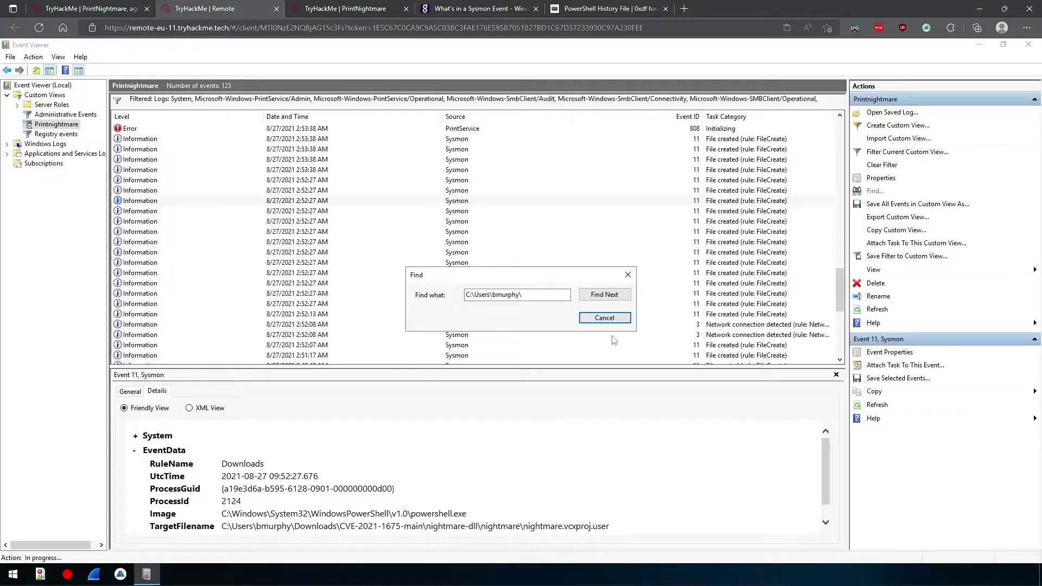
Step through matches to the CVE-2021-1675.ps1 event and select its full TargetFilename path
click(590, 298)
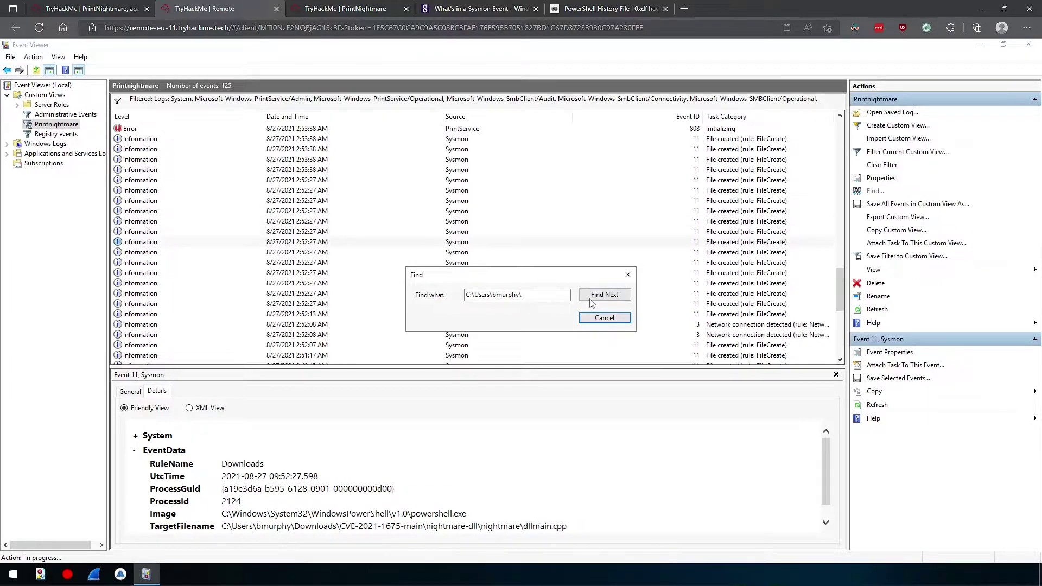
click(592, 301)
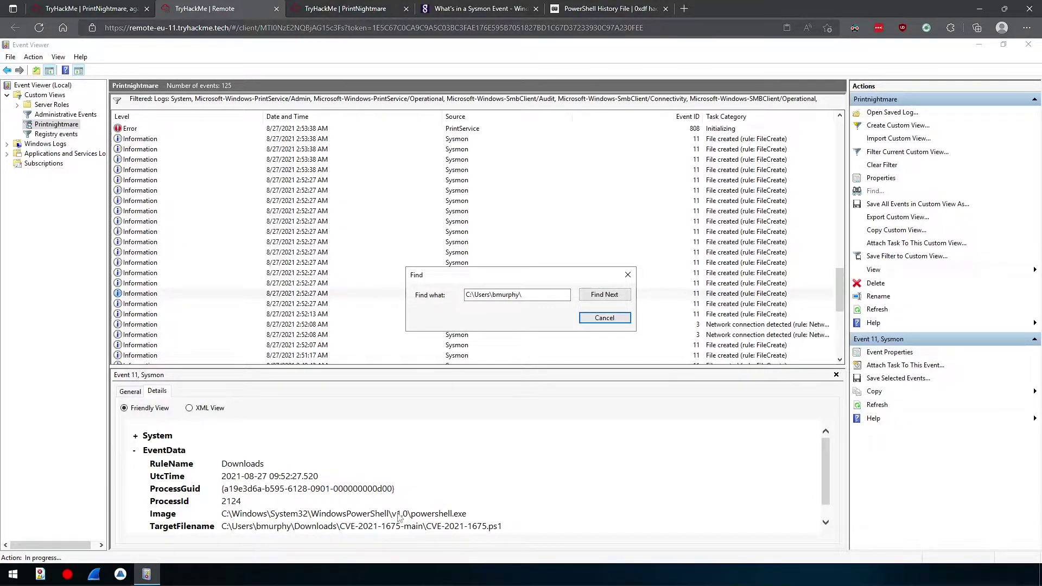
click(591, 318)
drag(221, 527, 507, 531)
key(ctrl+c)
Replace the exploit path answer with the copied Downloads\CVE-2021-1675-main\CVE-2021-1675.ps1 path and submit it
click(140, 11)
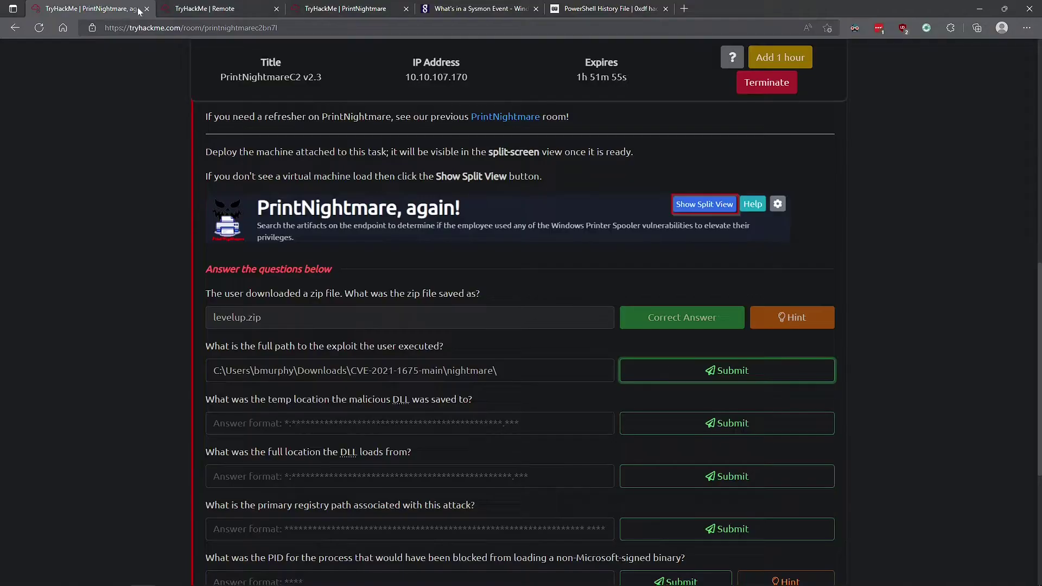
click(473, 370)
key(ctrl+a)
key(ctrl+v)
click(693, 374)
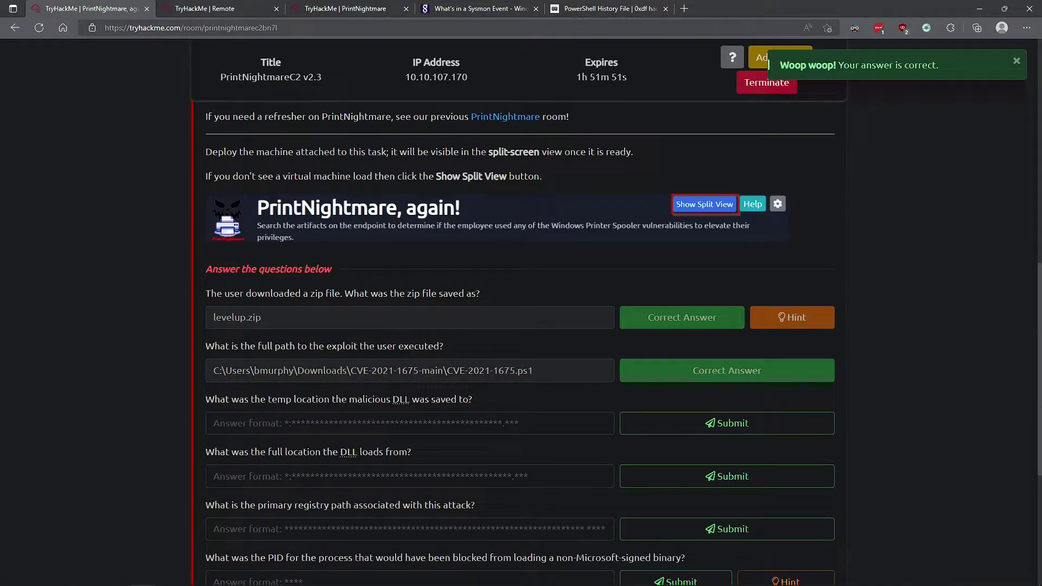
click(187, 6)
Search events for 'nightma' and paste the PrintService 808 PluginDllName path into the temp-location answer
click(455, 515)
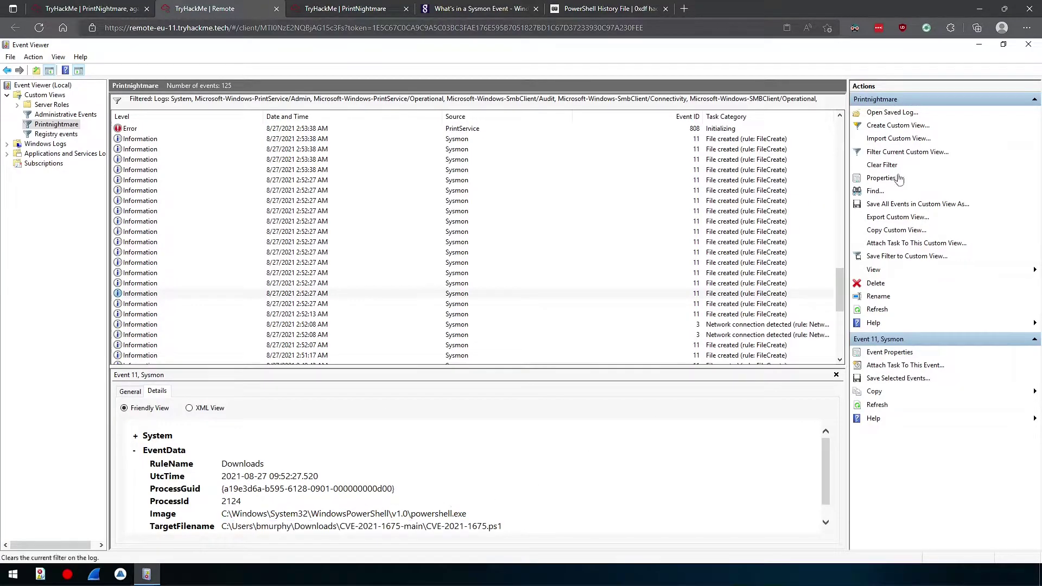
click(874, 192)
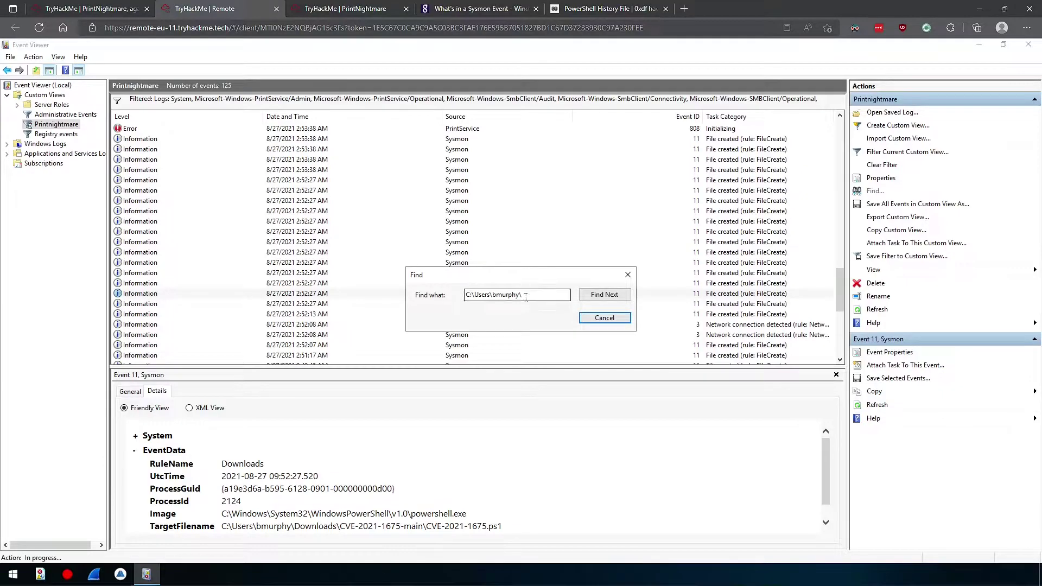
text(nightmare.dll)
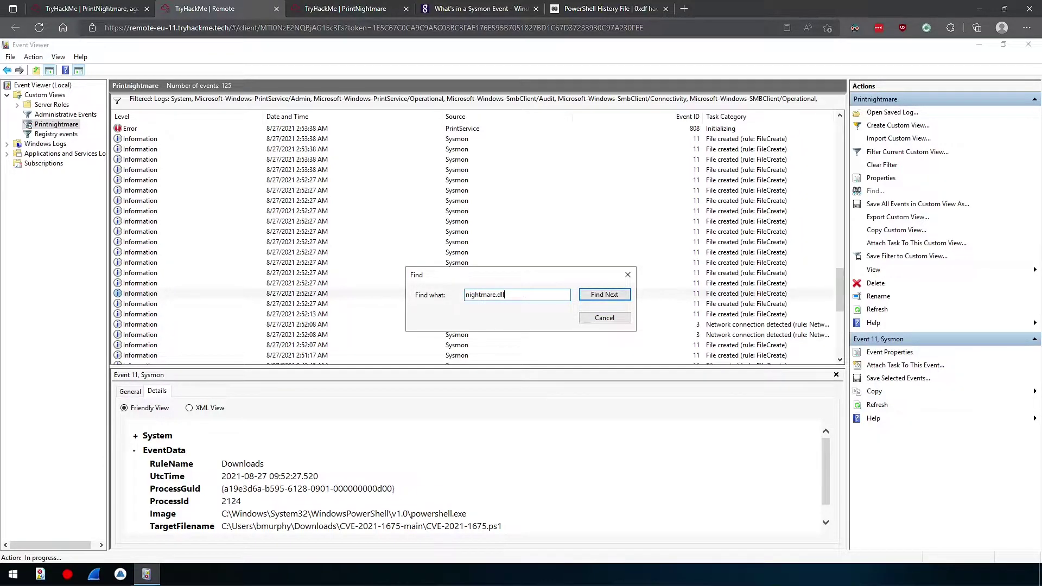
key(Return)
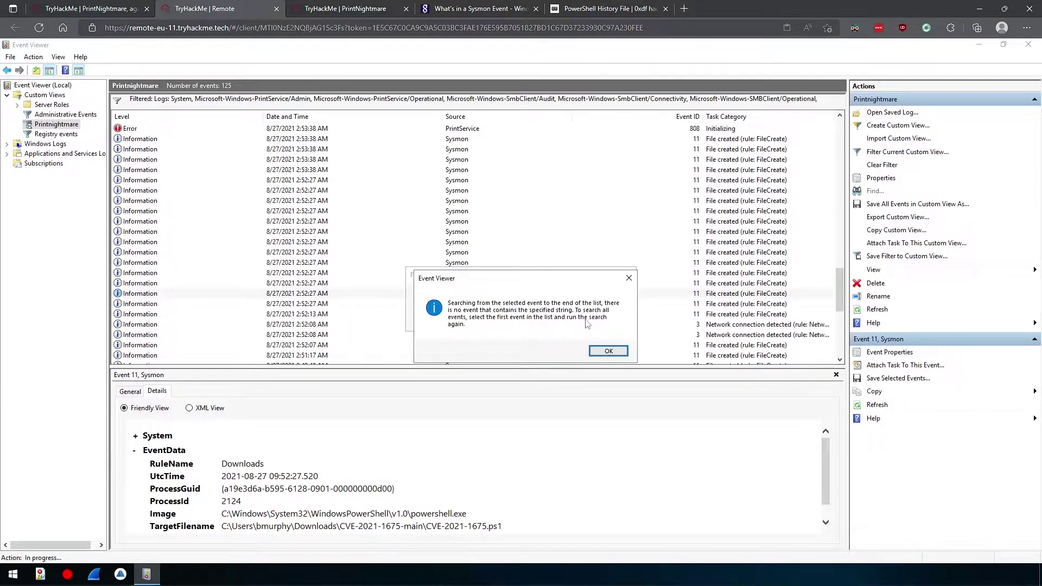
click(605, 350)
click(602, 295)
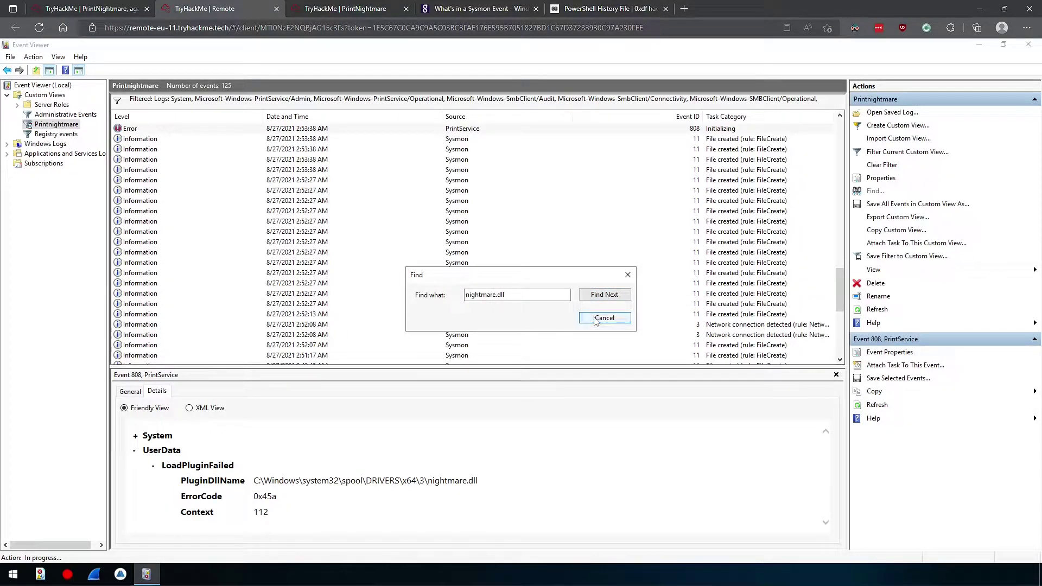
click(603, 318)
drag(255, 480, 478, 481)
key(ctrl+c)
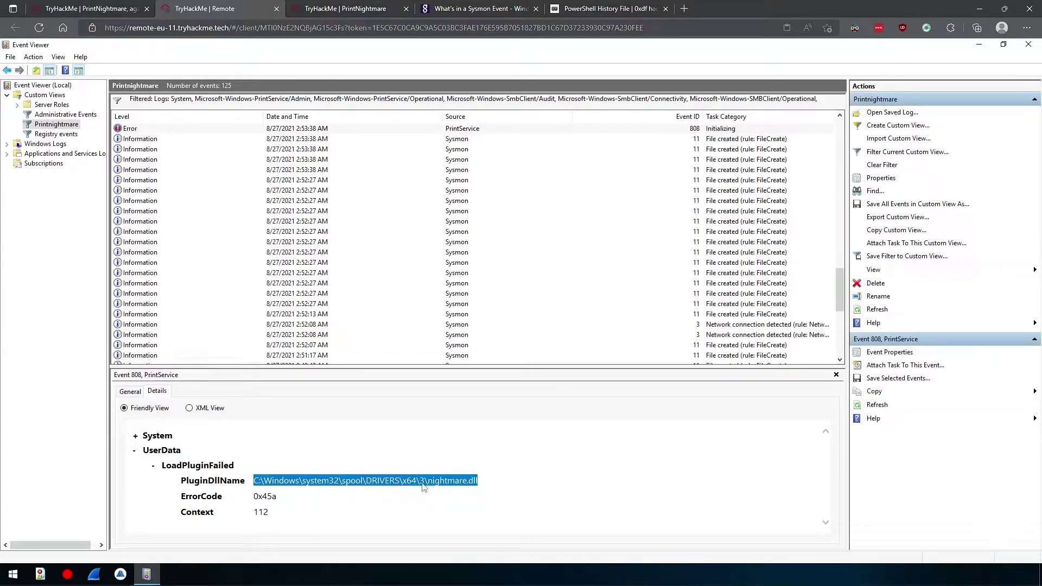
click(91, 6)
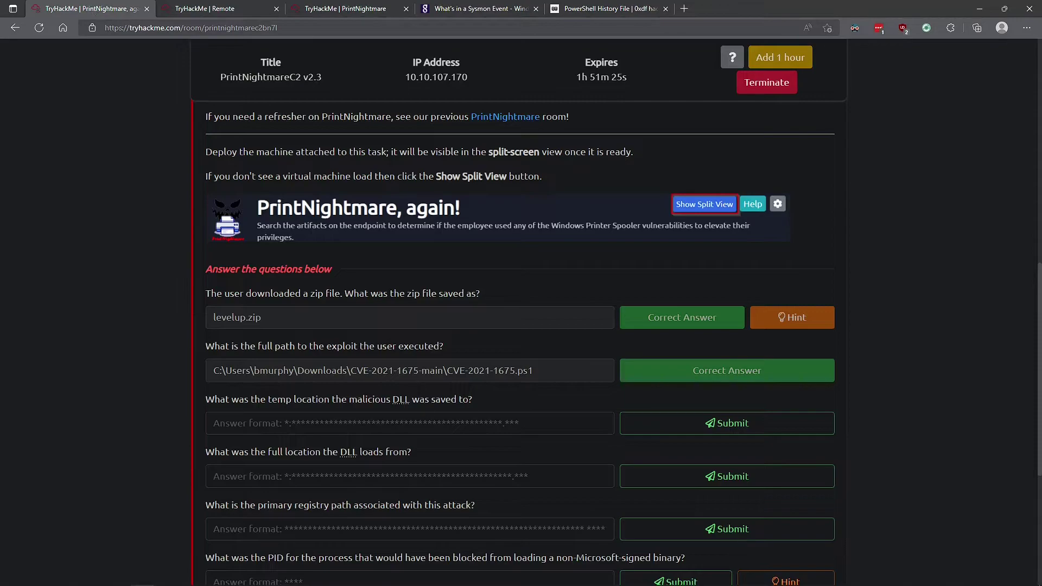
key(ctrl+v)
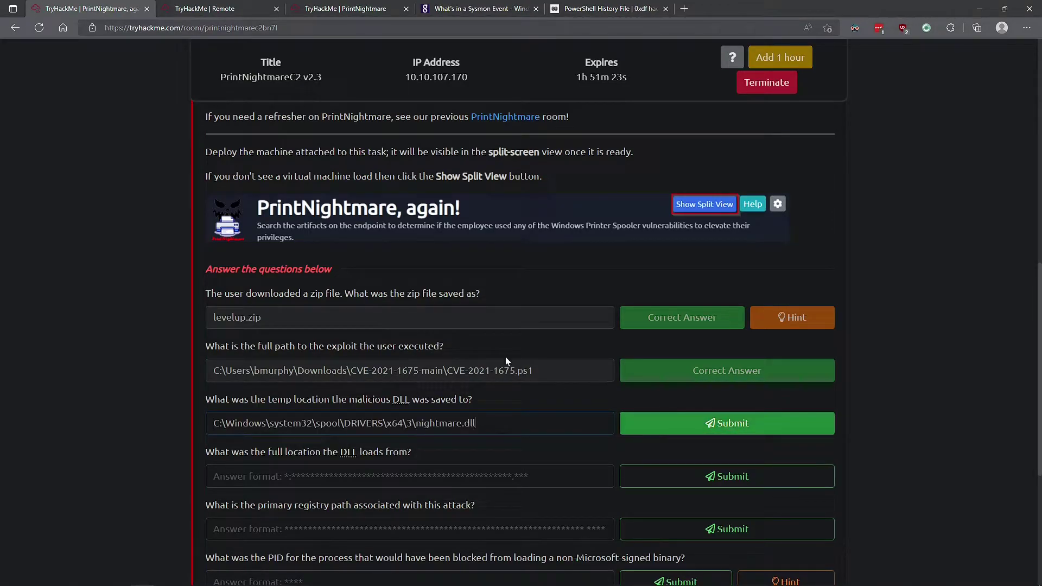
Find the Sysmon event creating nightmare.dll in Temp and submit the AppData\Local\Temp\3\nightmare.dll path
click(179, 8)
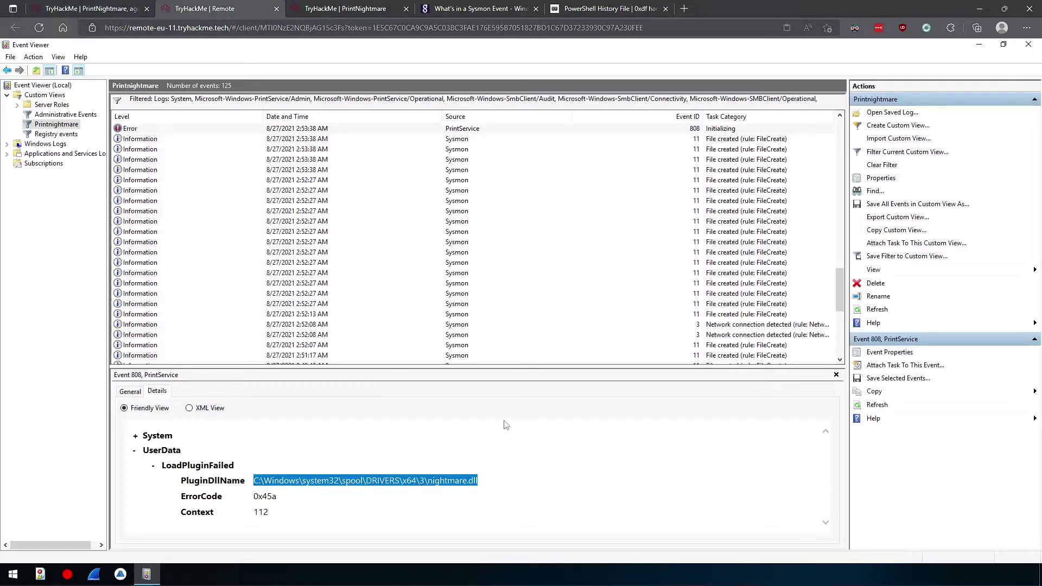
click(881, 193)
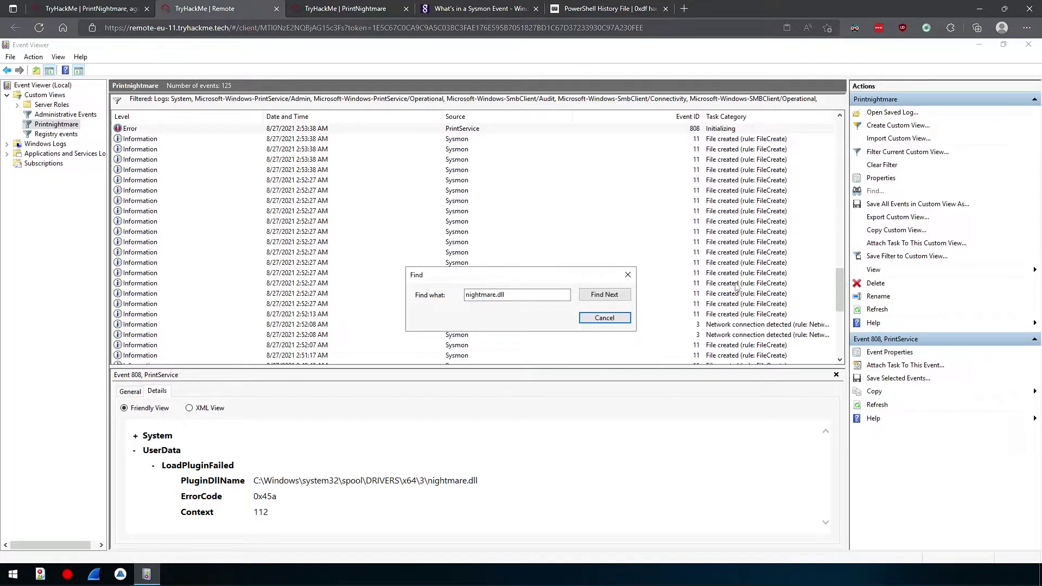
click(624, 297)
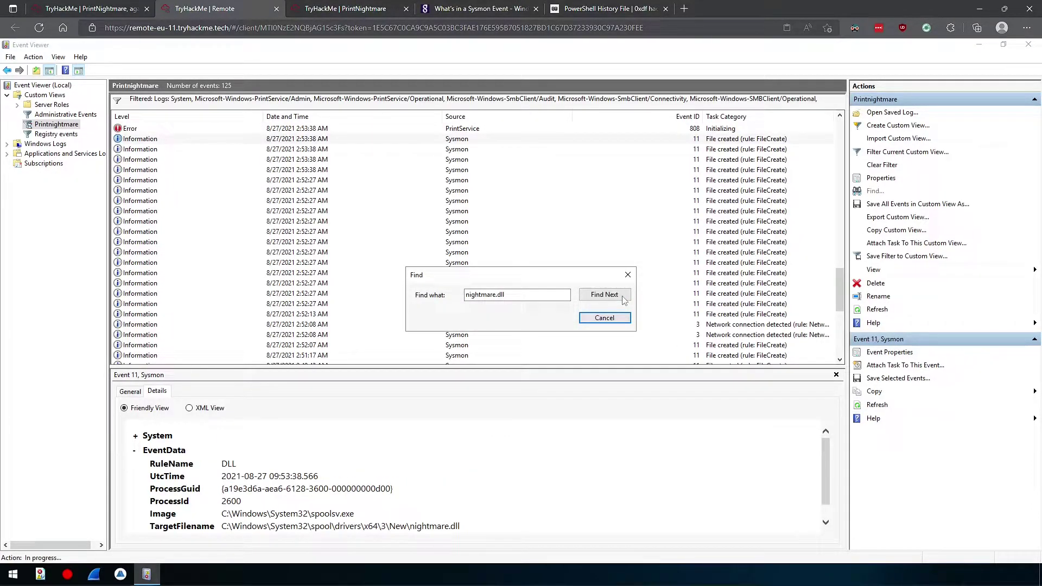
click(625, 298)
click(624, 299)
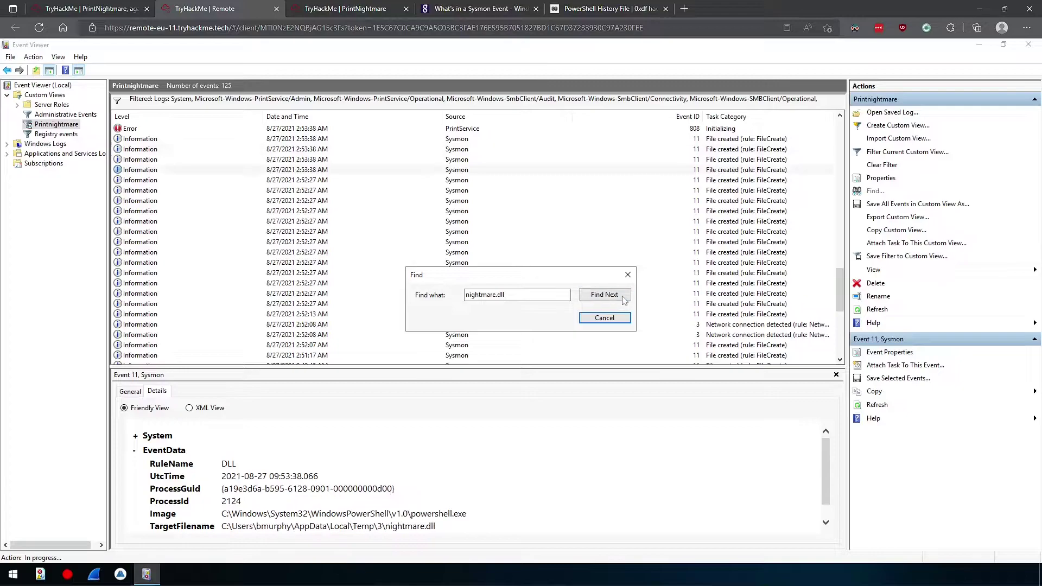
click(597, 319)
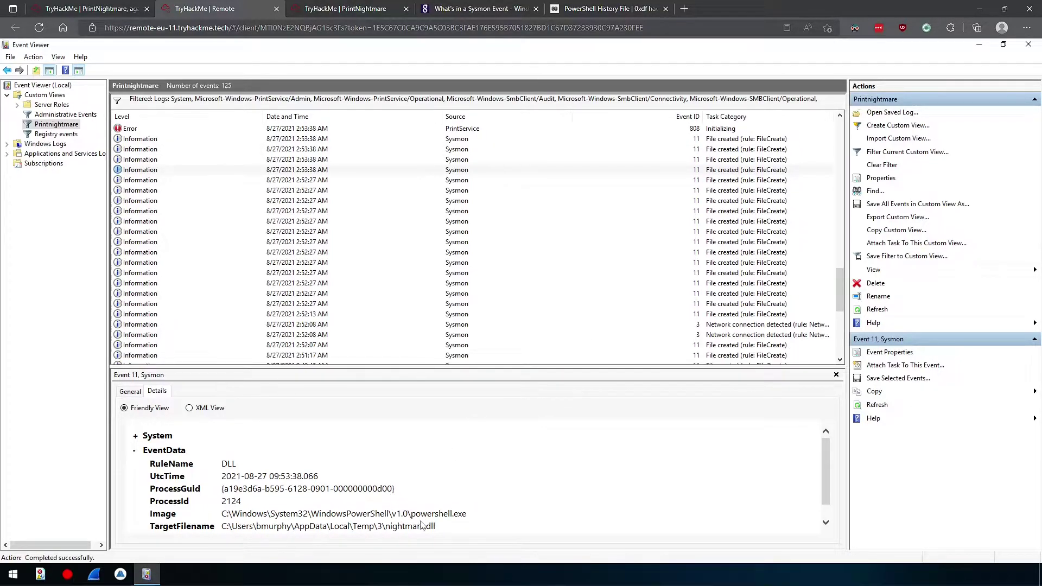
drag(434, 527, 222, 530)
key(ctrl+c)
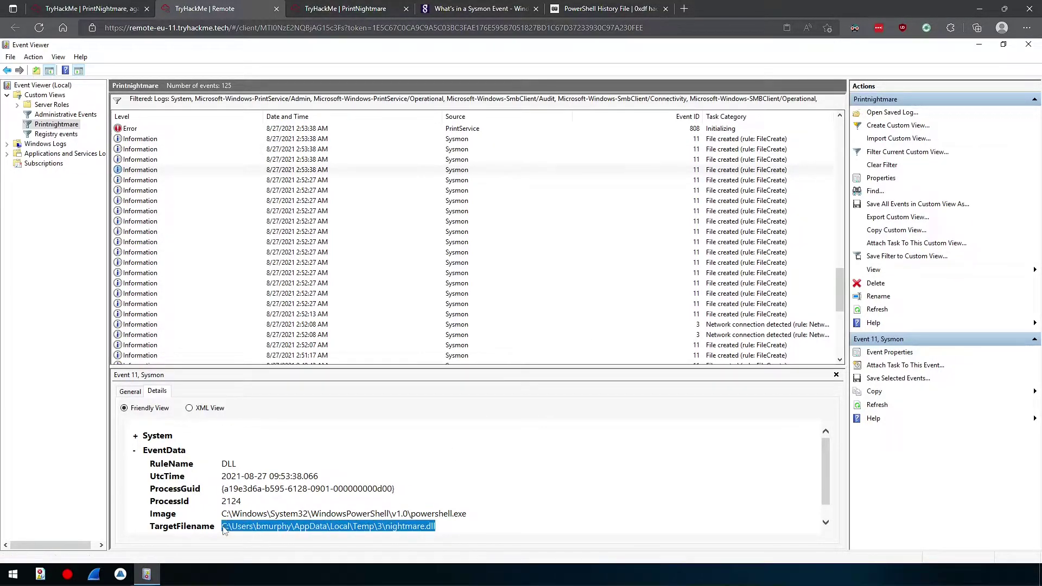
click(87, 9)
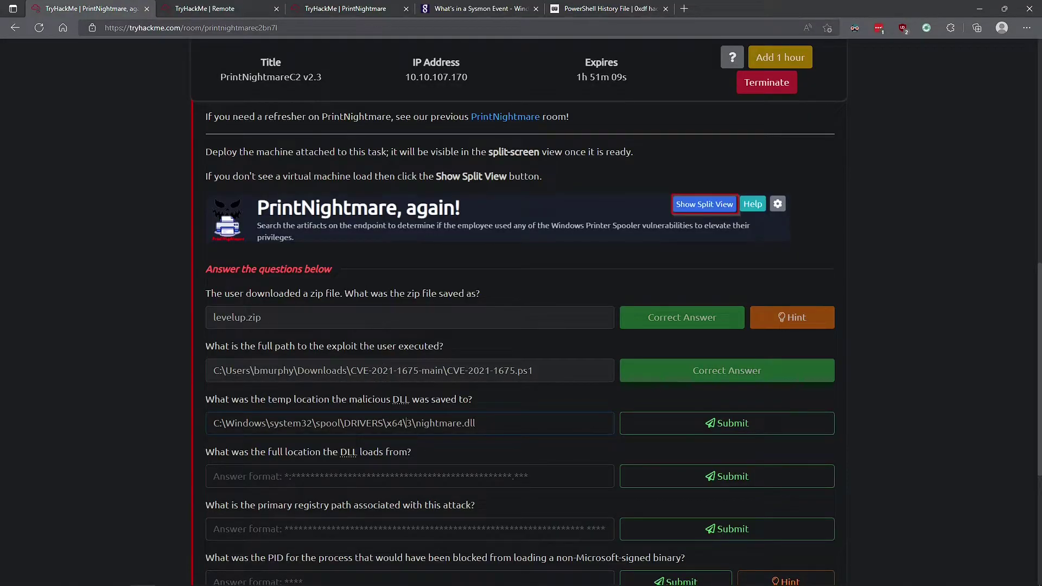
key(ctrl+a)
key(ctrl+v)
click(693, 429)
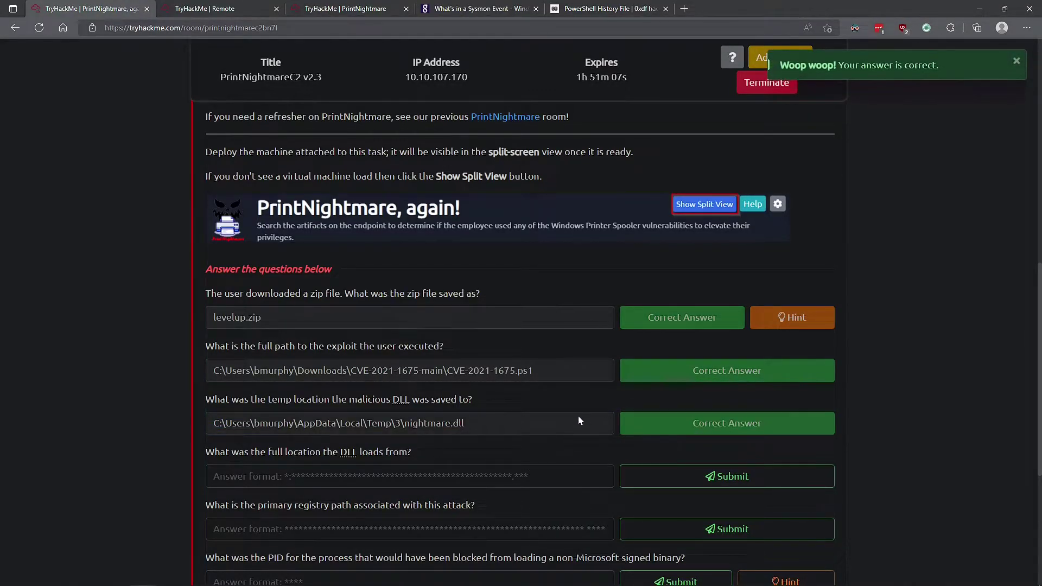
scroll(478, 413, down, 3)
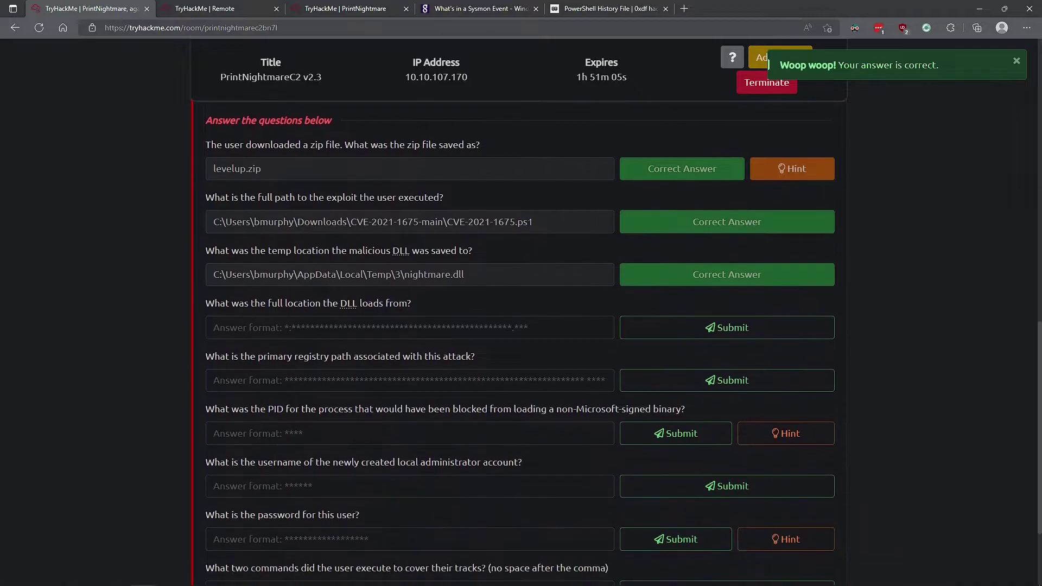
Copy the PrintService 808 PluginDllName and submit C:\Windows\system32\spool\DRIVERS\x64\3\nightmare.dll as the load location
click(210, 7)
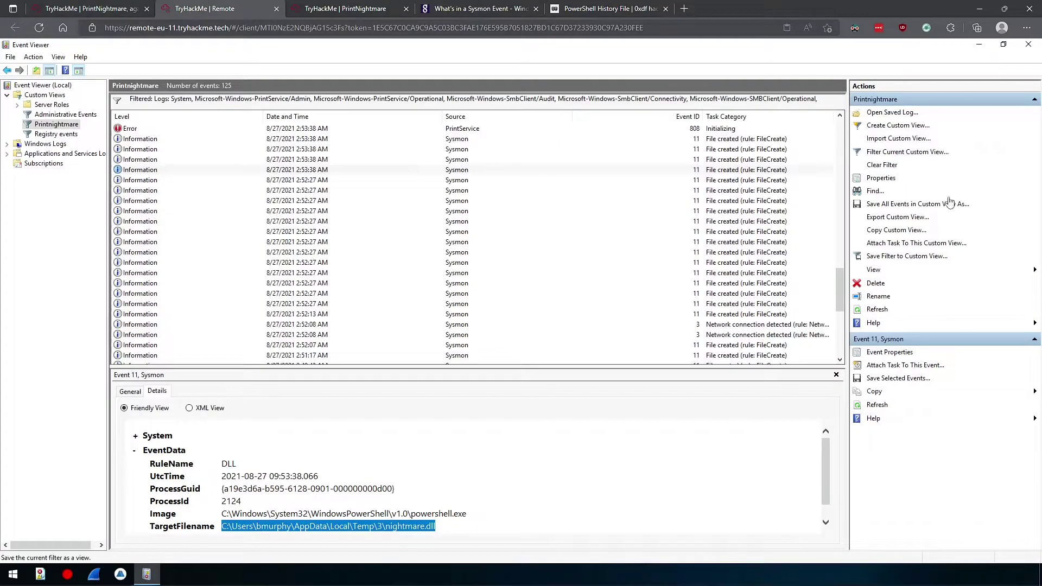
click(876, 190)
click(605, 294)
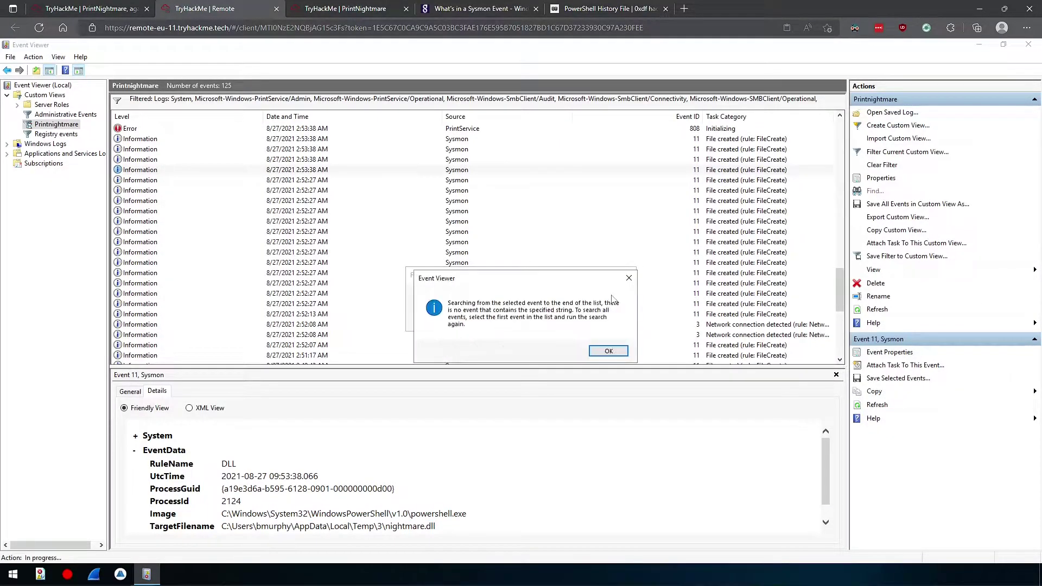
click(602, 352)
click(604, 295)
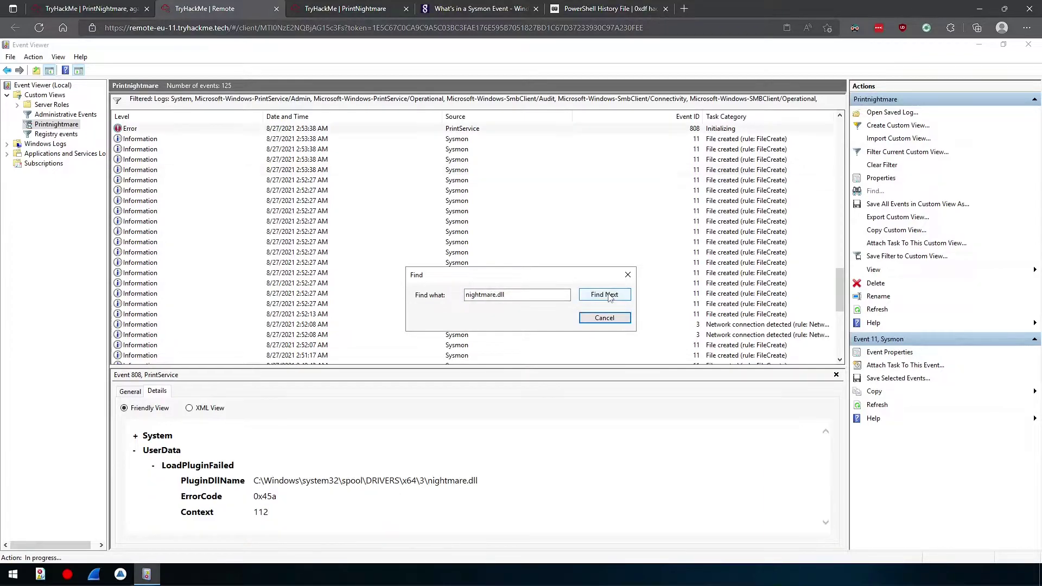
click(605, 318)
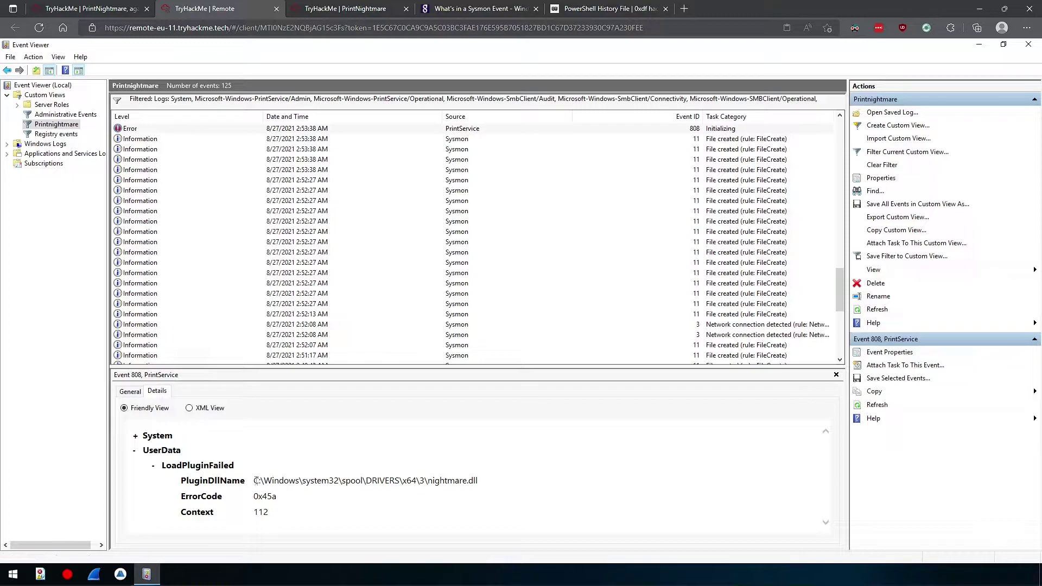
drag(266, 480, 479, 480)
key(ctrl+c)
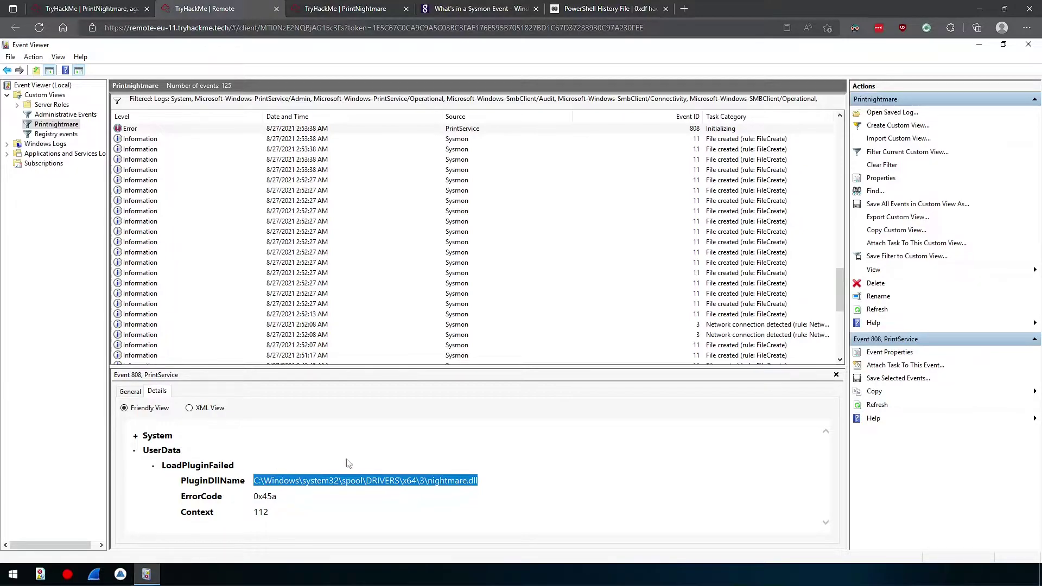
click(77, 8)
key(ctrl+v)
click(667, 317)
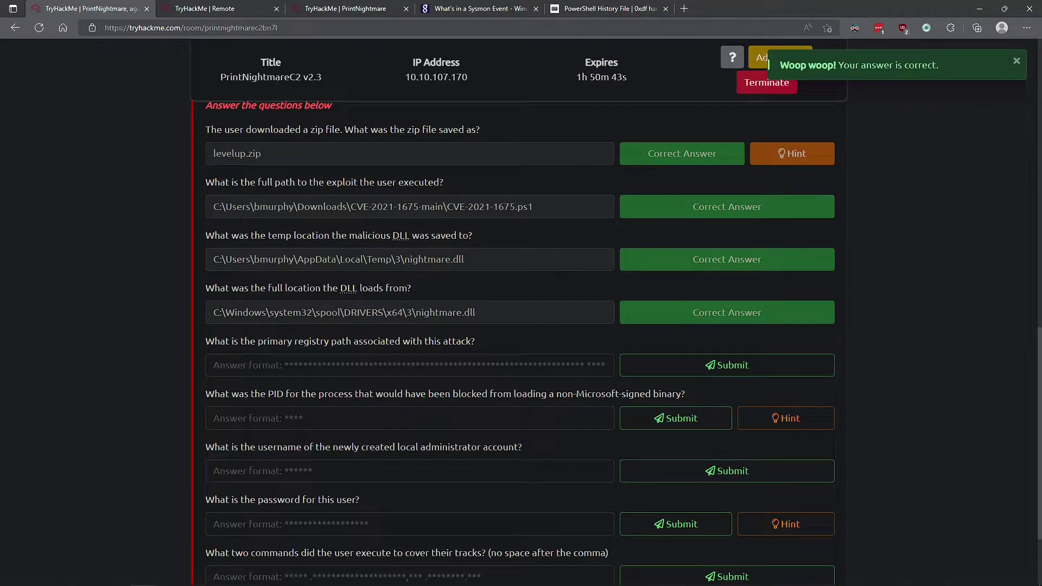
Read Task 2's Print Spooler Properties screenshot showing spoolsv.exe in the room's material
click(341, 8)
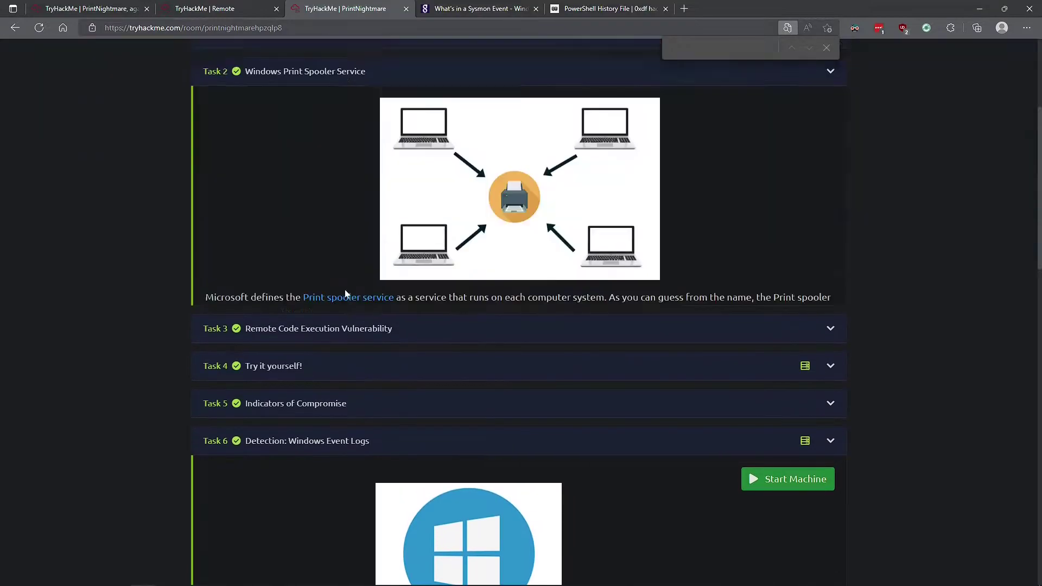
scroll(344, 289, up, 8)
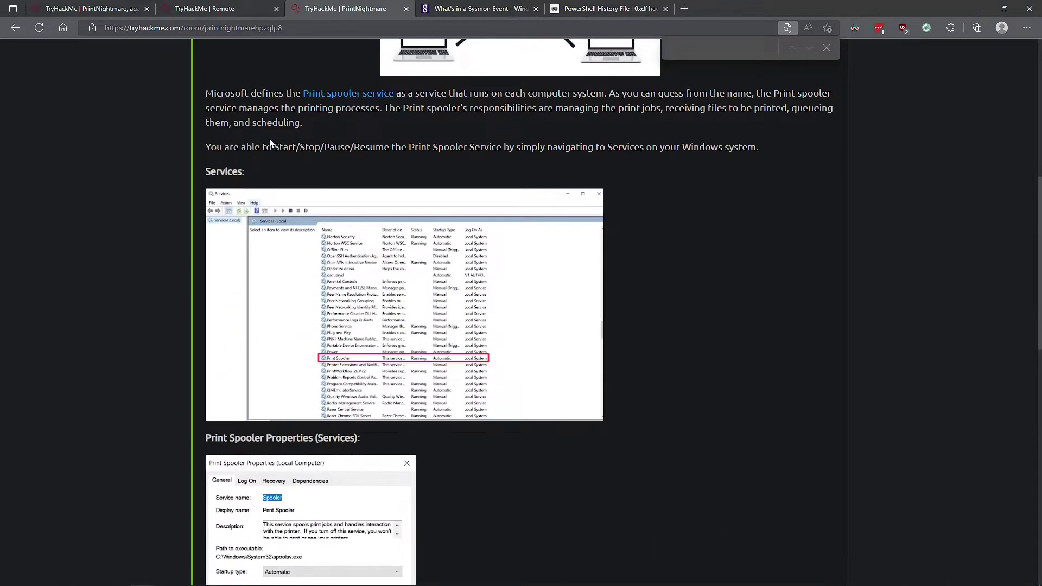
scroll(290, 308, down, 10)
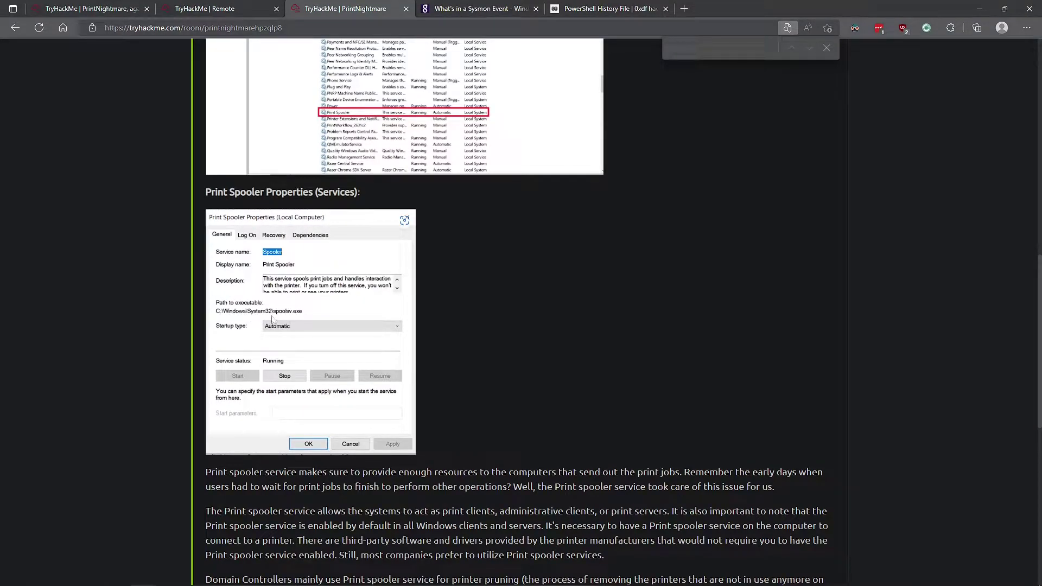
click(229, 7)
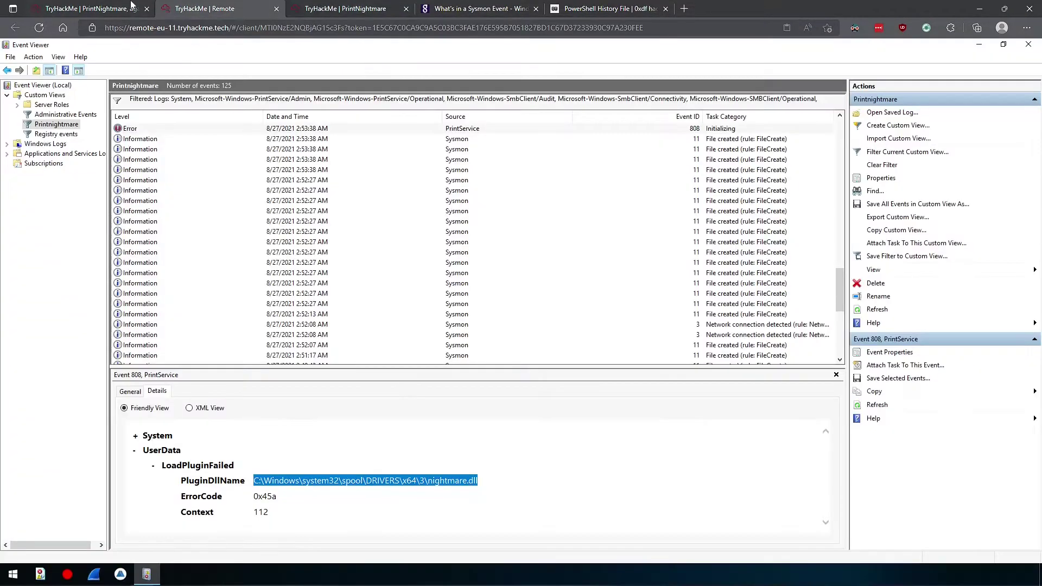
Switch to the Registry events view and search it for spoolsv.exe
click(130, 5)
click(200, 6)
key(Down)
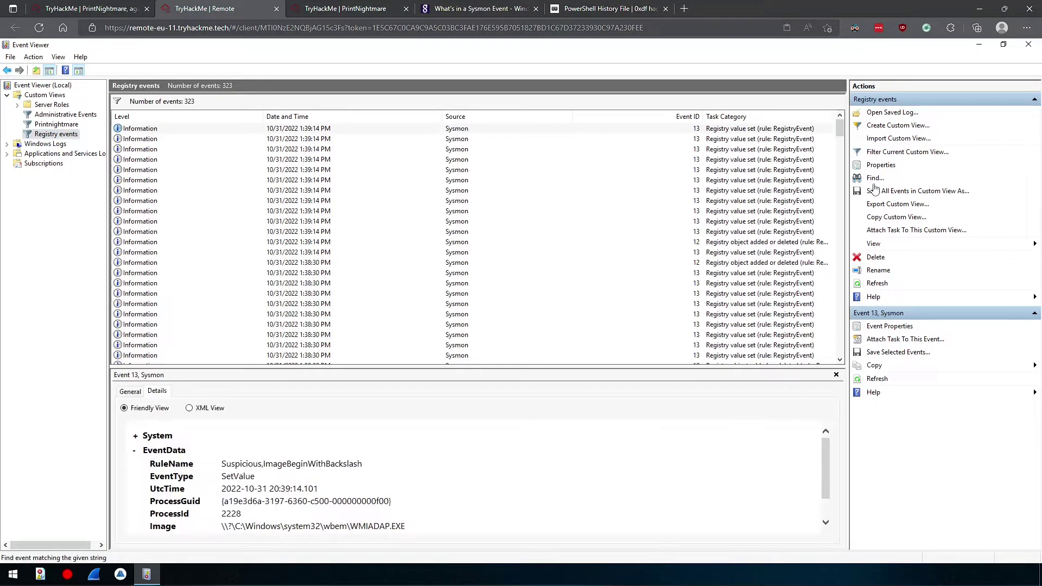
click(874, 179)
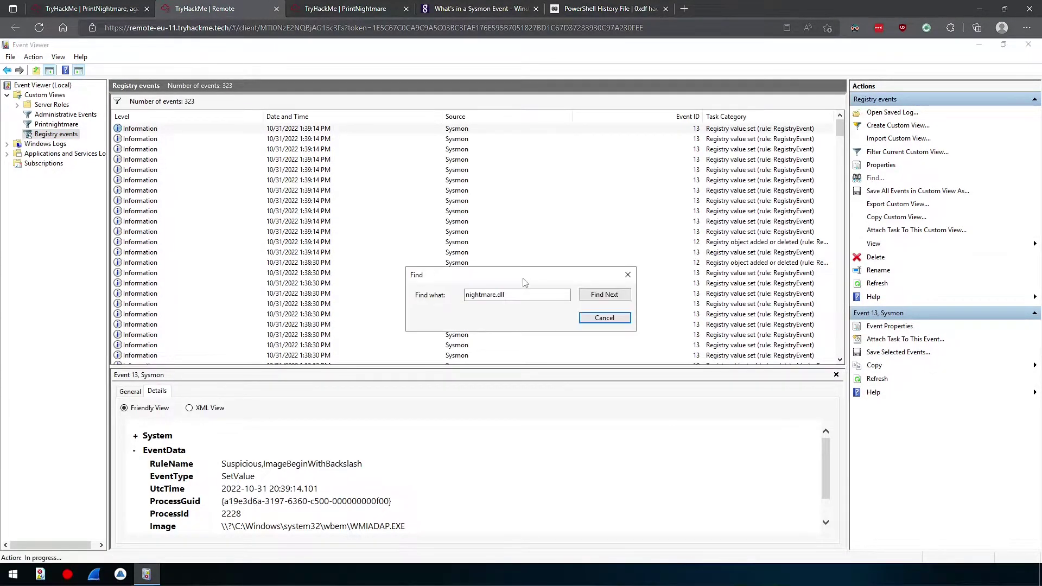
click(525, 294)
double_click(525, 294)
text(sp)
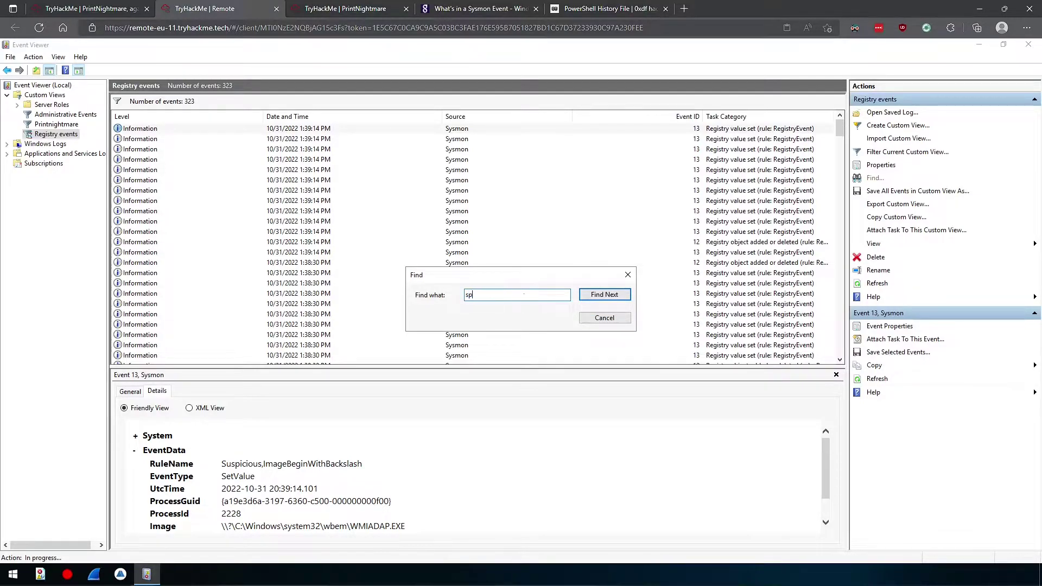
text(oolsv.exe)
key(Return)
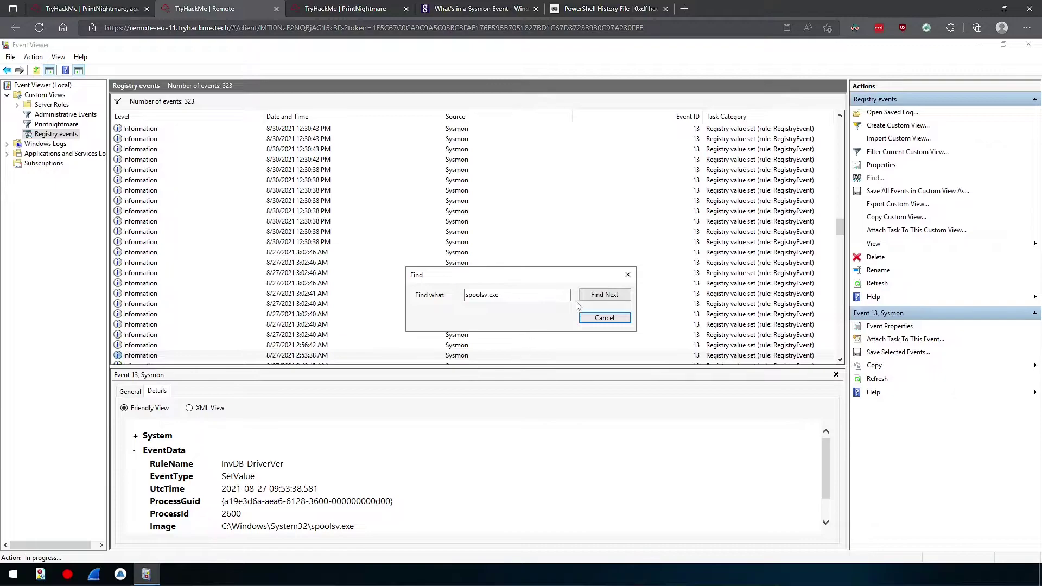
click(604, 318)
scroll(482, 500, down, 1)
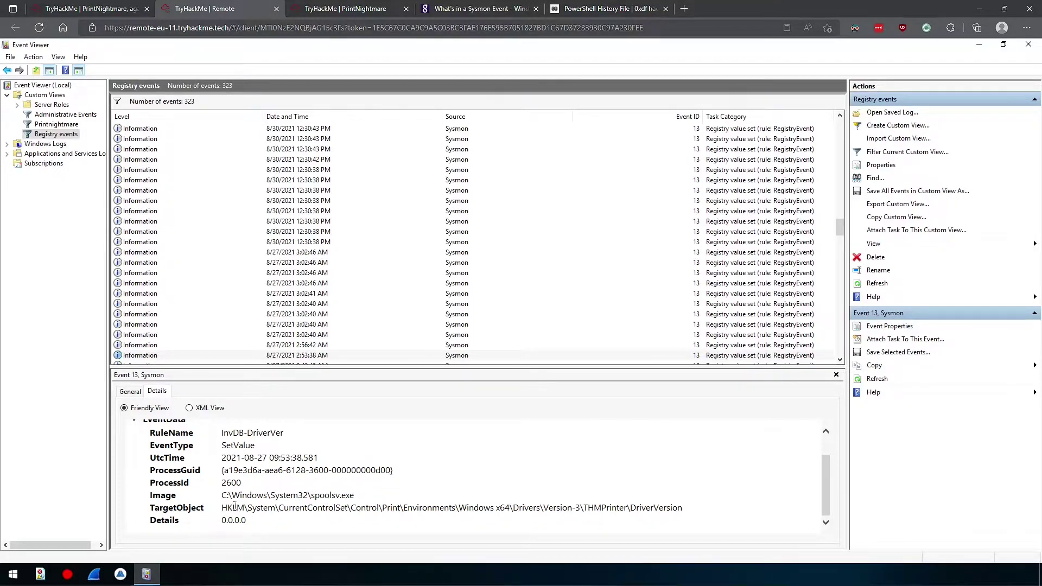
Copy the Print\Environments\Windows x64\Drivers registry path and submit it as the registry answer
drag(221, 509, 622, 511)
key(ctrl+c)
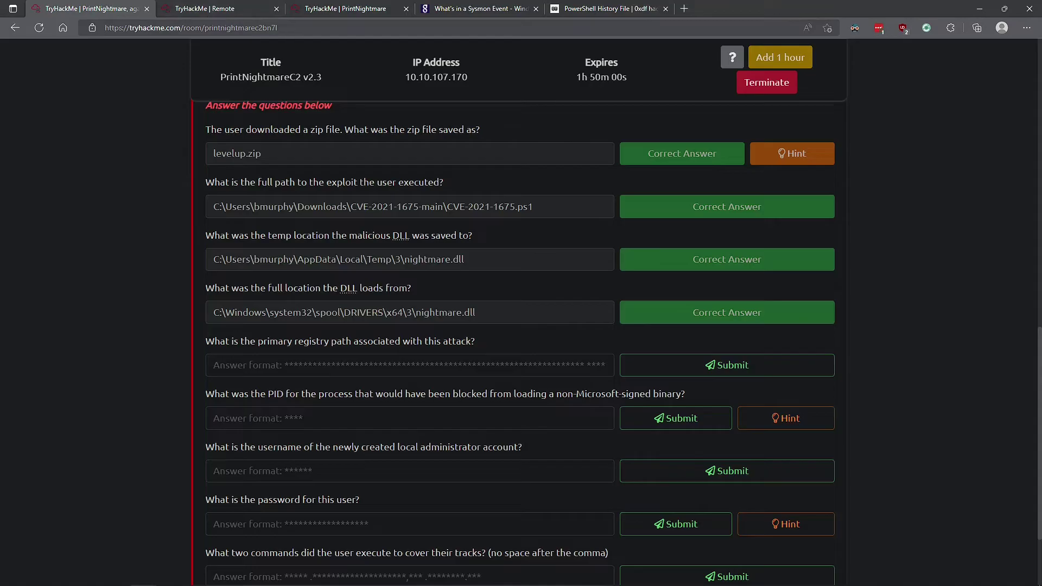
click(130, 8)
key(ctrl+v)
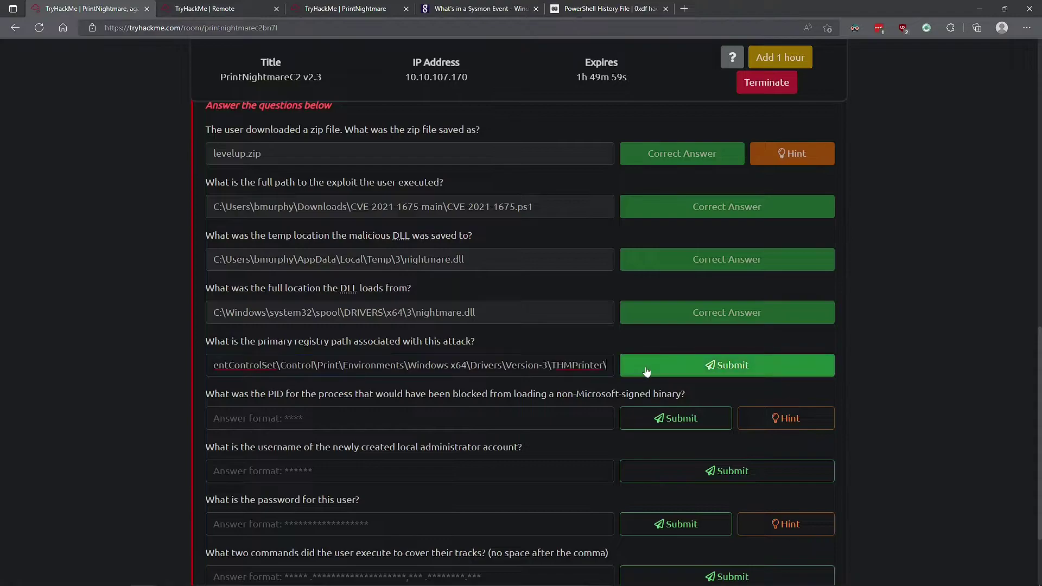
click(635, 367)
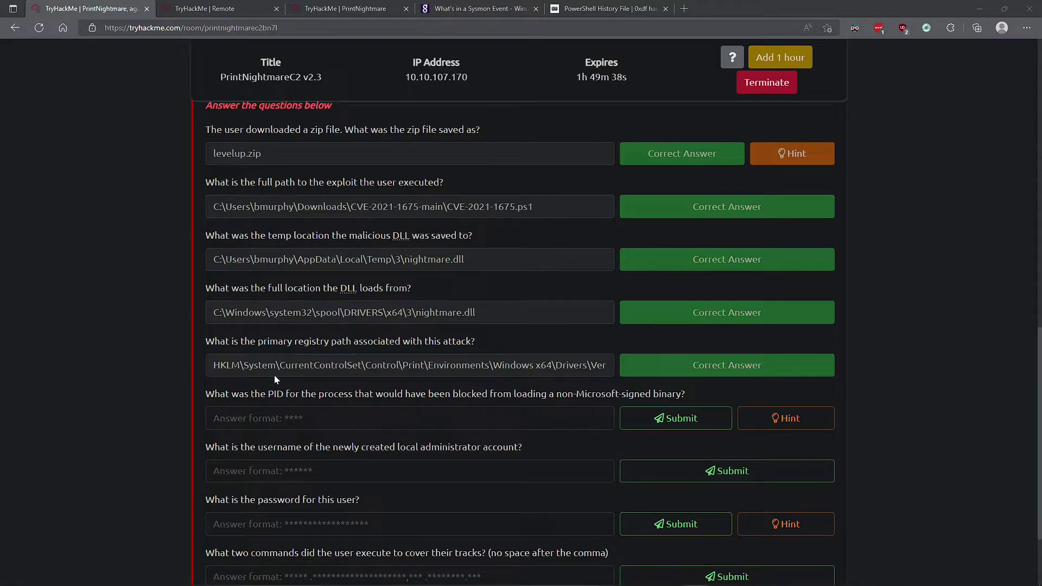
click(212, 9)
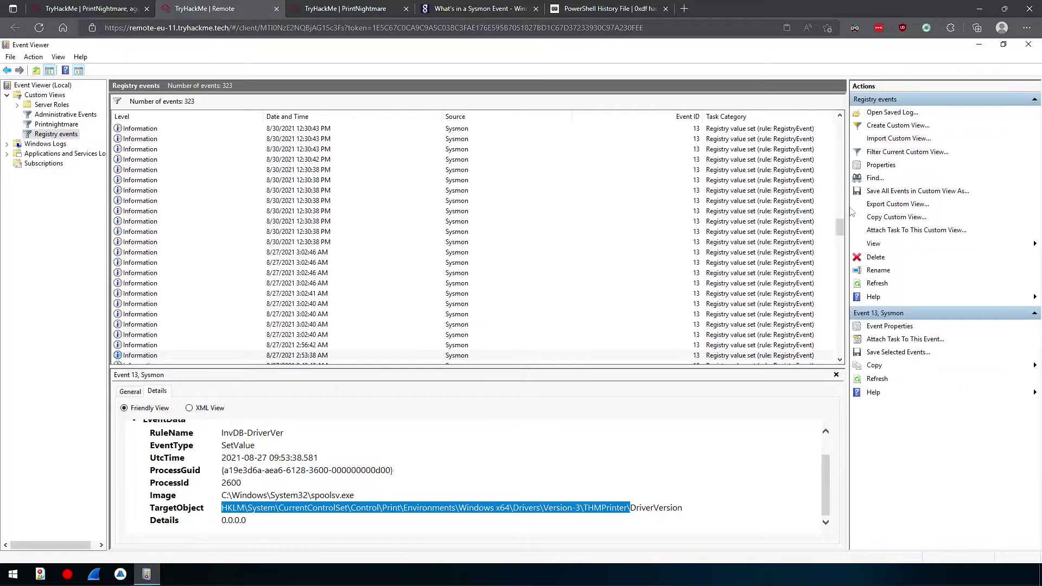
Minimize Event Viewer and open Logfile.CSV from the desktop with WordPad
click(980, 45)
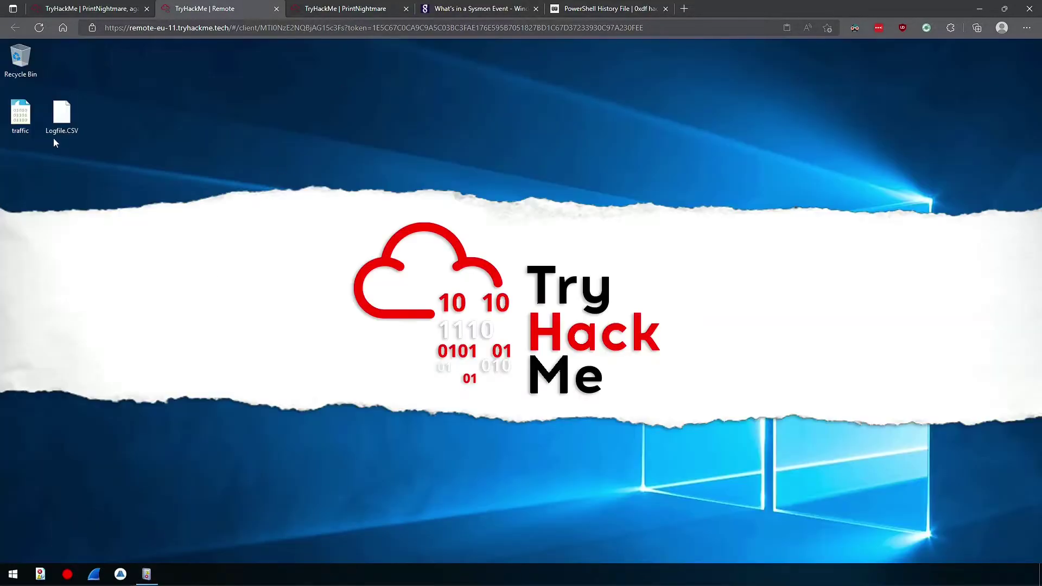
right_click(71, 107)
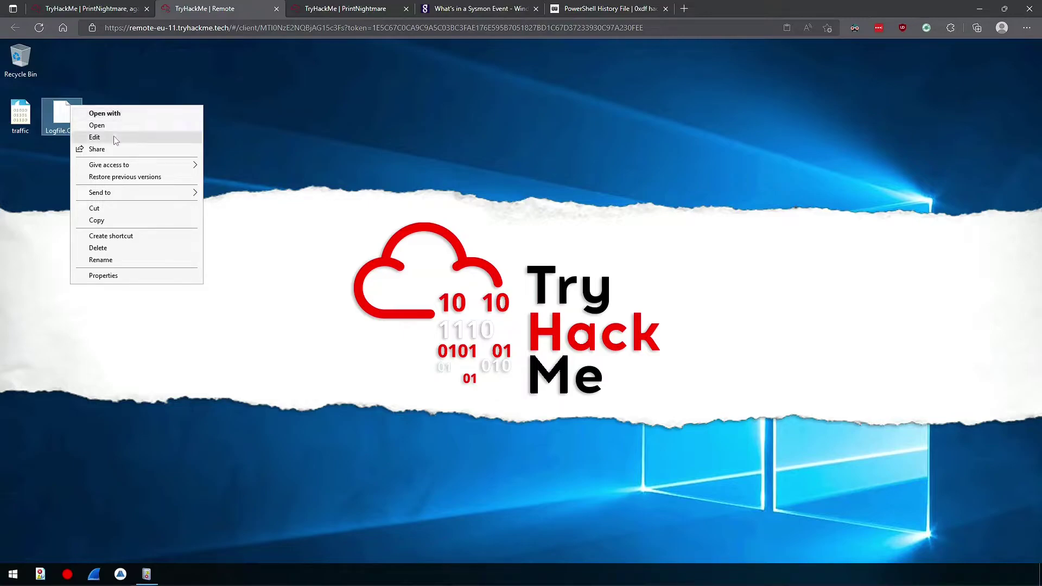
click(117, 115)
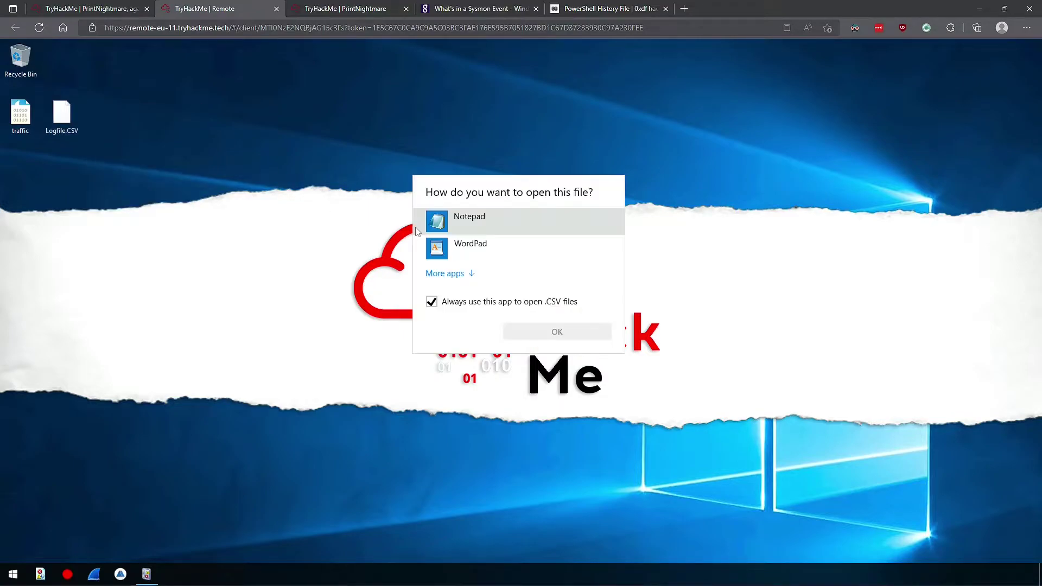
click(471, 247)
click(557, 331)
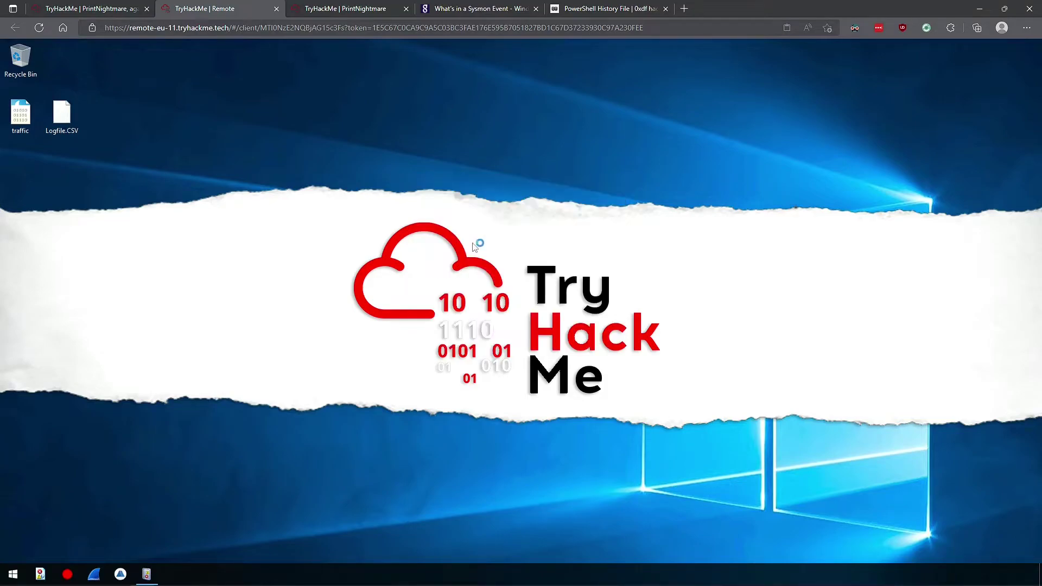
click(125, 10)
click(202, 8)
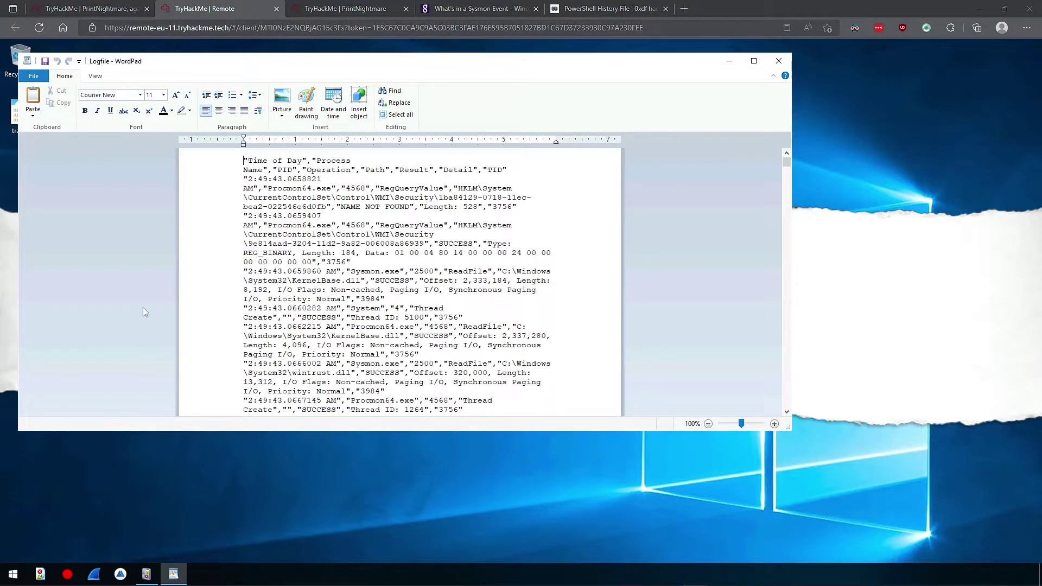
click(509, 263)
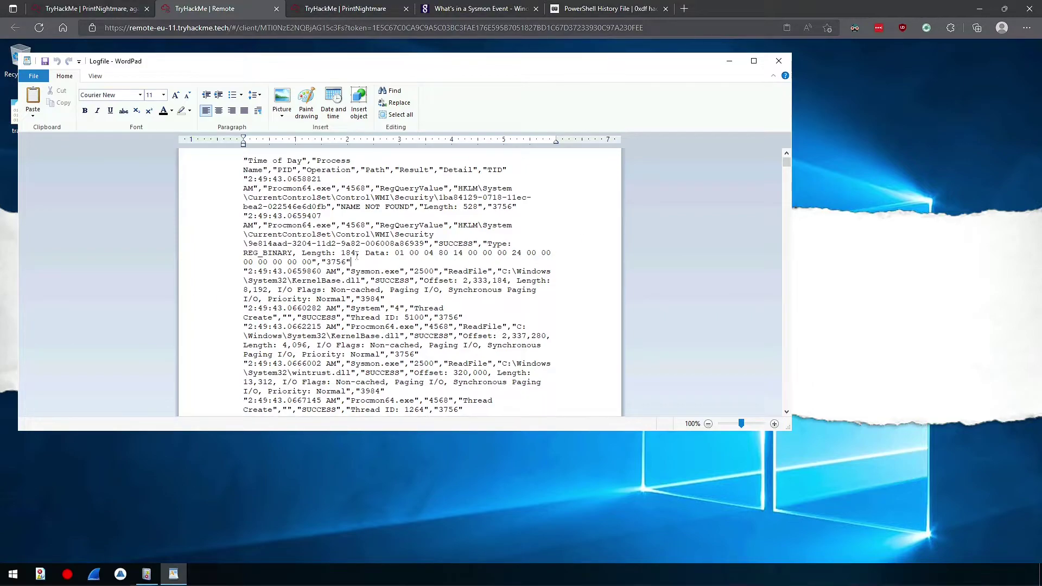
Search Logfile for 'spolsv.exe' and step to the spoolsv.exe entry with PID 2600
key(ctrl+f)
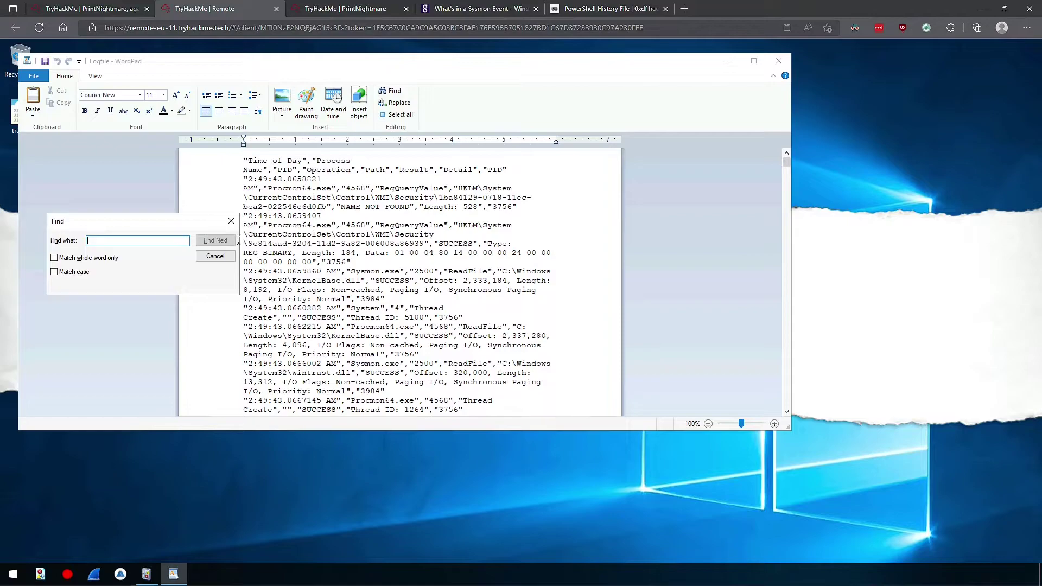
text(spolsv.exe)
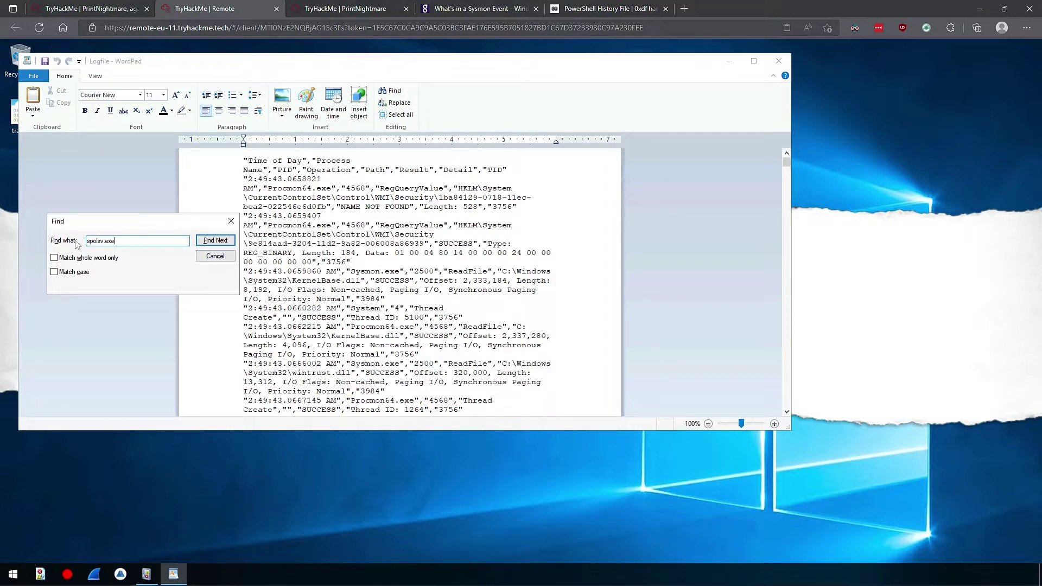
click(209, 241)
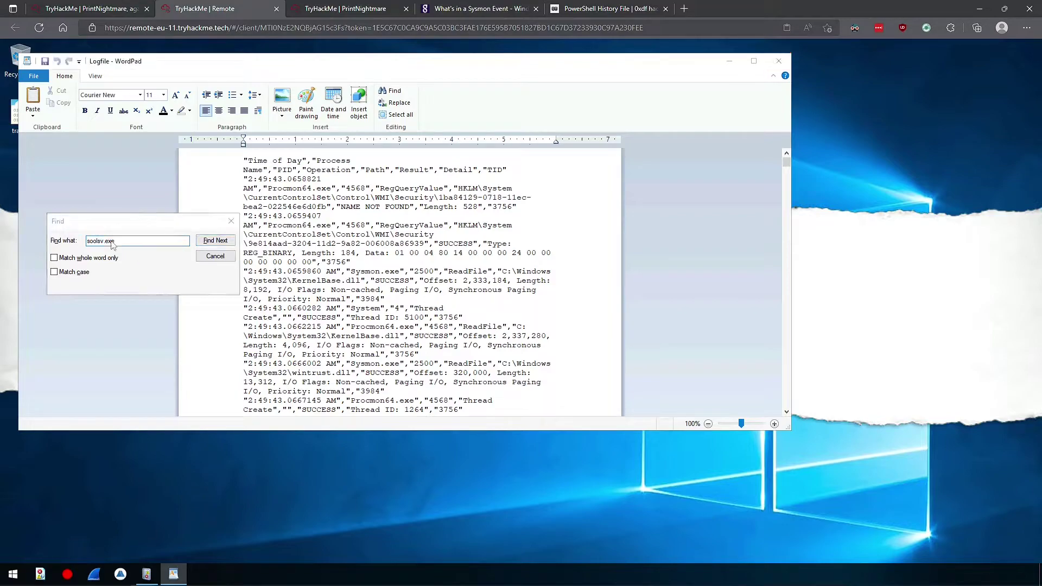
click(205, 284)
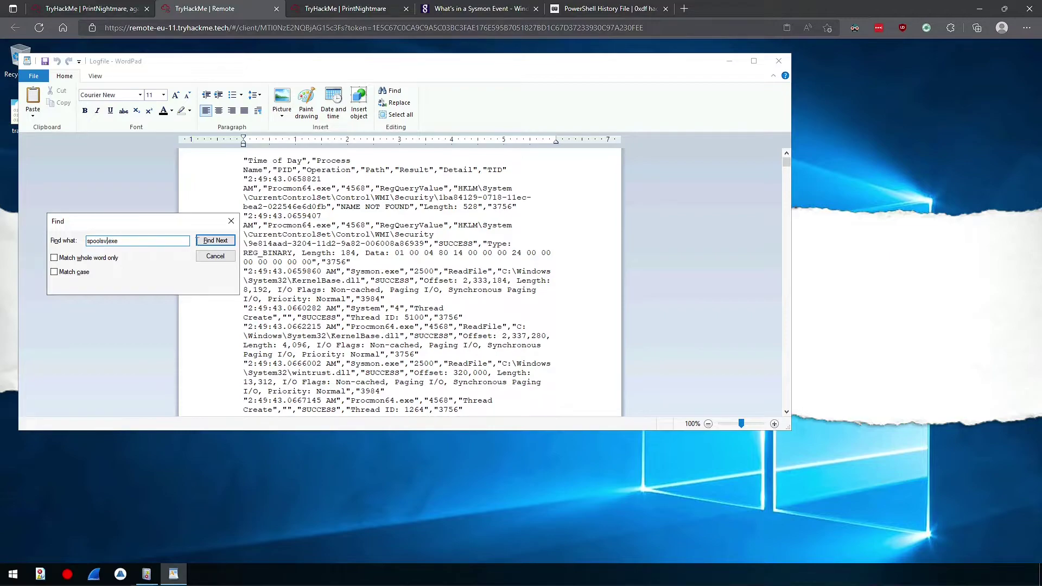
click(215, 241)
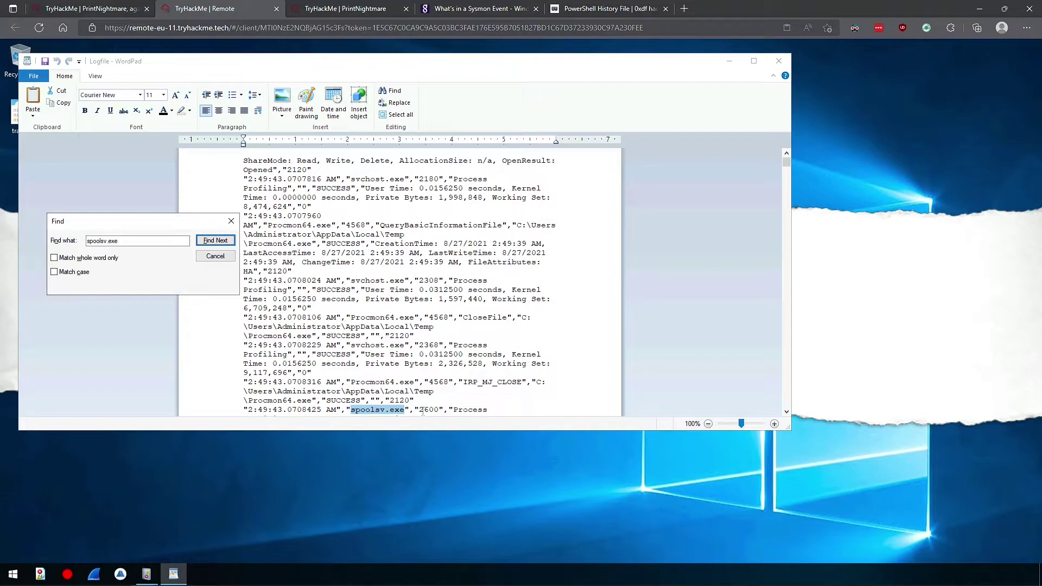
Replace a wrong pasted PID answer with 2600 and submit it
click(113, 7)
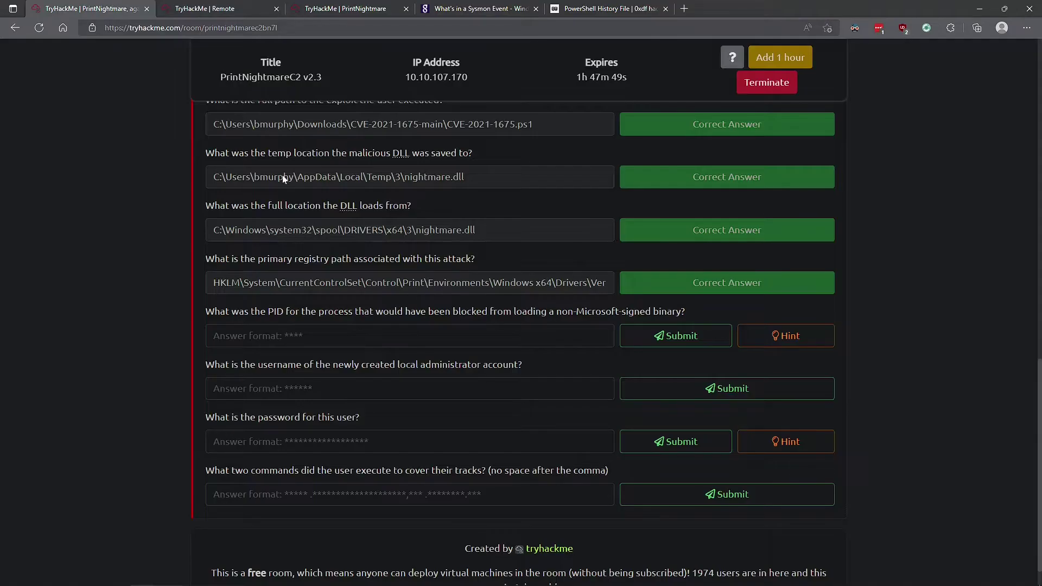
text(spolsv.exe)
click(676, 335)
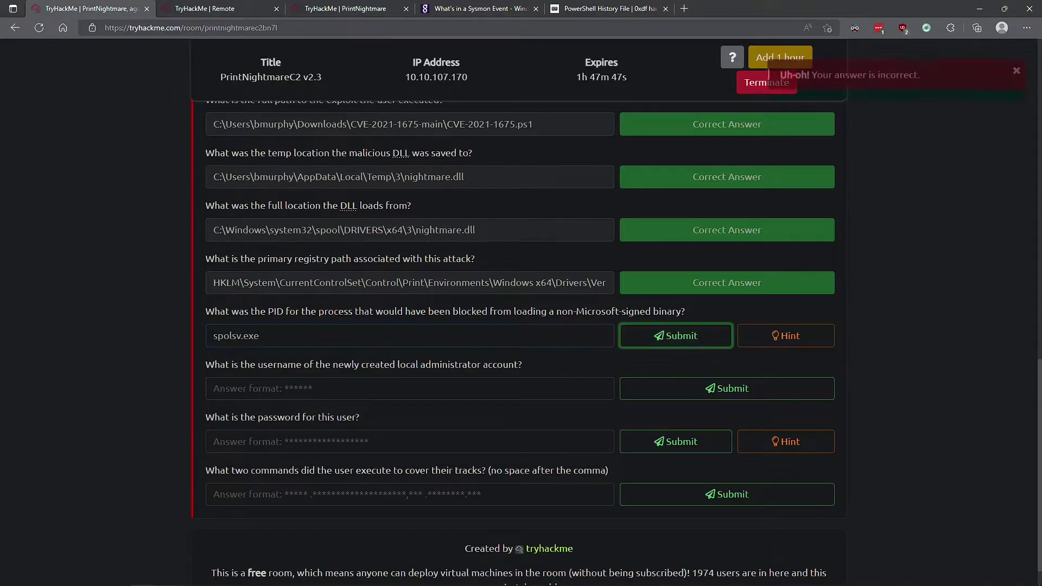
key(ctrl+a)
text(2600)
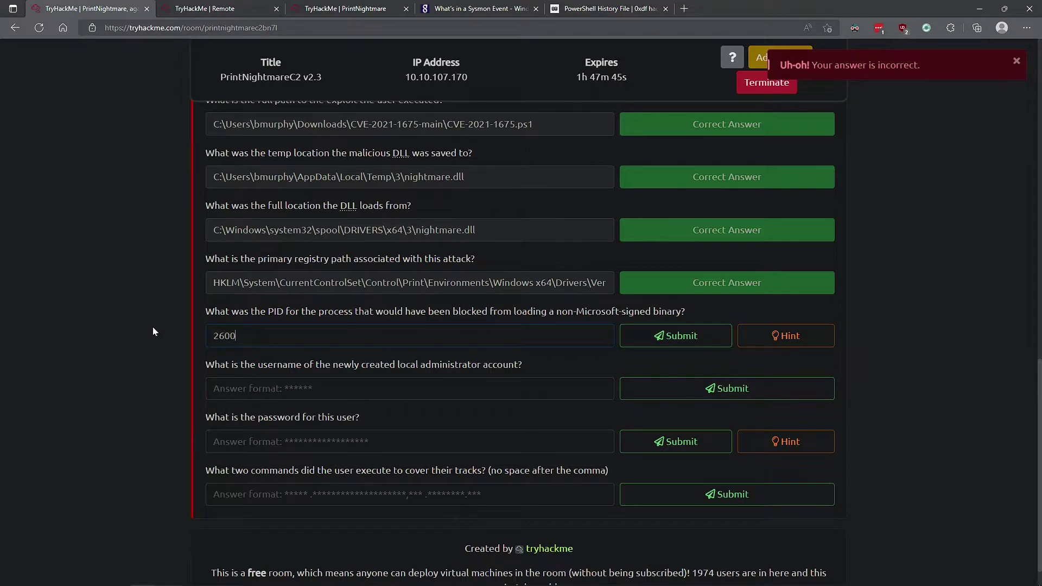
key(Return)
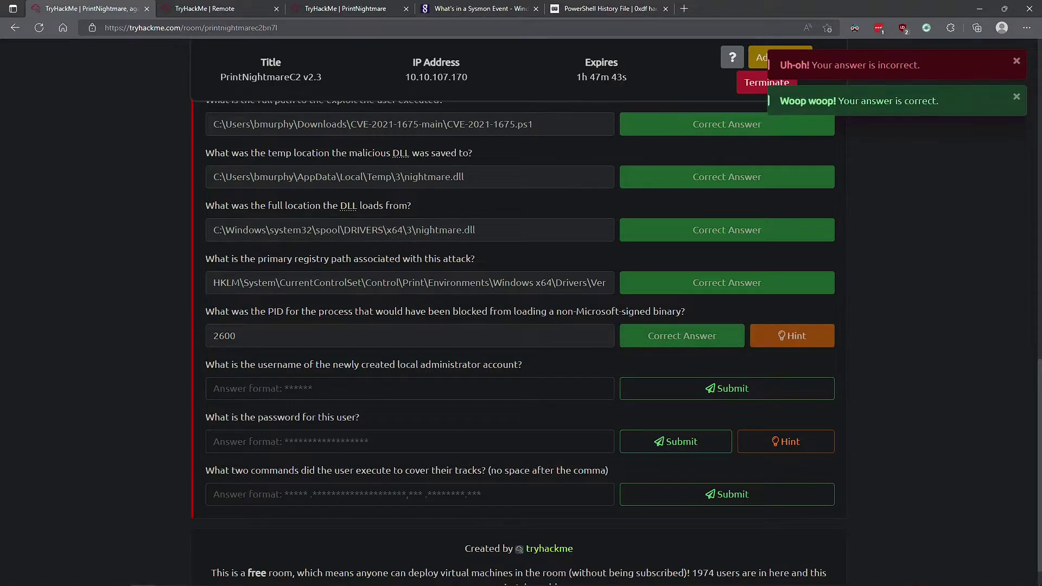
Review the hints for the PID question and the password question
click(777, 334)
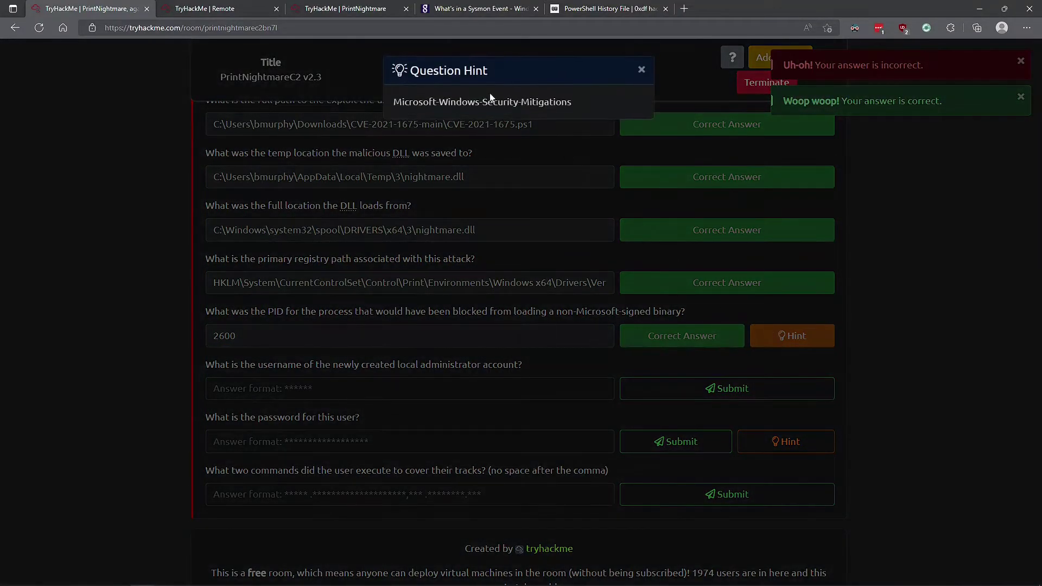
drag(392, 102, 588, 97)
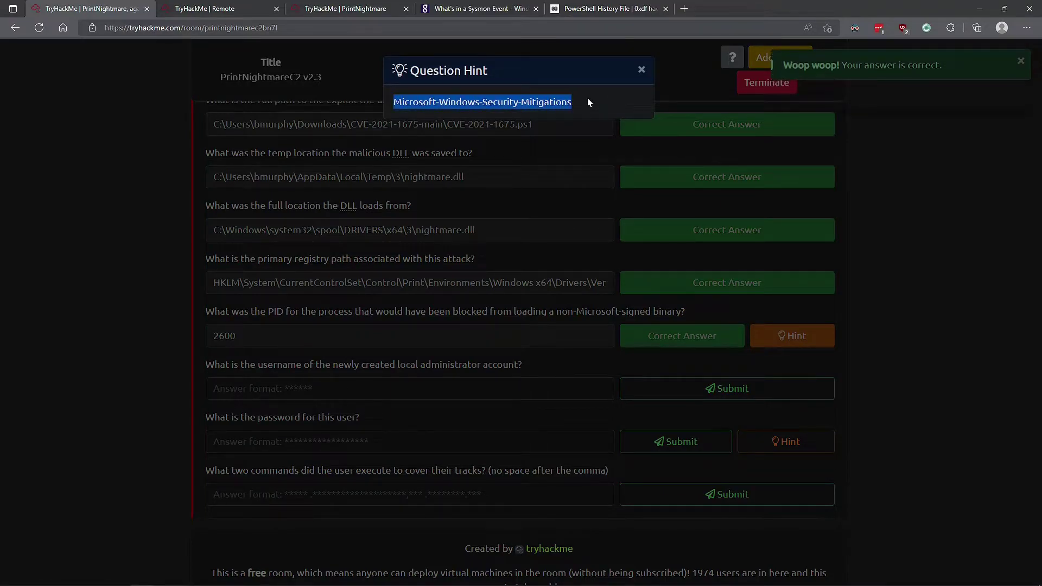
click(642, 69)
scroll(411, 331, down, 1)
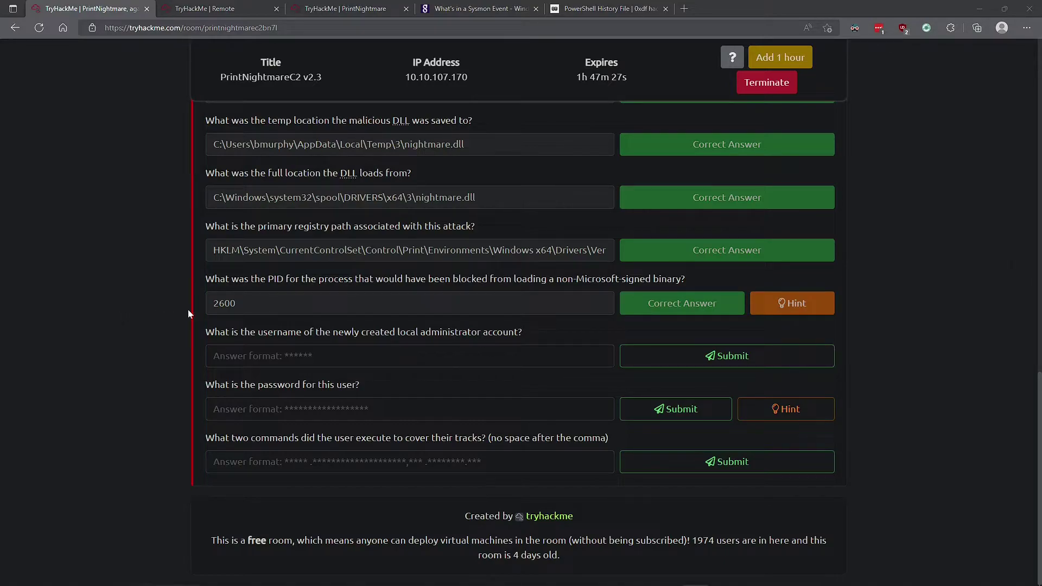
click(785, 409)
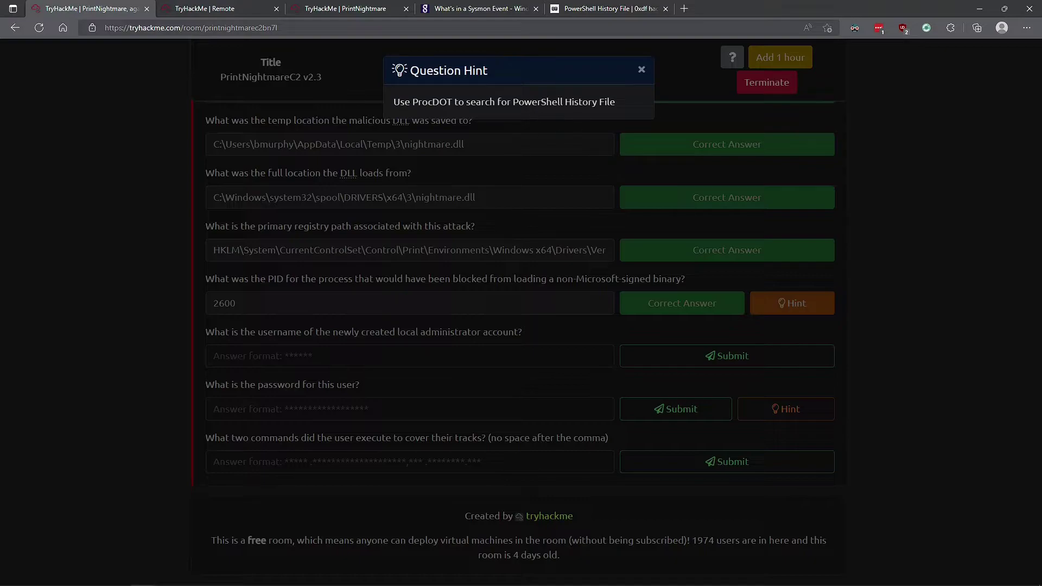
Close the room's password hint and the search box over the remote WordPad log
click(641, 70)
click(212, 7)
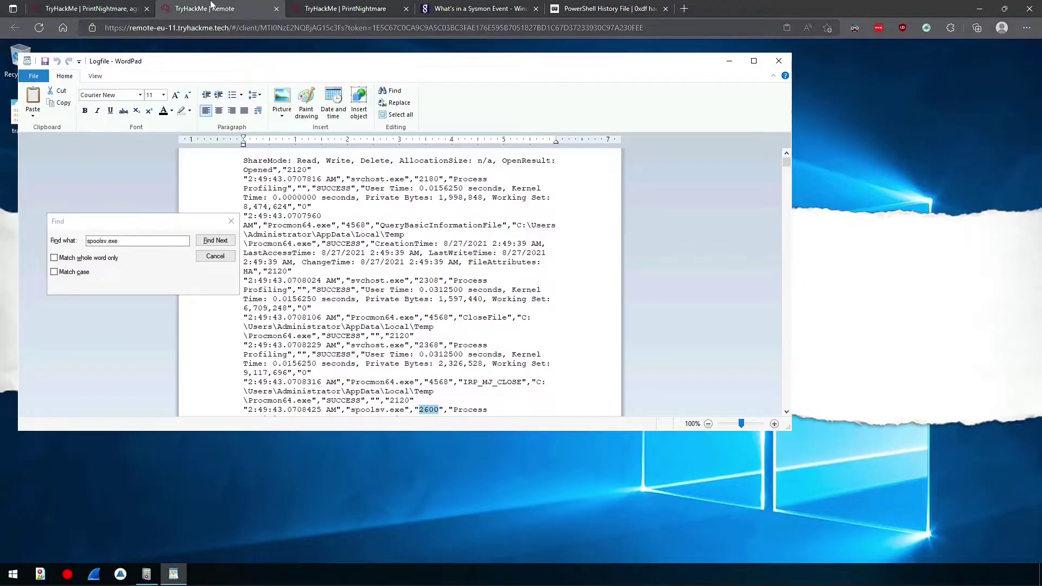
click(232, 223)
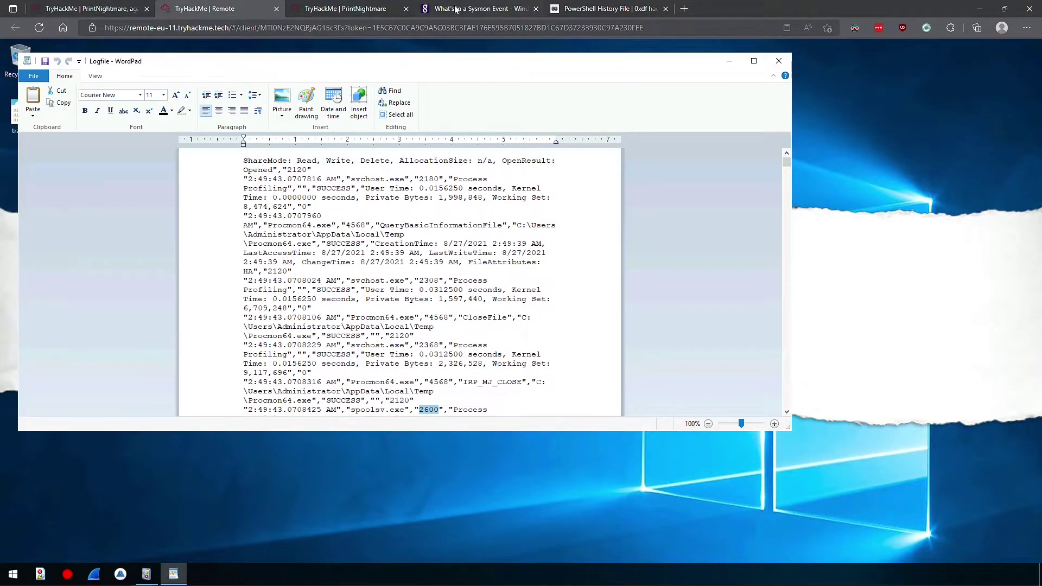
Find and select the default PSReadLine history folder path in the 0xdf PowerShell history post
click(601, 5)
scroll(497, 233, down, 3)
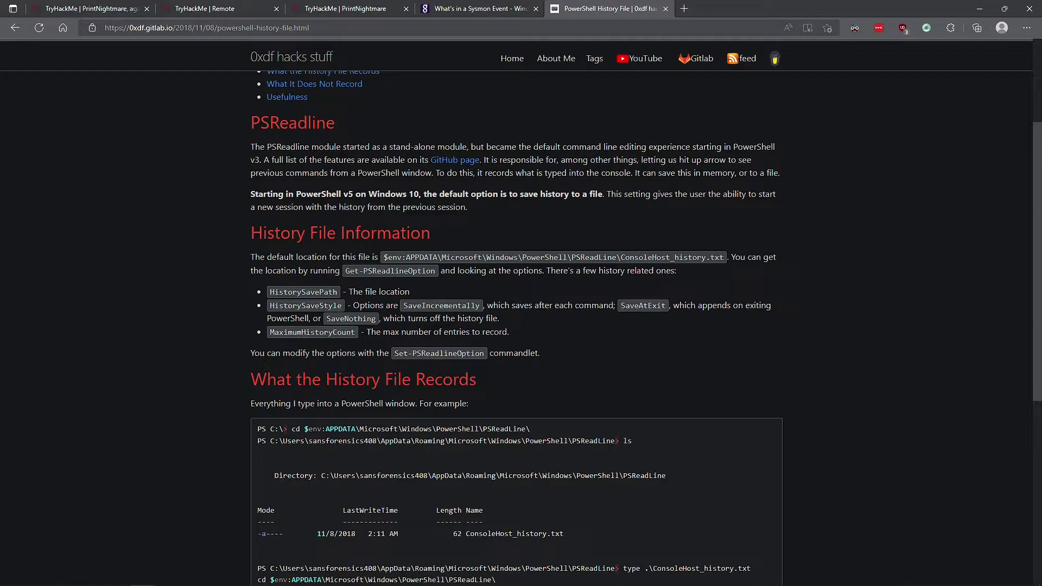
drag(620, 258, 438, 257)
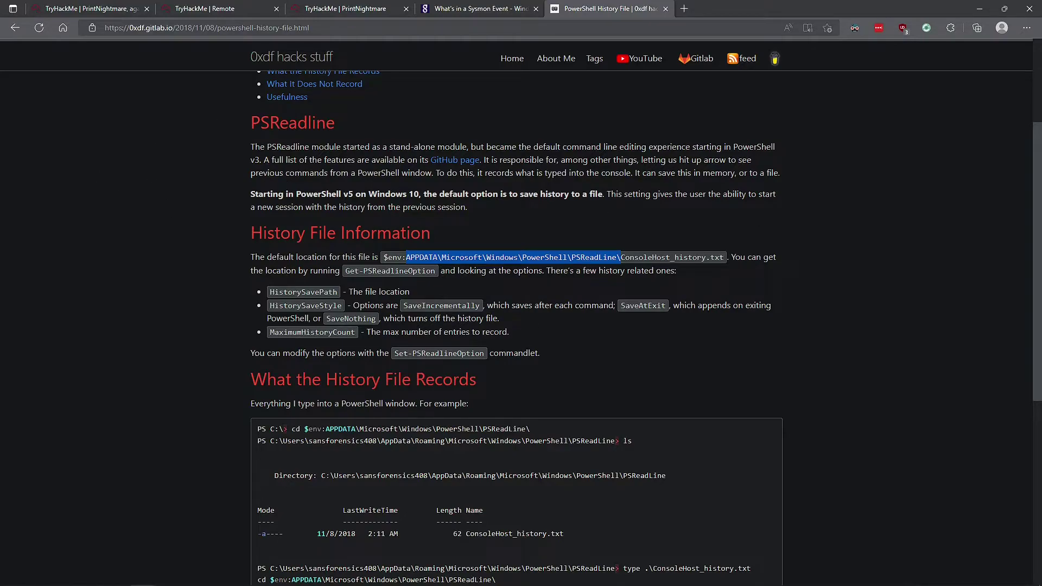
click(111, 5)
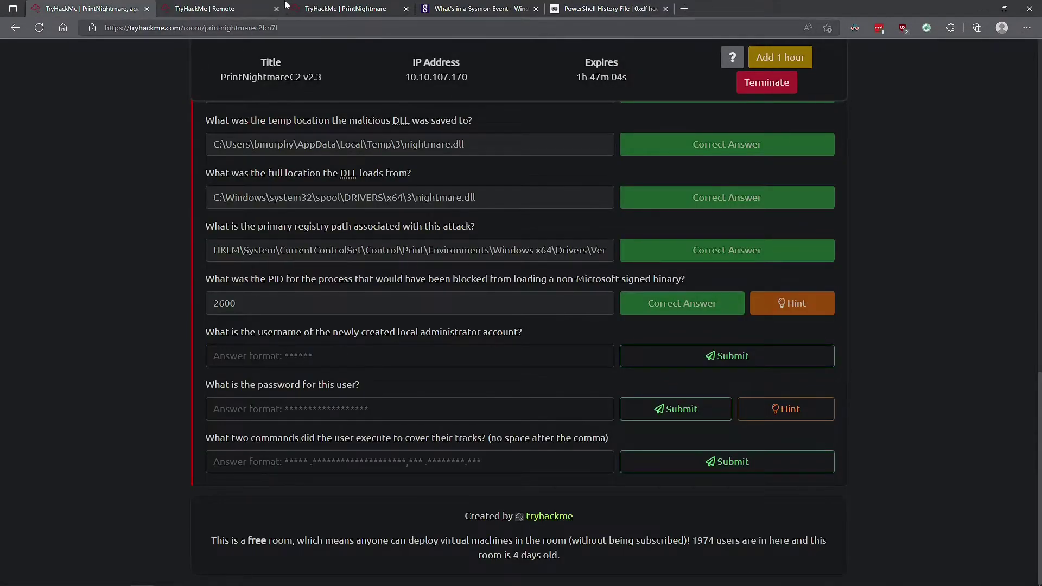
click(265, 6)
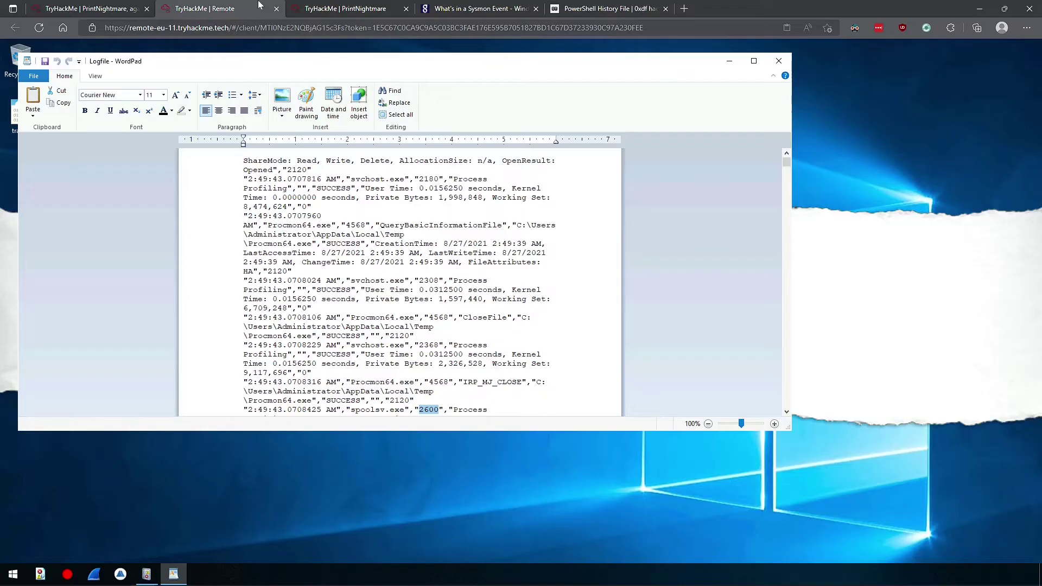
Open File Explorer and browse through C: and Users into the user's profile folder
click(13, 575)
click(13, 576)
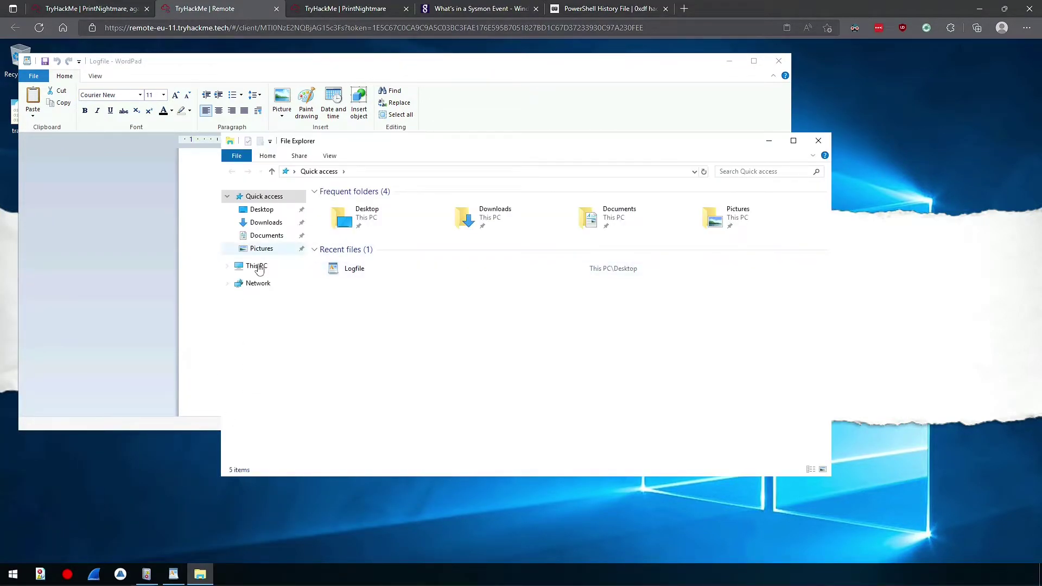
click(256, 266)
double_click(358, 319)
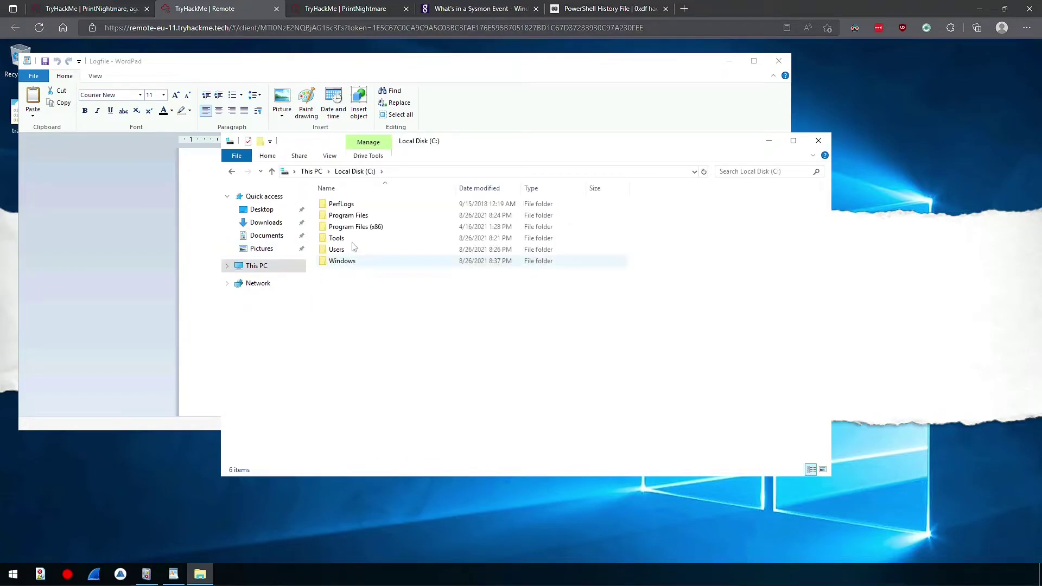
double_click(350, 253)
double_click(353, 215)
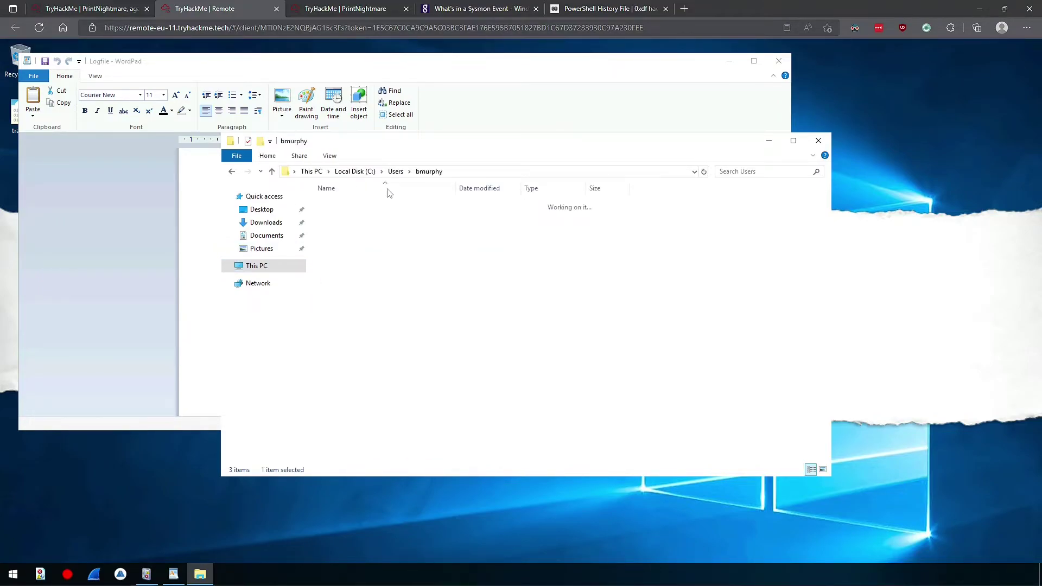
Append the %APPDATA% PSReadLine path to the address bar; Windows can't find it, so dismiss the error
click(478, 173)
click(454, 172)
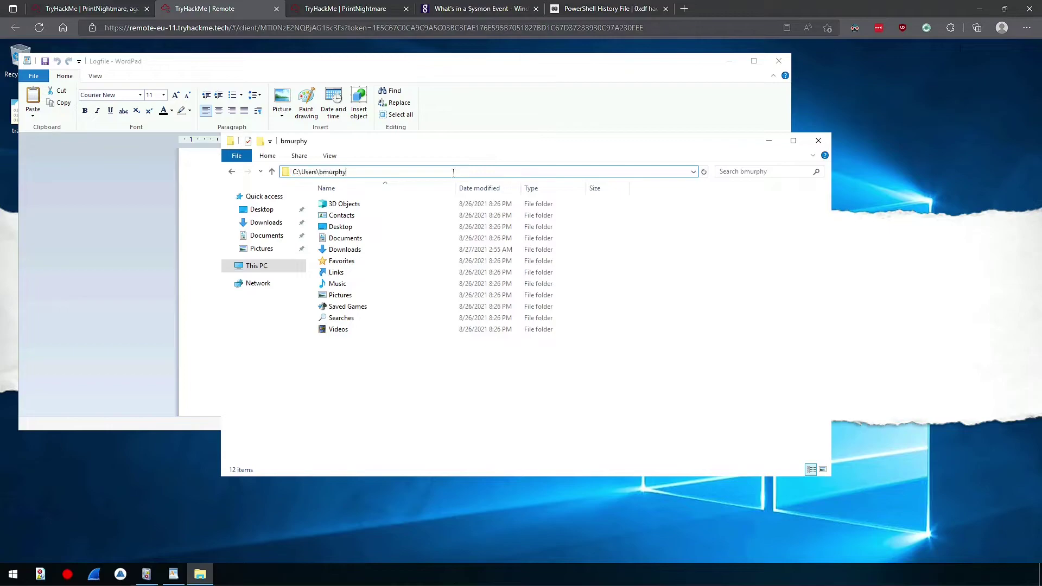
text(\)
text(APPDATA\Microsoft\Windows\PowerShell\PSReadLine\)
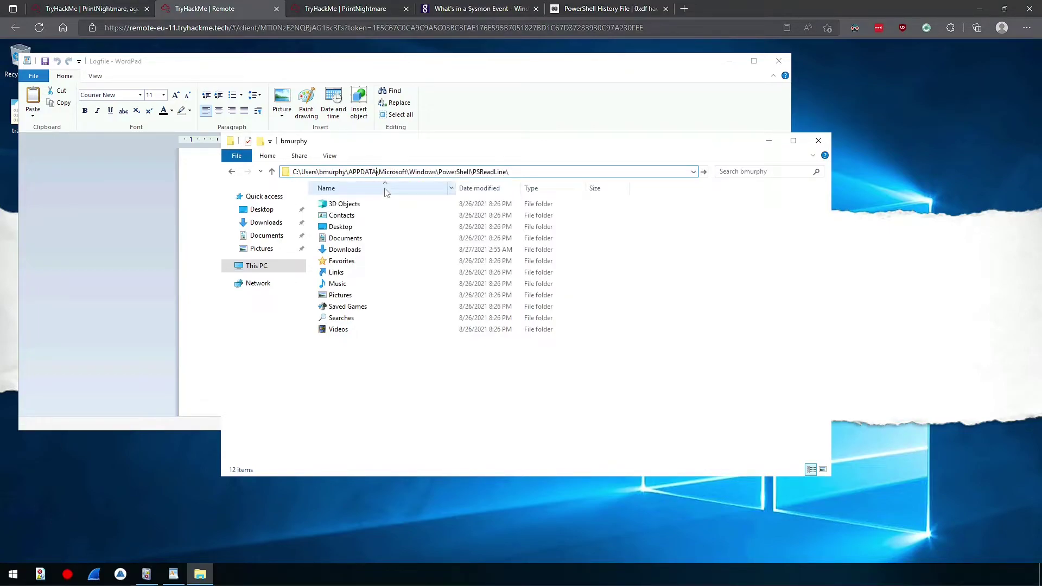
text(%)
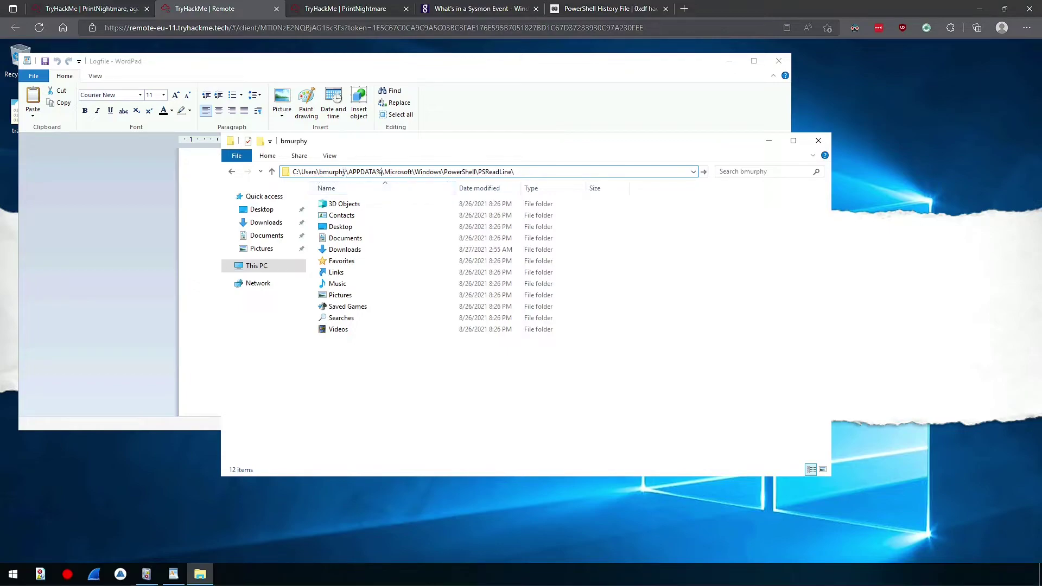
text(%)
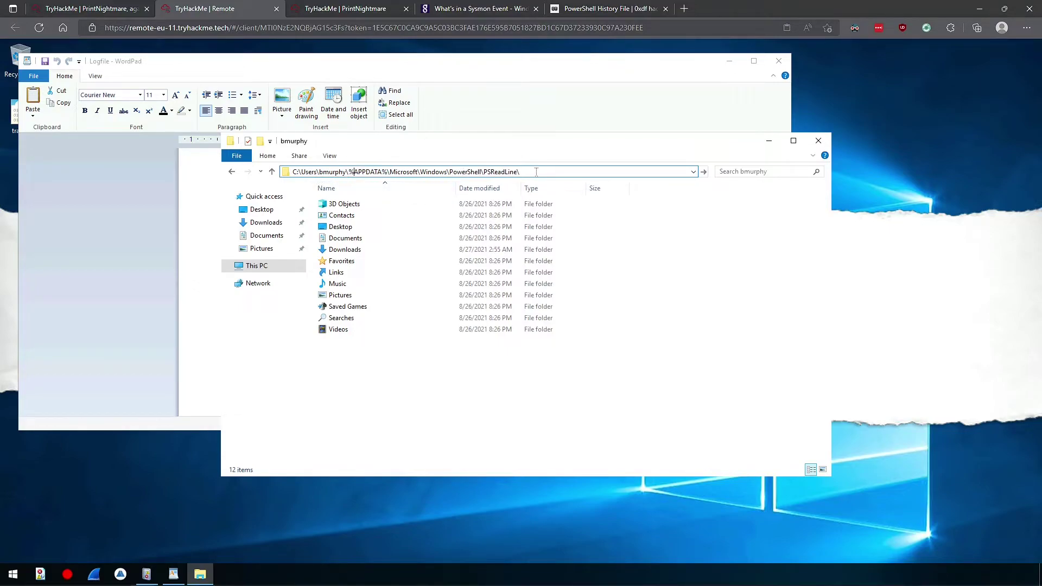
key(ctrl+a)
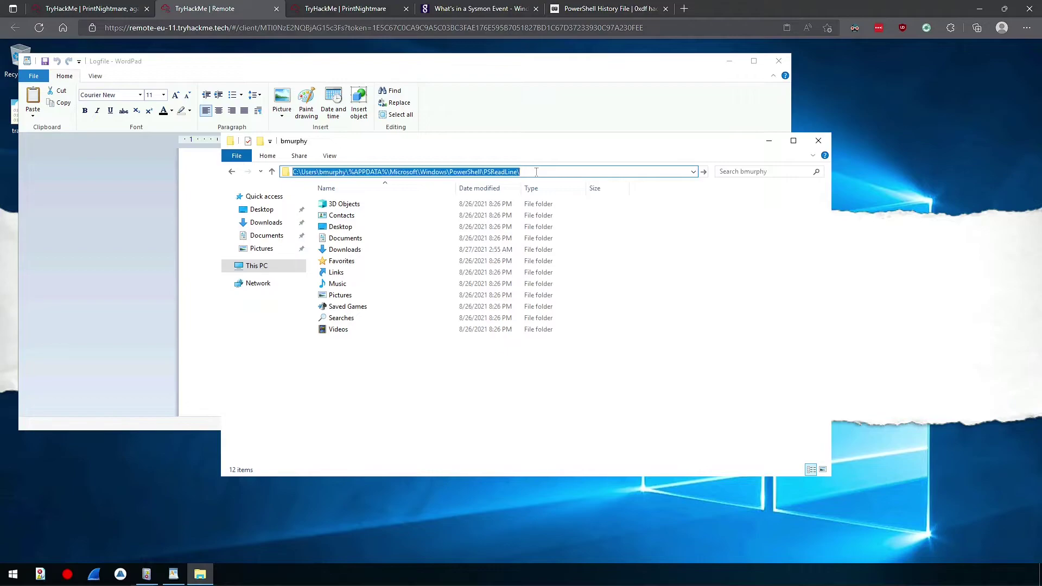
key(Return)
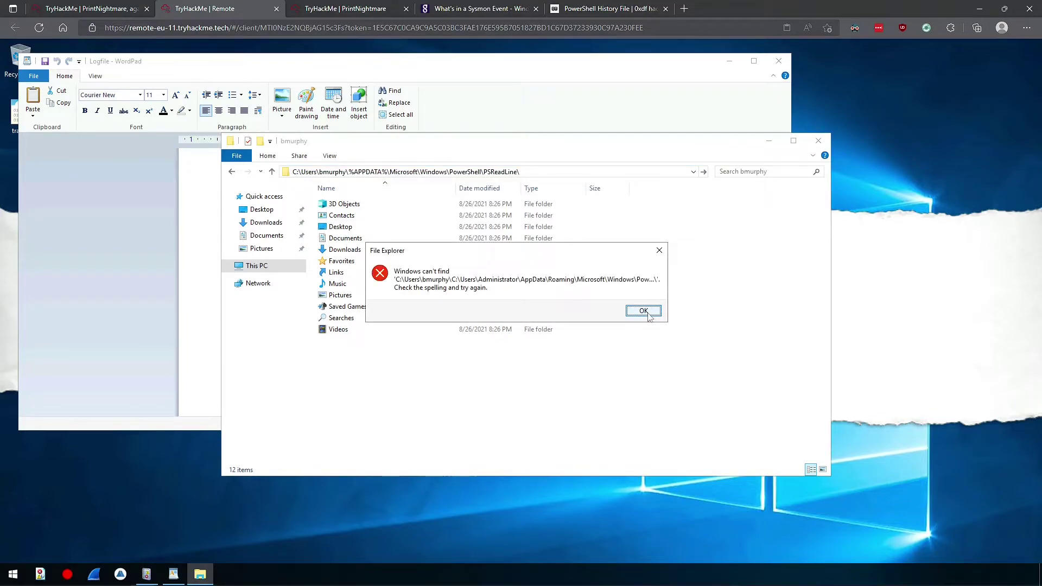
click(643, 311)
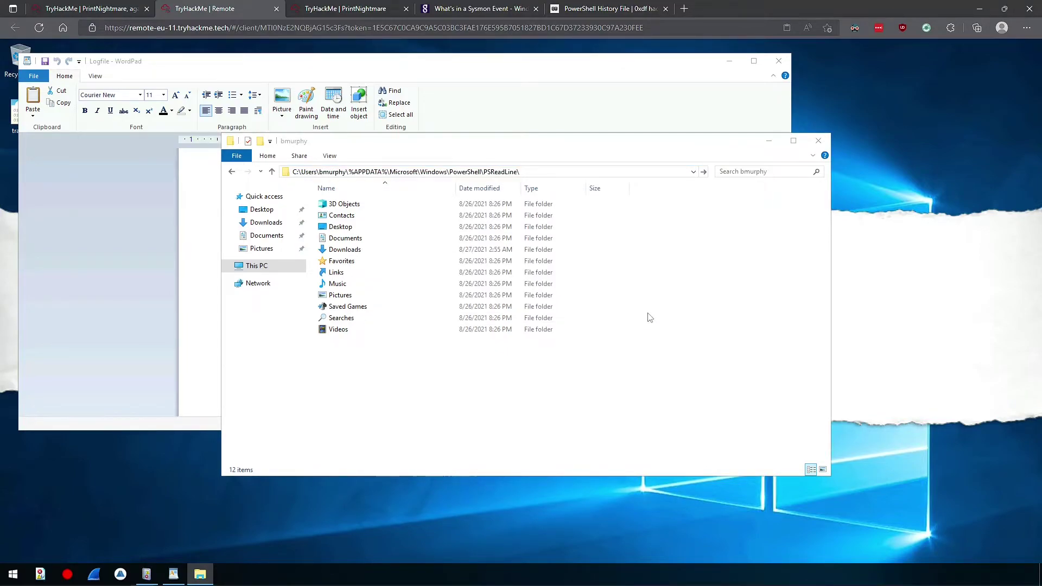
click(403, 173)
Return via This PC, Local Disk (C:) and Users to the home folder; appending %APPDATA% fails again
click(269, 266)
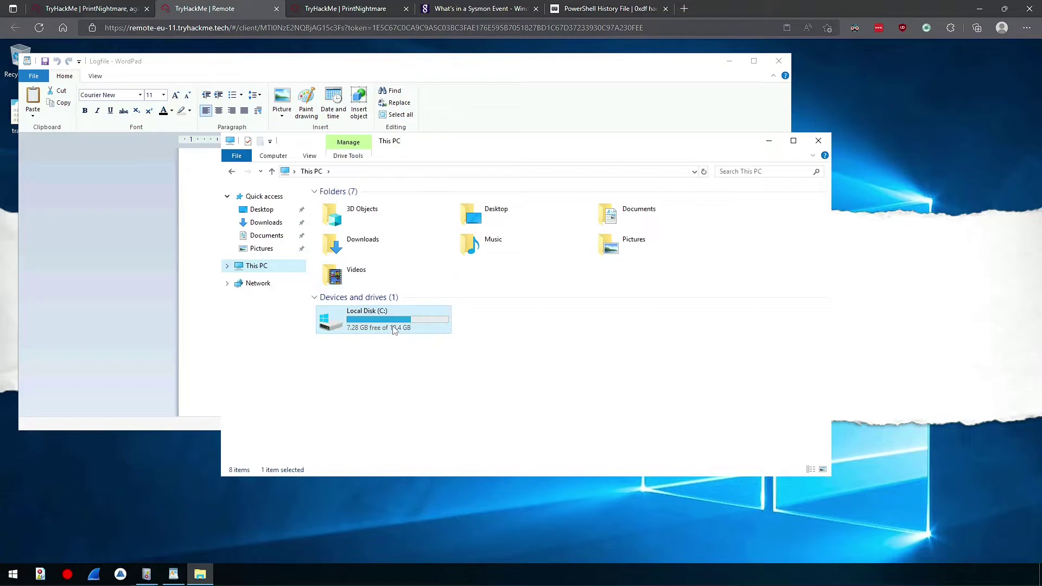
key(Return)
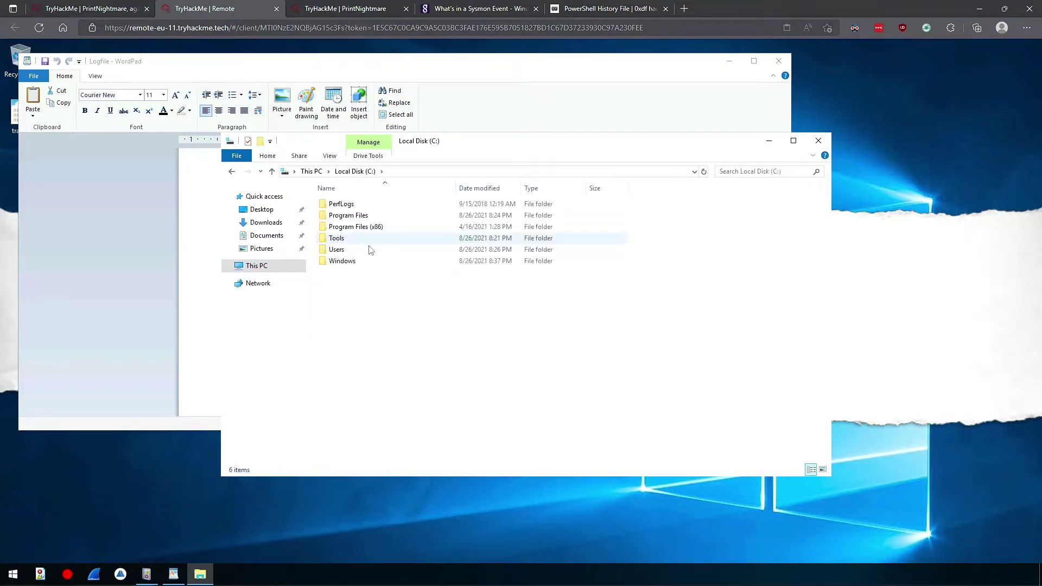
double_click(362, 250)
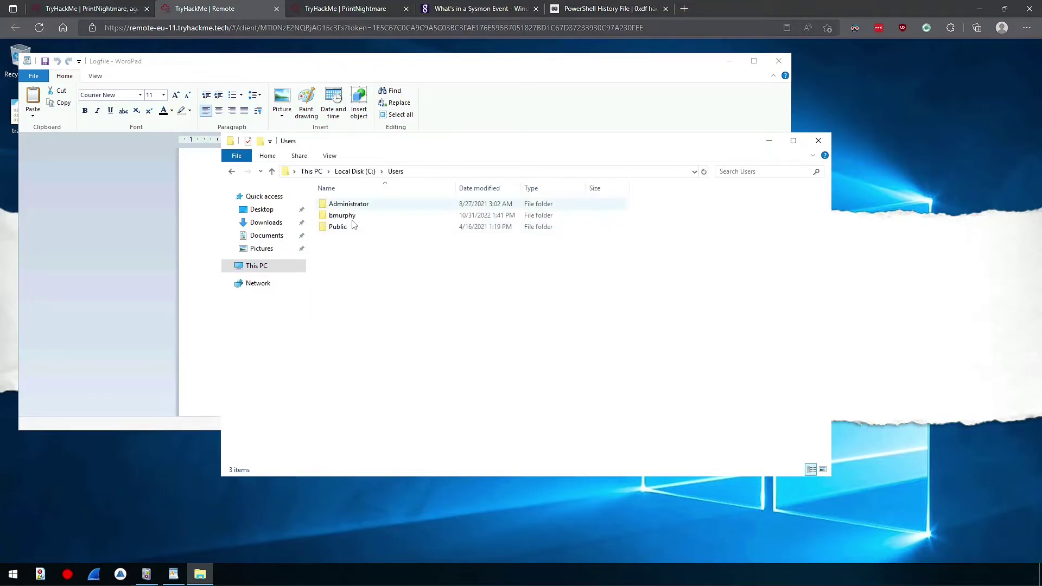
click(354, 218)
double_click(353, 220)
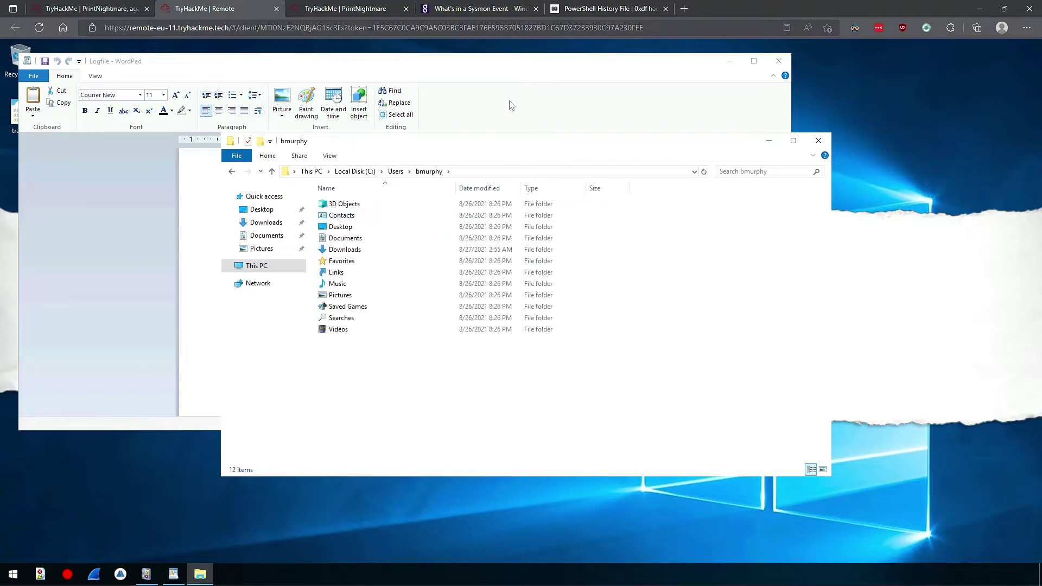
click(468, 172)
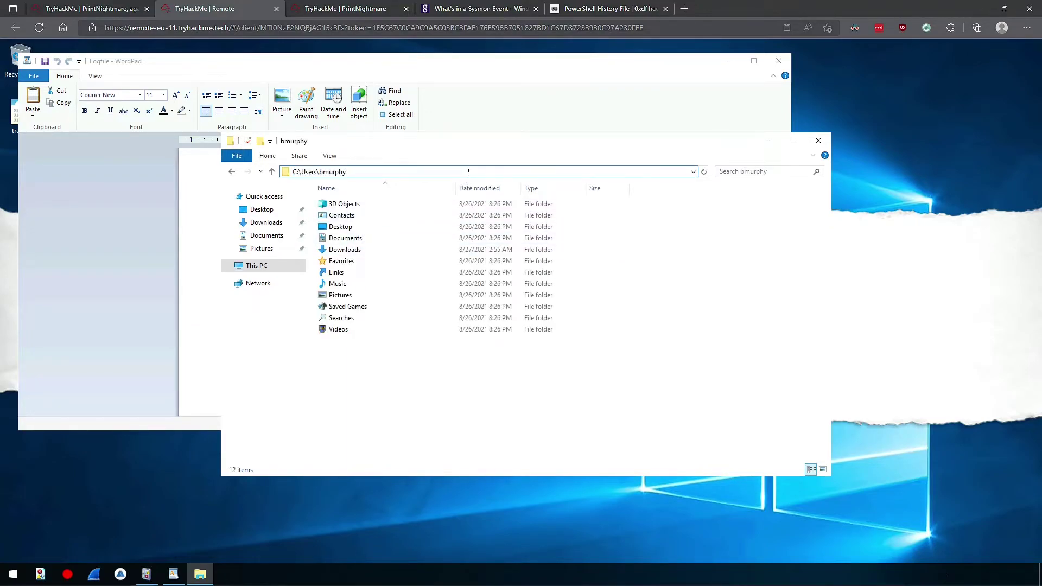
text(\%APPDATA%)
key(Return)
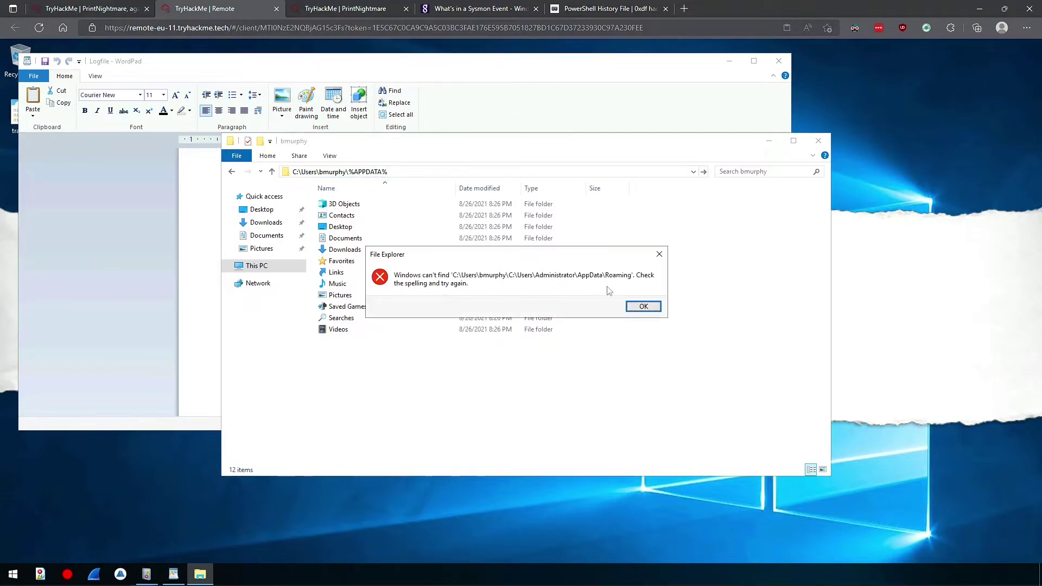
click(643, 306)
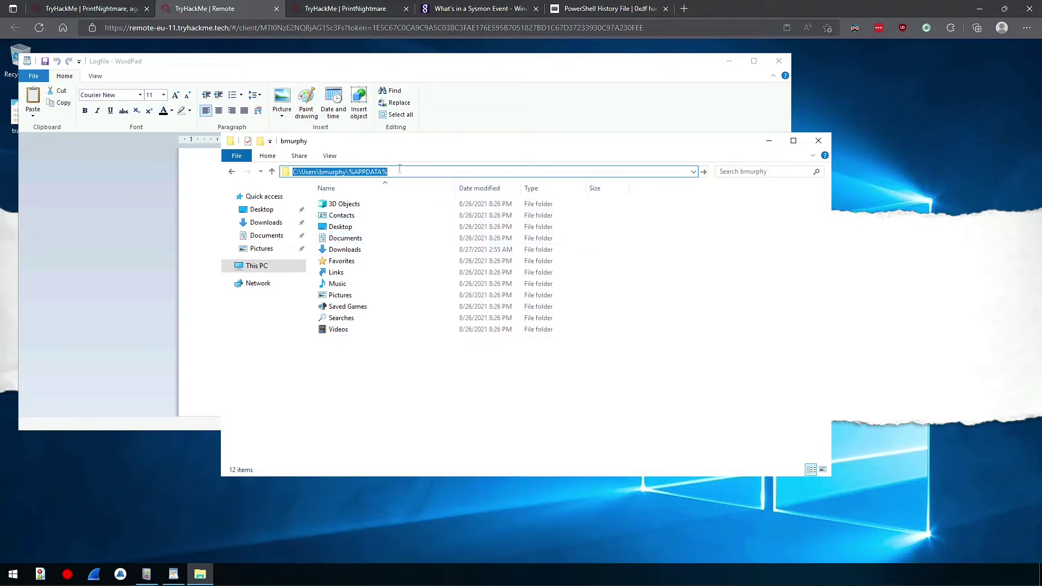
Set the Hidden attribute on the user's home folder, applied to this folder only
right_click(653, 361)
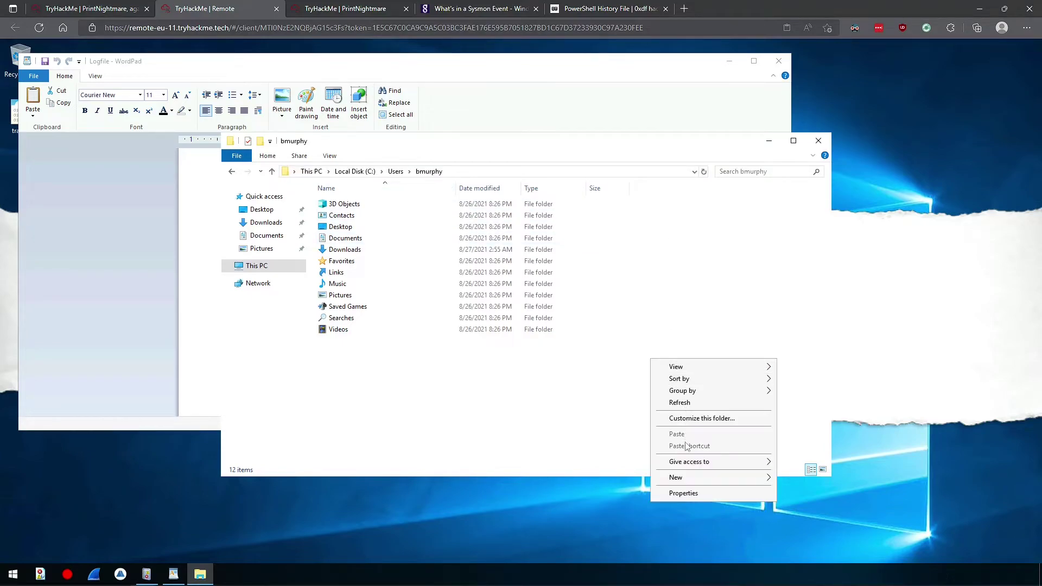
mouse_move(704, 371)
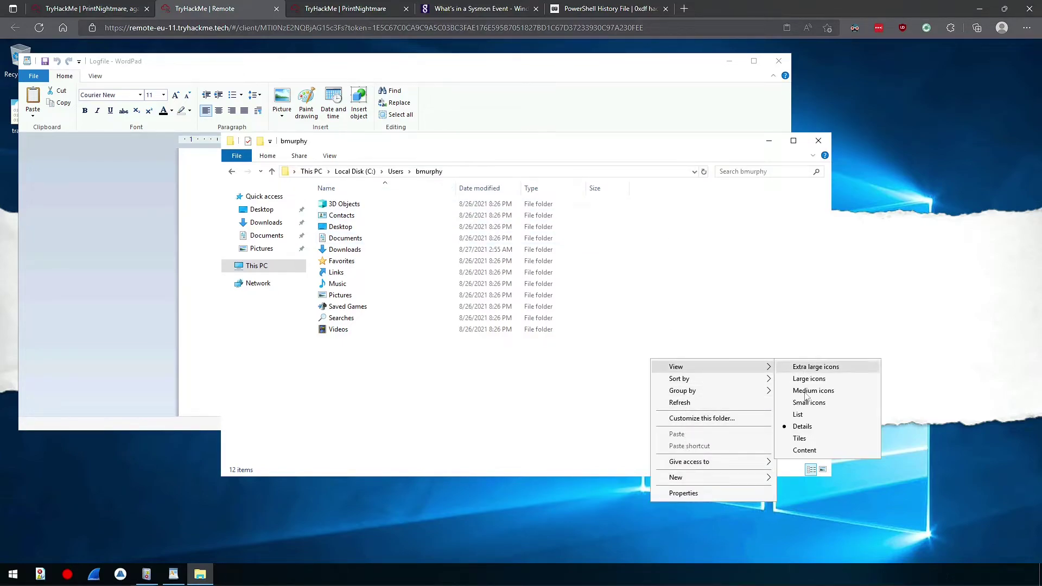
click(715, 493)
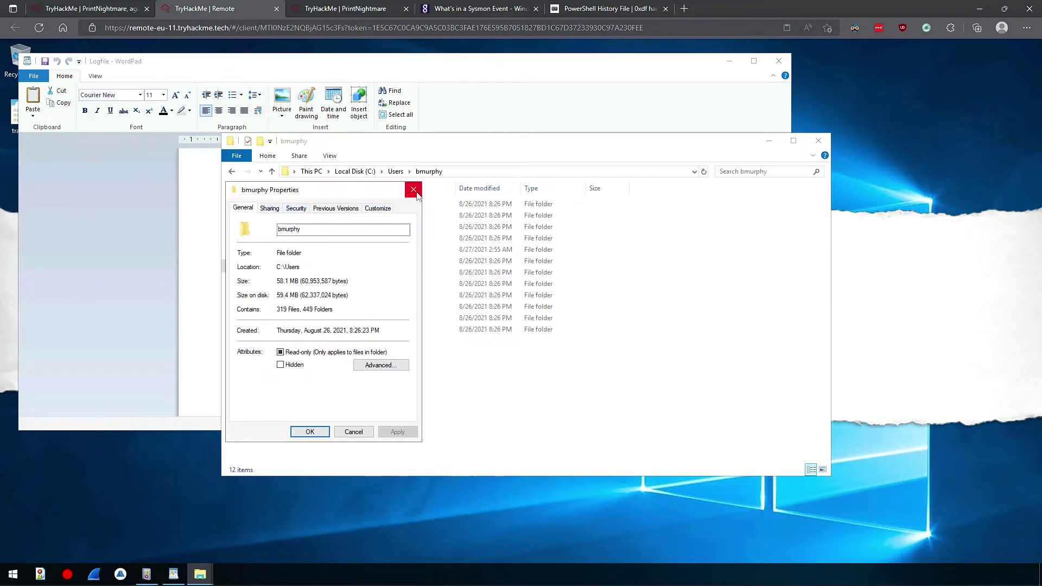
click(288, 365)
click(396, 432)
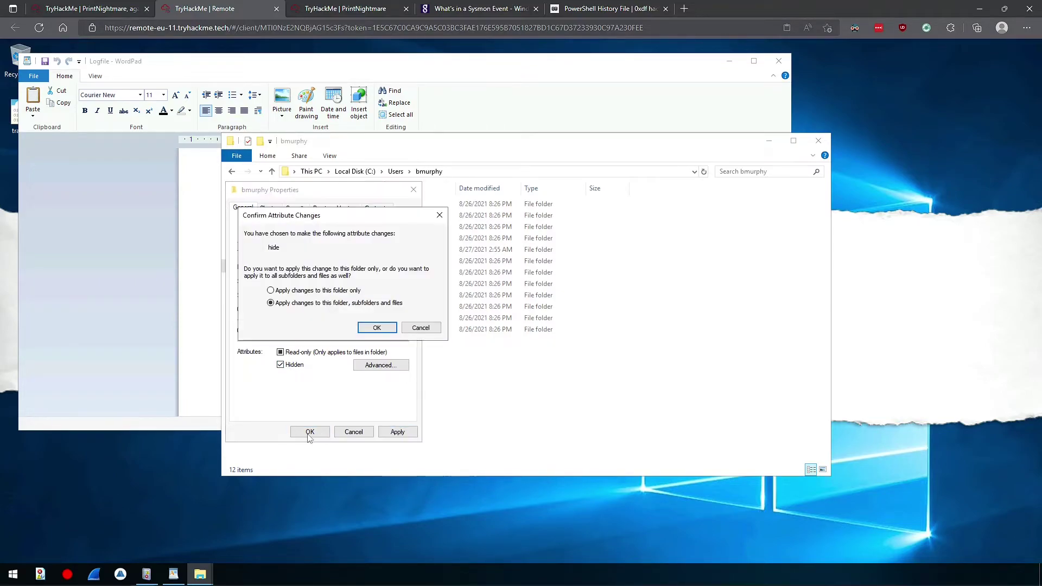
click(342, 291)
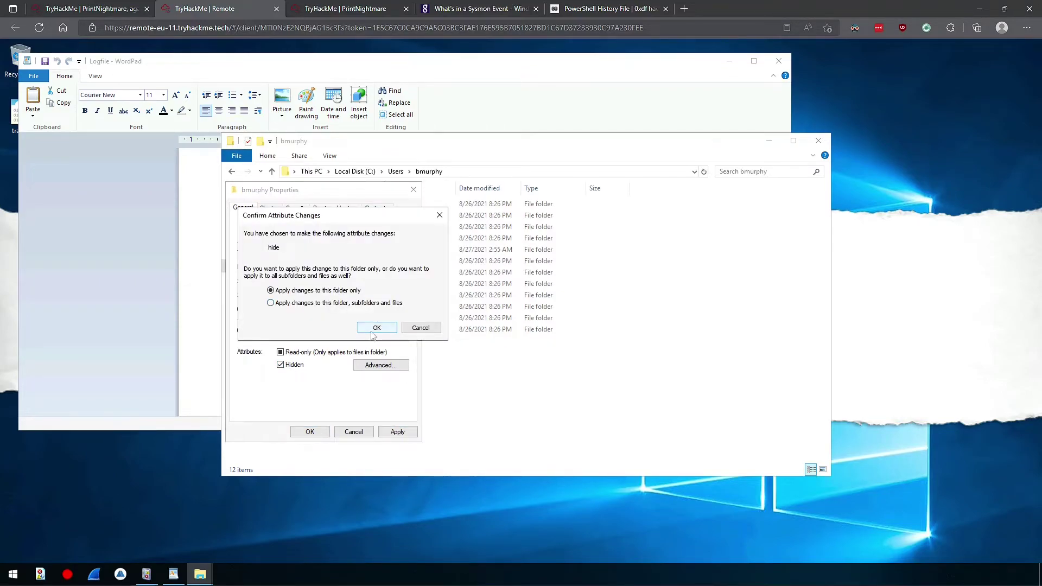
click(373, 331)
click(310, 432)
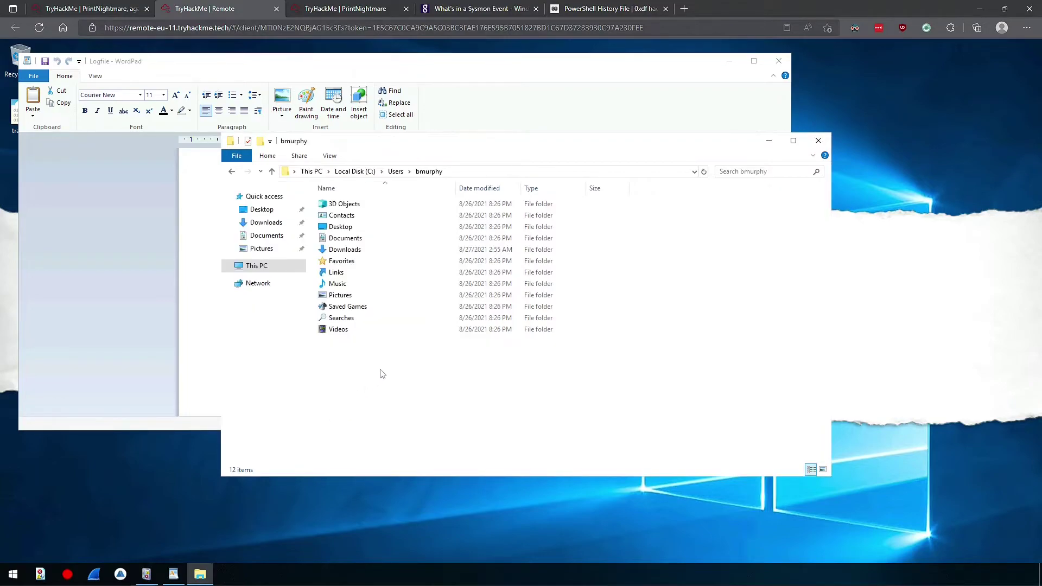
Turn on Hidden items in the View options and open the AppData folder
click(331, 156)
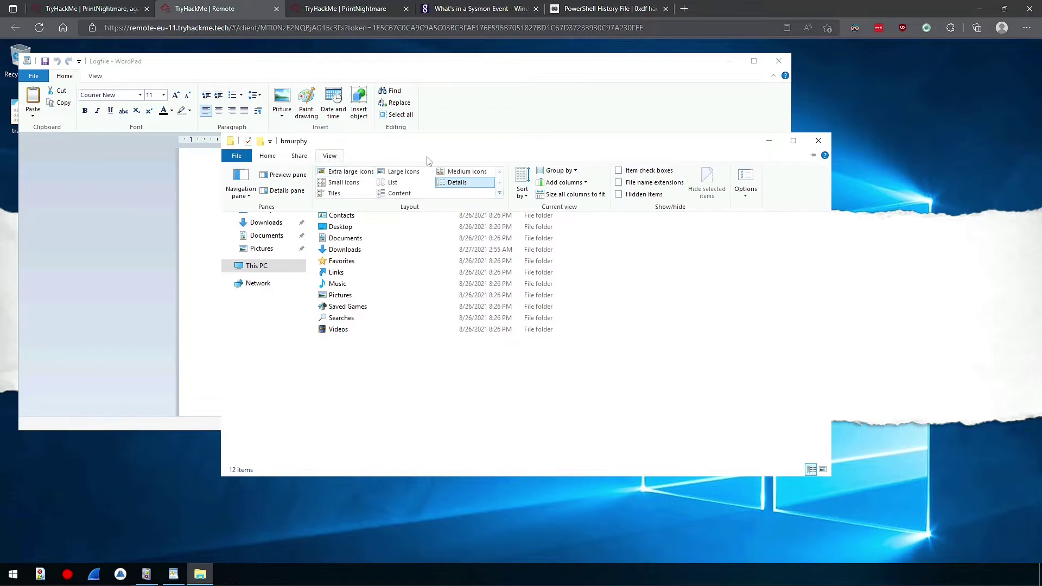
click(619, 195)
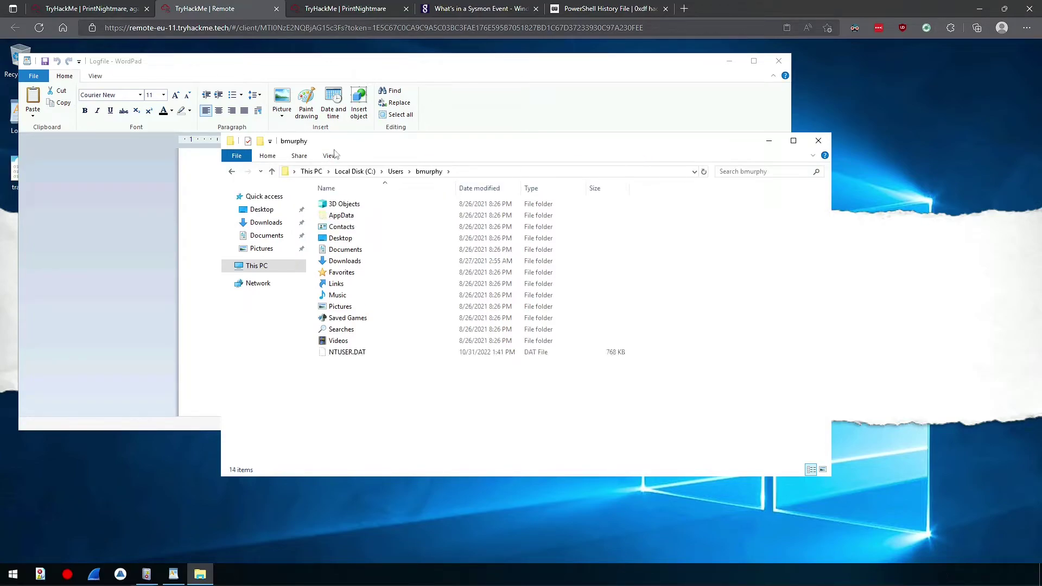
click(343, 218)
double_click(344, 219)
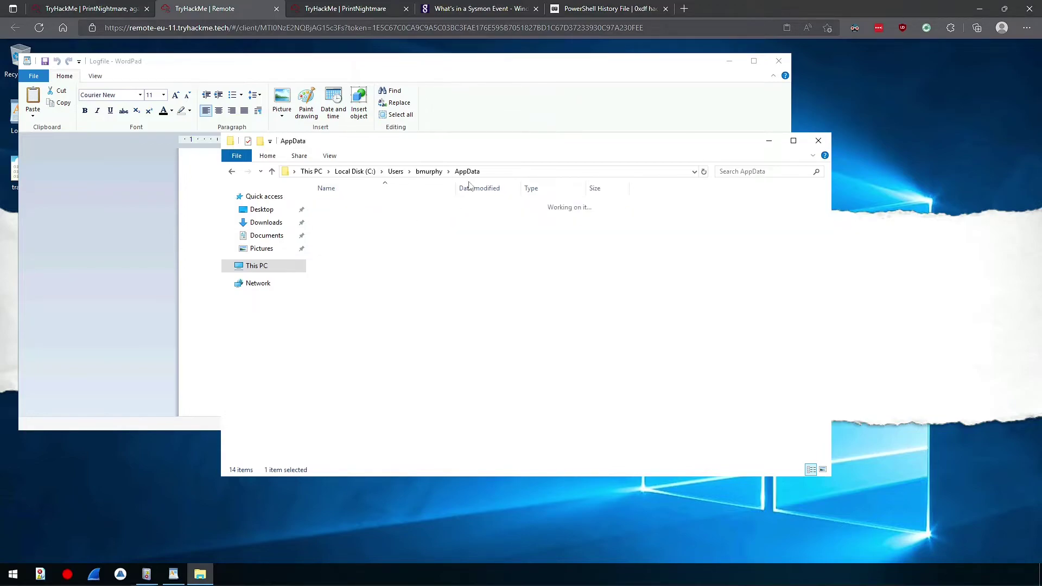
Recheck the blog's history path, then try AppData\Microsoft in the address bar, which isn't found
click(619, 6)
click(533, 269)
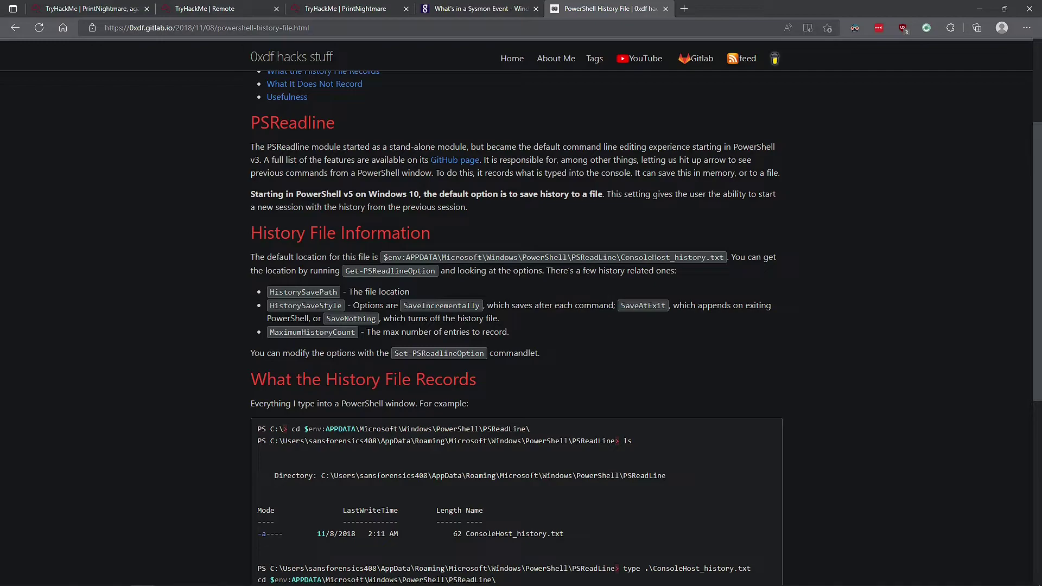
click(214, 9)
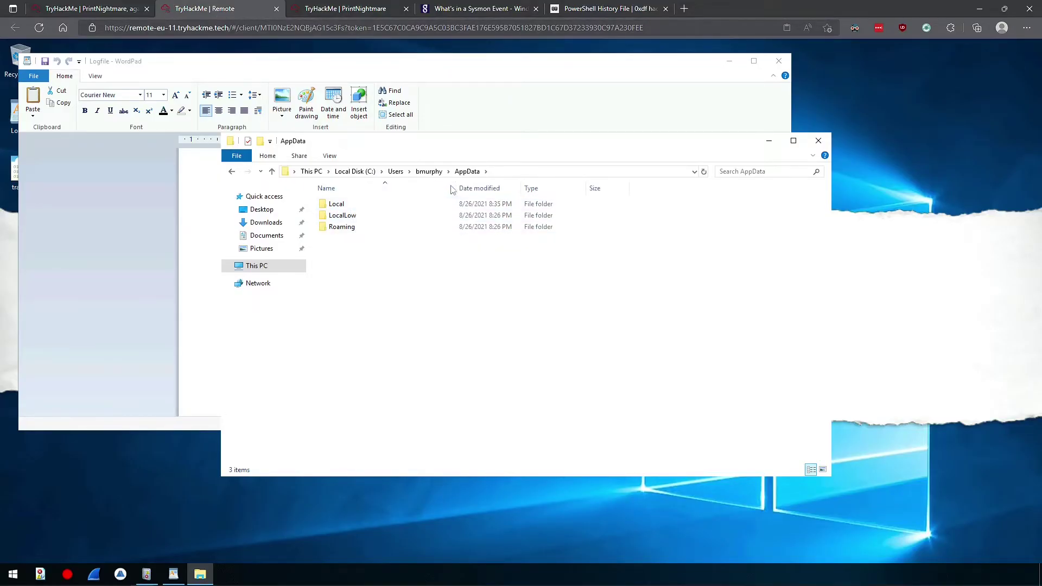
click(604, 11)
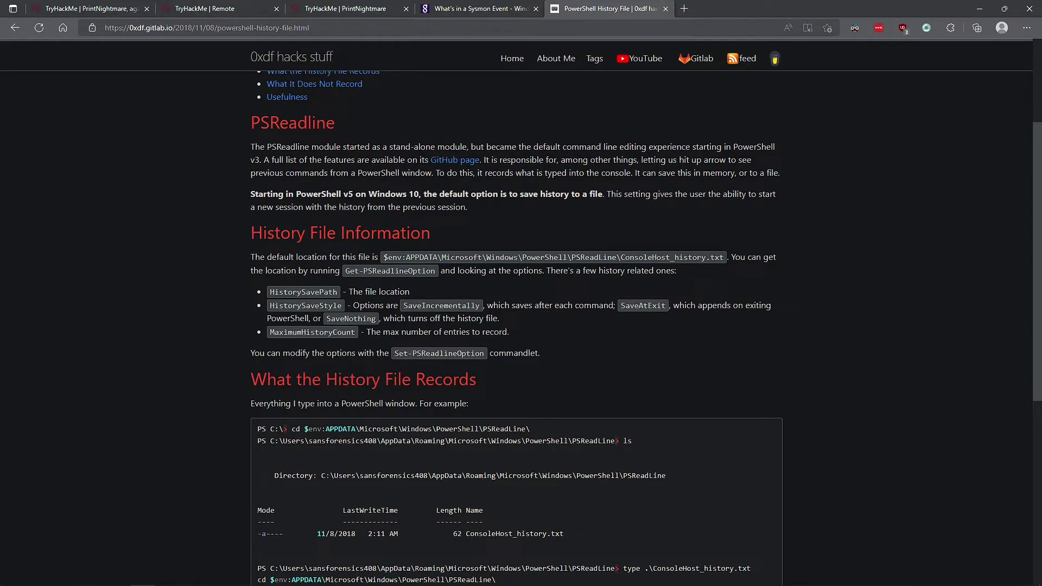
click(253, 7)
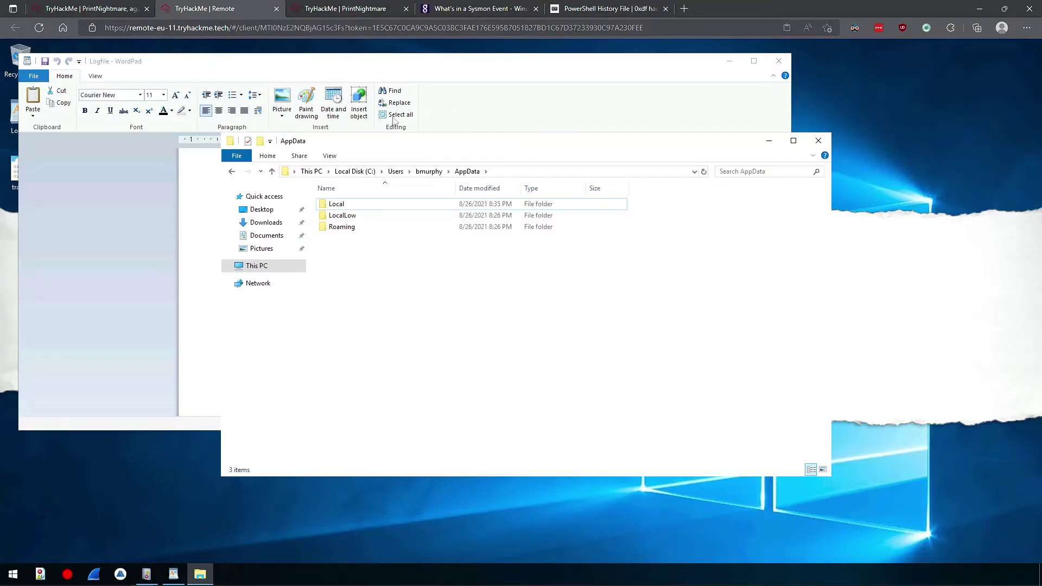
click(510, 174)
click(511, 173)
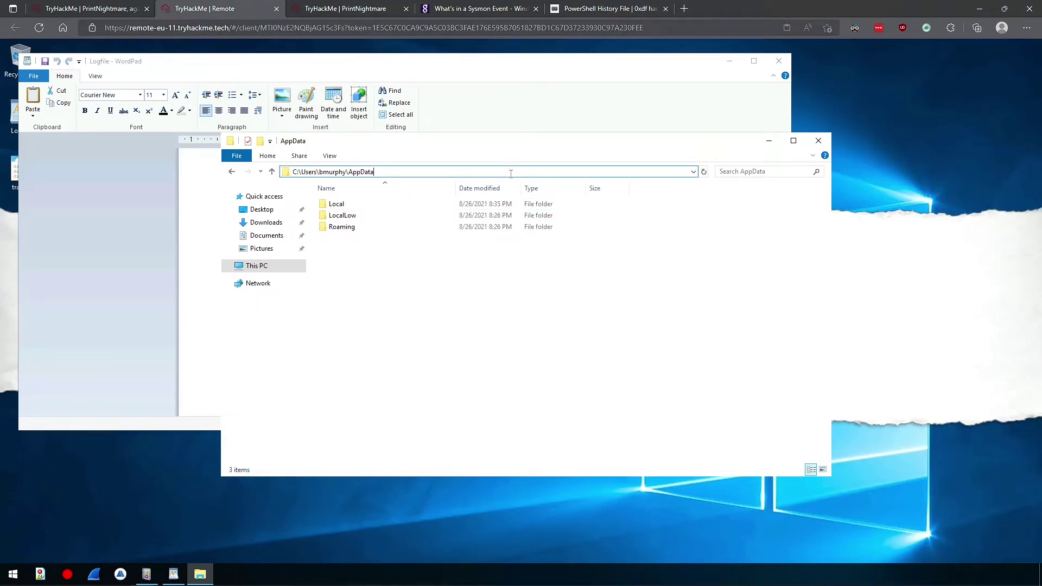
text(\Microsoft)
key(Return)
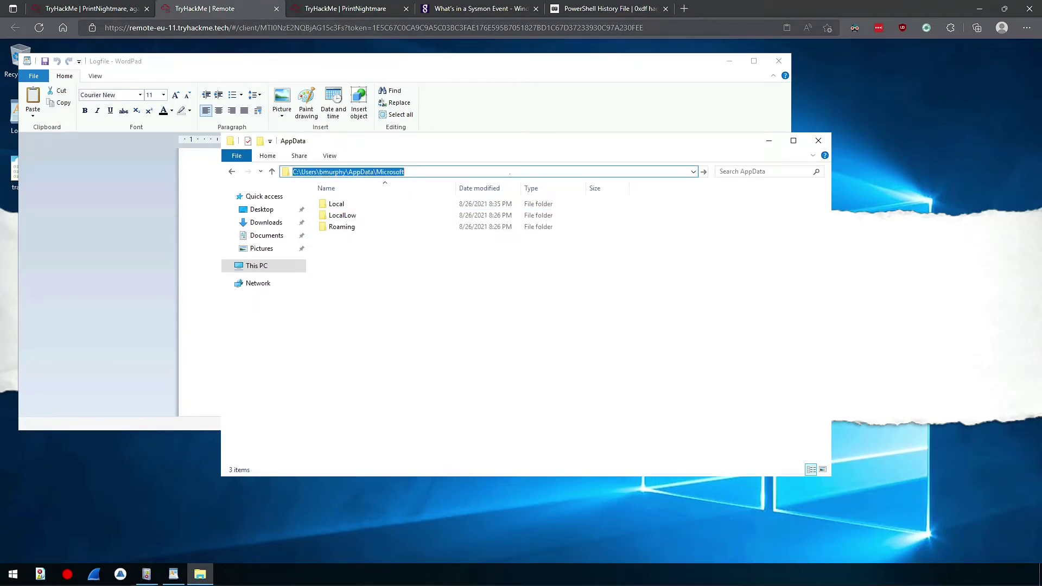
key(Return)
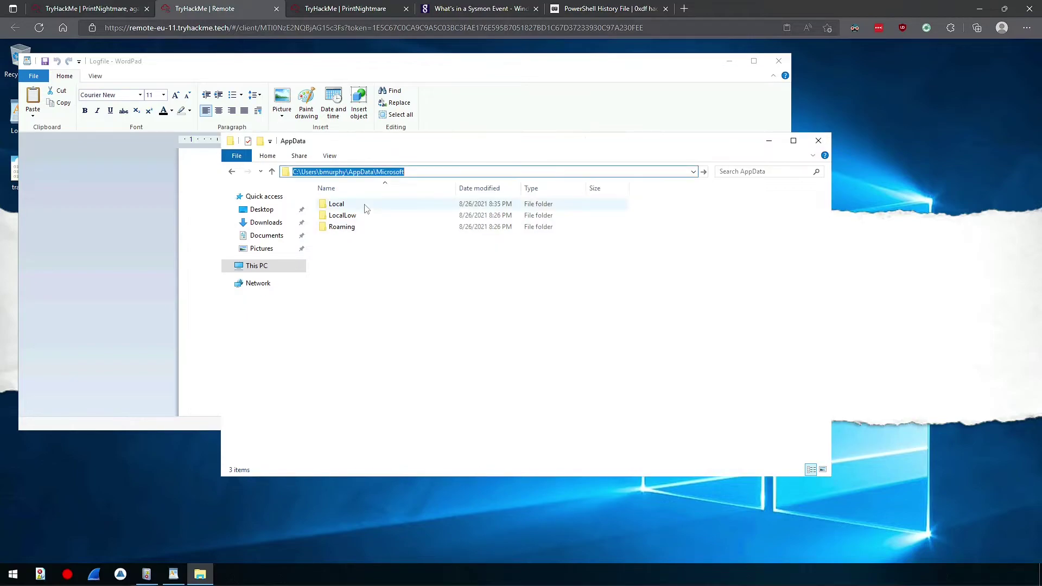
Open AppData\Local\Microsoft\Windows\PowerShell, comparing against the blog's history path along the way
double_click(362, 205)
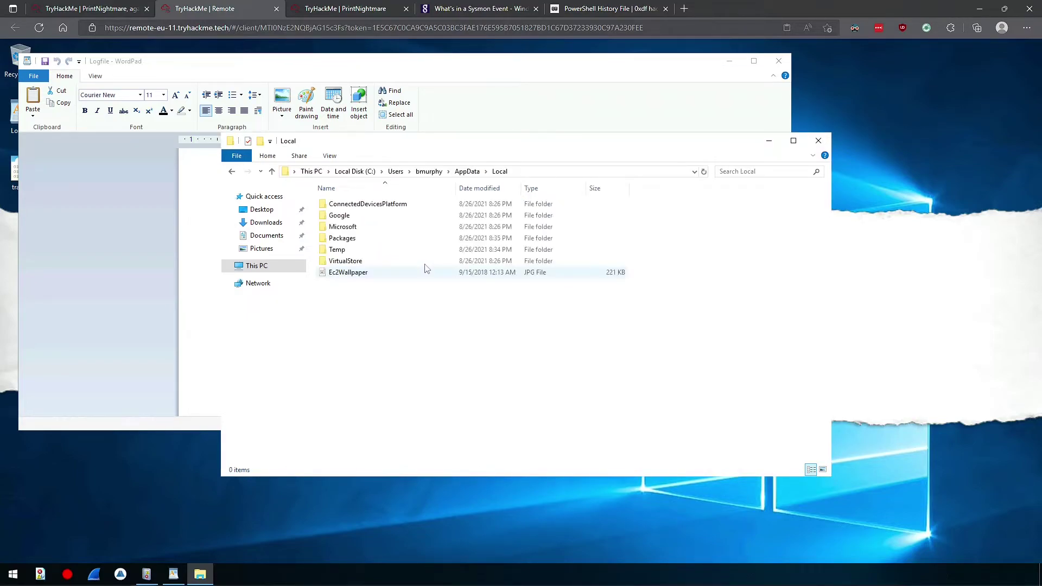
click(363, 231)
double_click(383, 228)
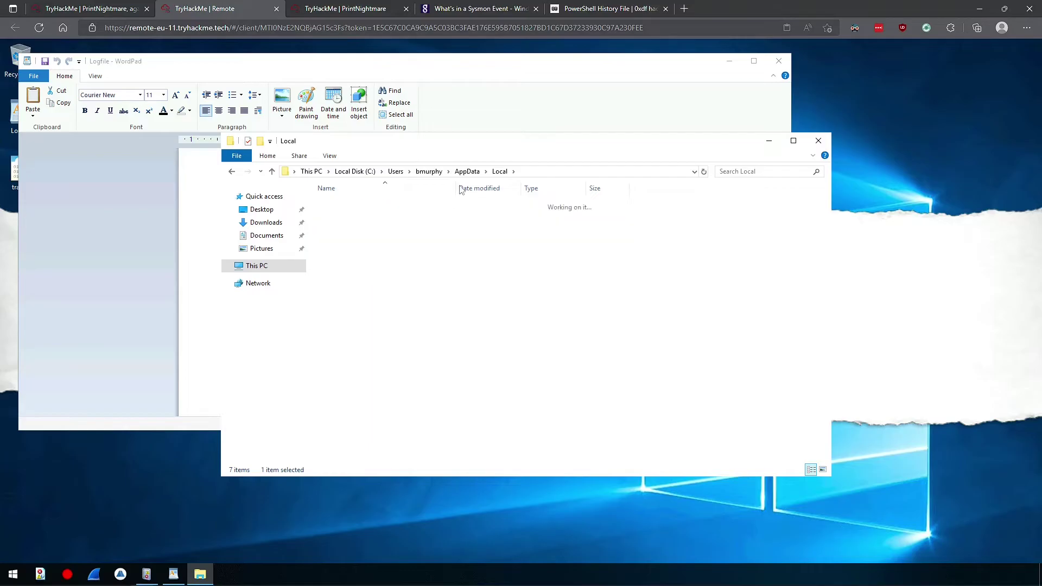
click(591, 7)
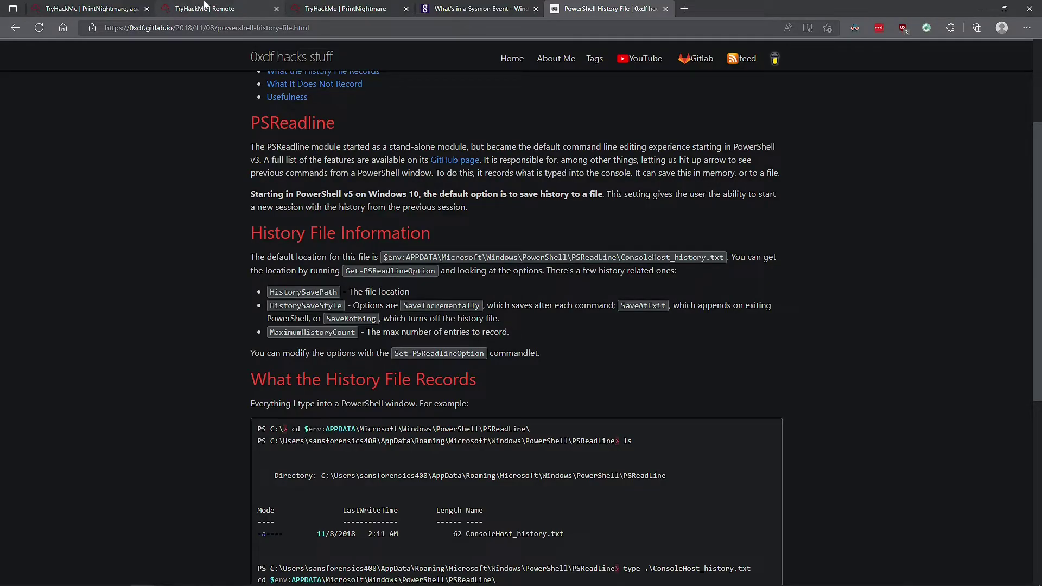
click(205, 4)
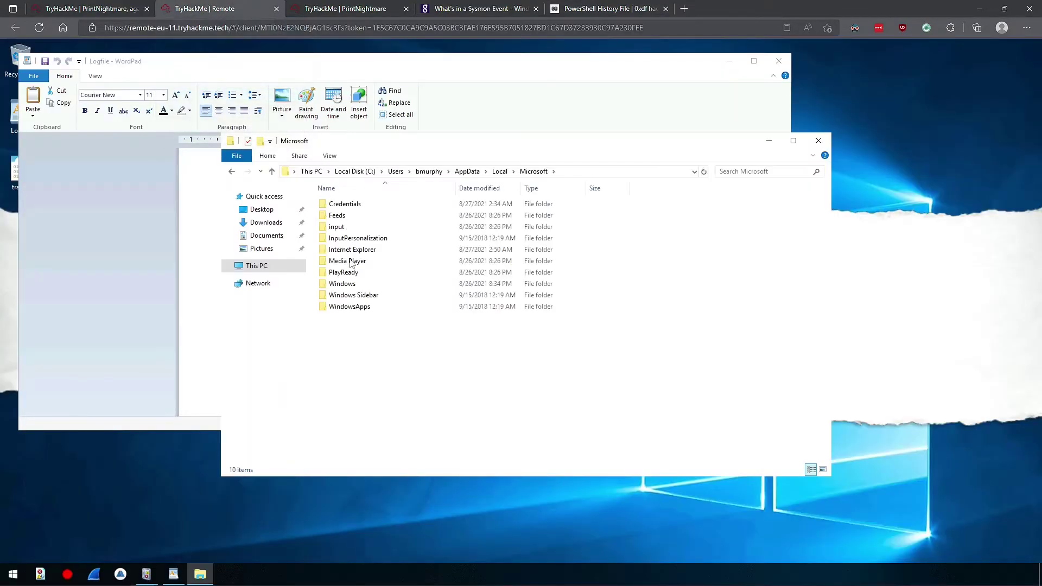
click(350, 285)
double_click(351, 285)
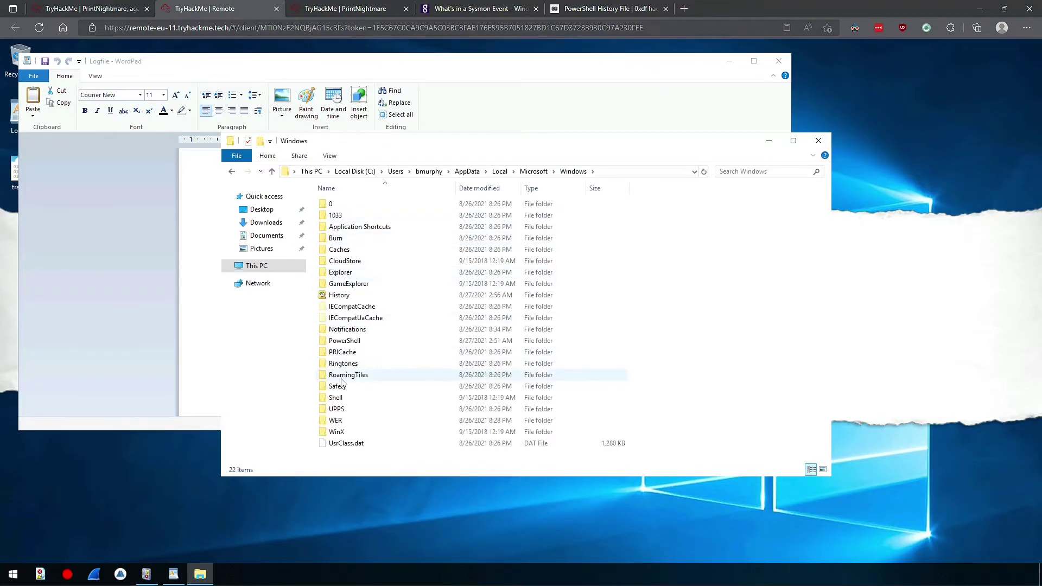
double_click(345, 341)
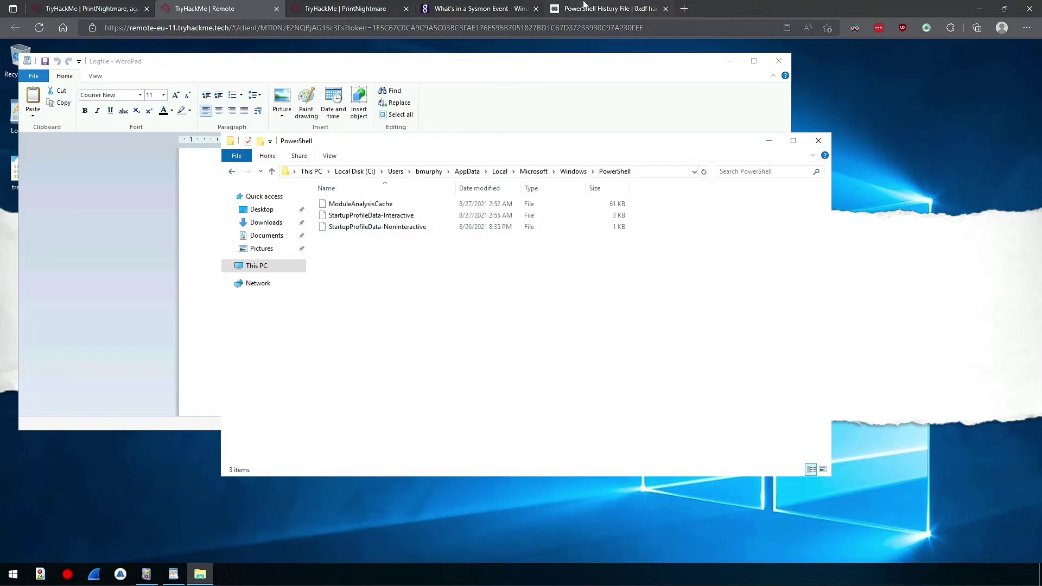
click(585, 6)
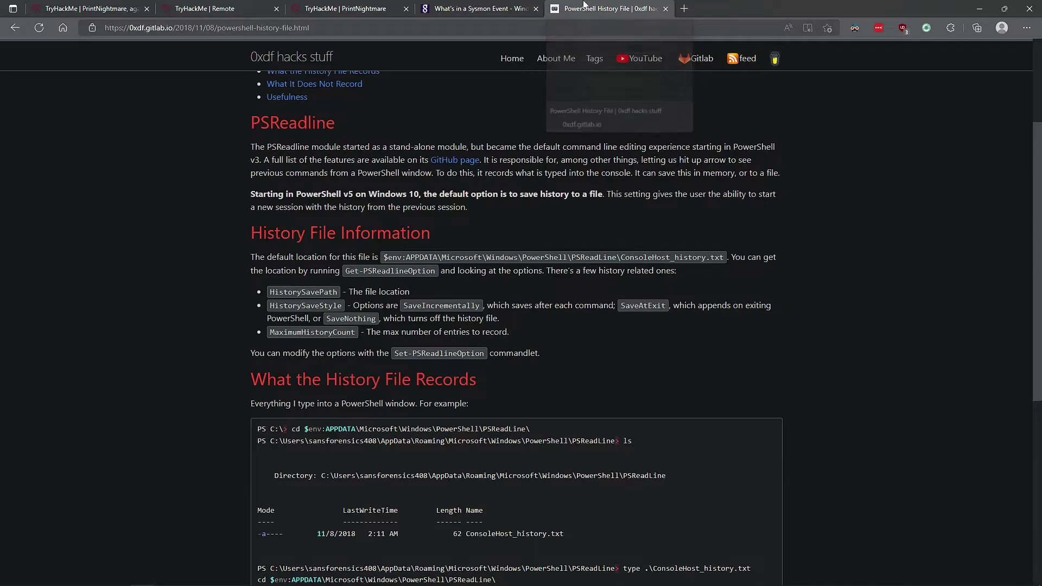
click(220, 7)
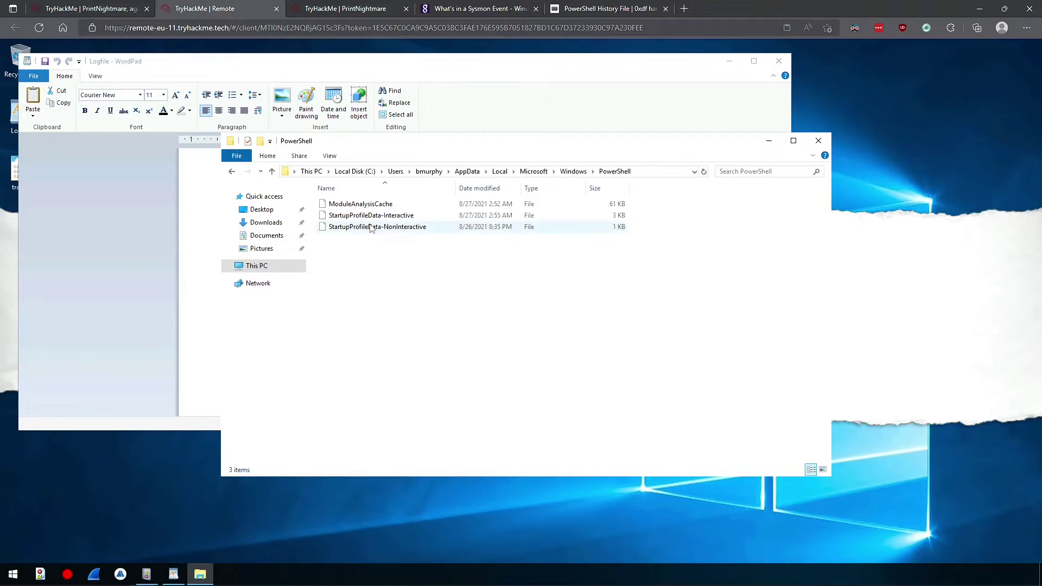
click(6, 571)
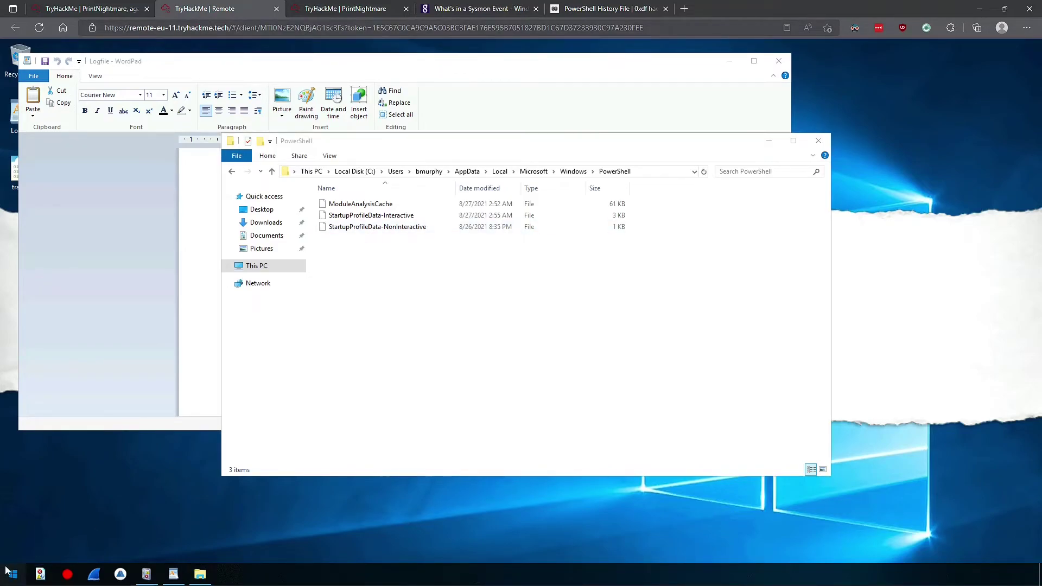
Copy Set-PSReadlineOption from the blog article and run it in a PowerShell console, then close it
text(power)
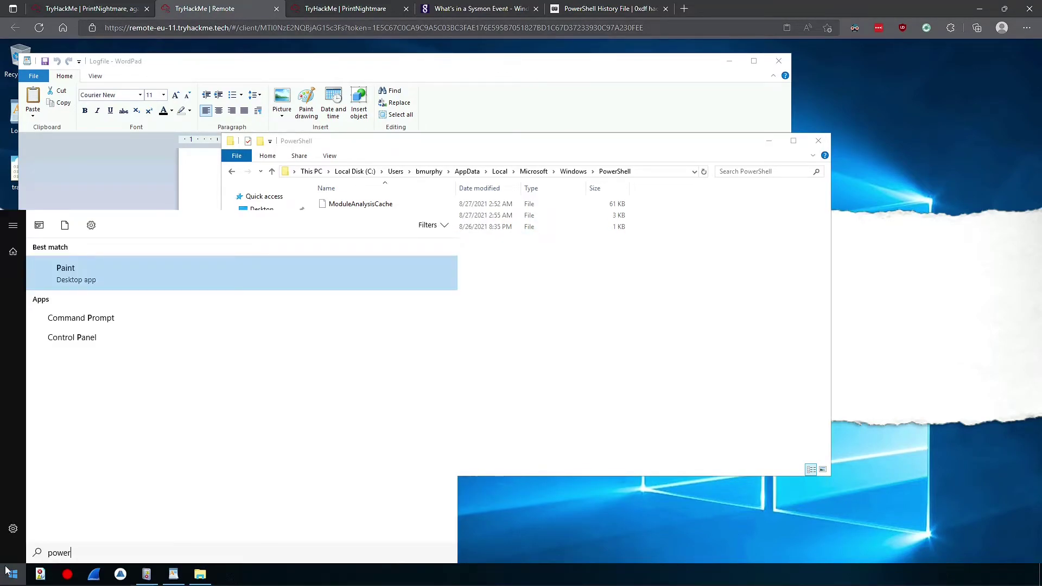
click(558, 5)
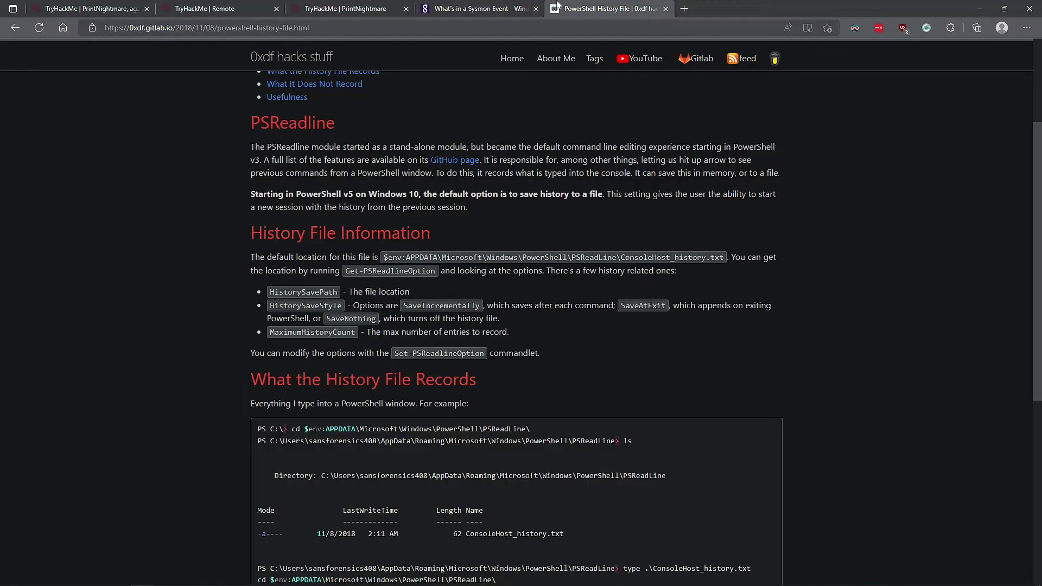
double_click(434, 354)
click(434, 354)
drag(413, 354, 485, 354)
key(ctrl+c)
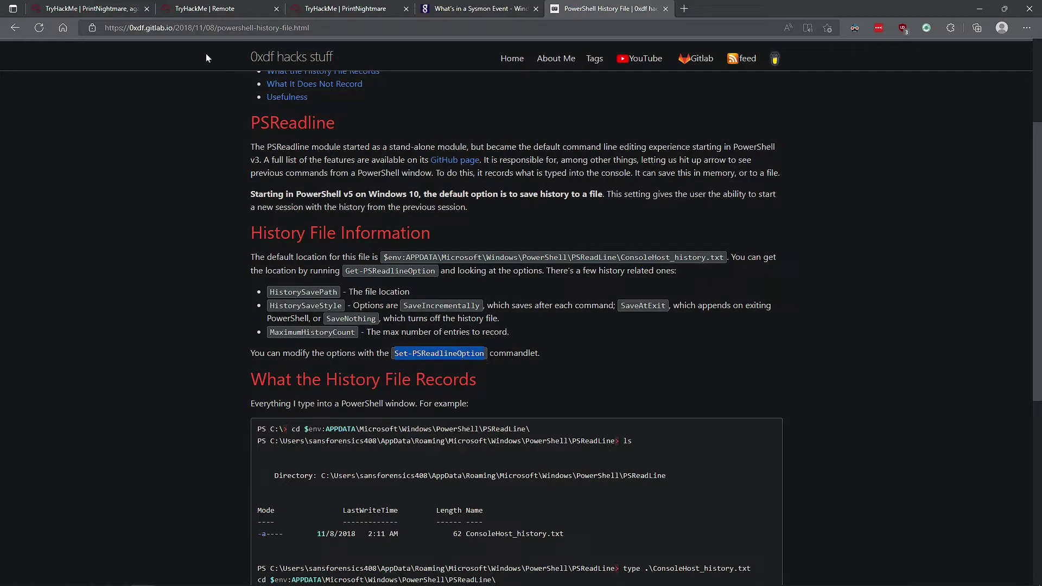
click(212, 9)
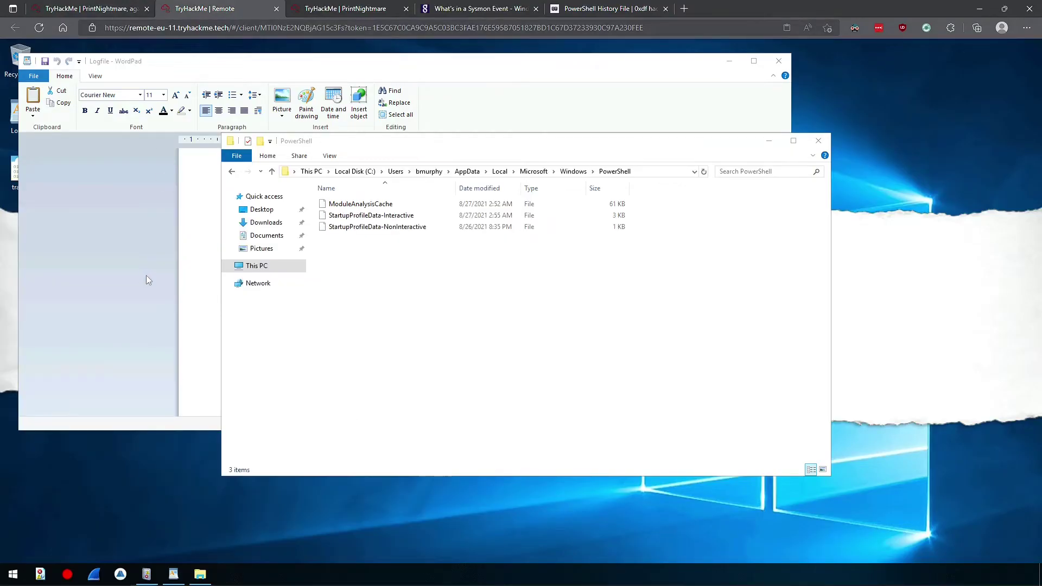
key(ctrl+v)
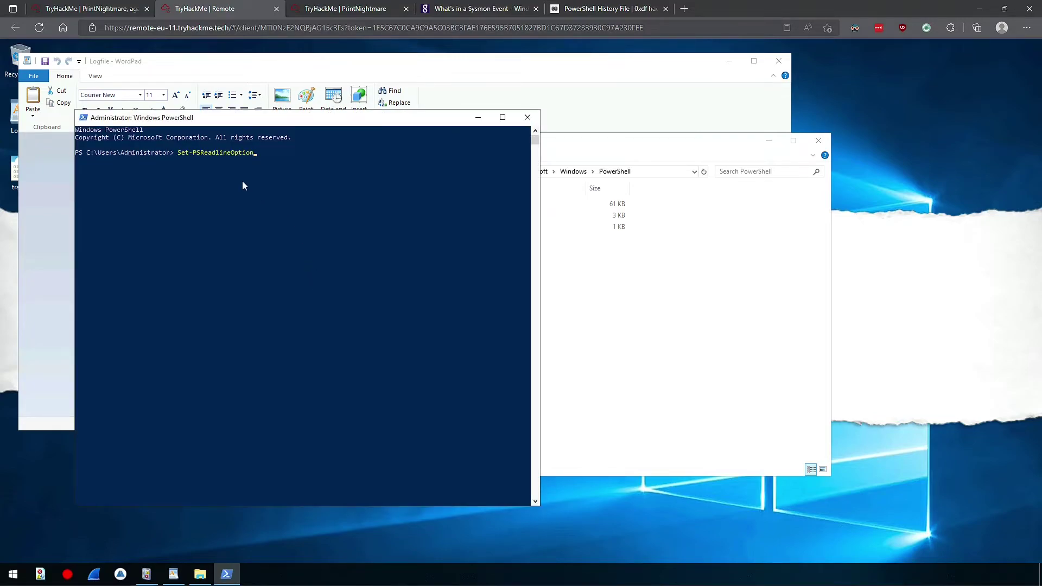
key(Return)
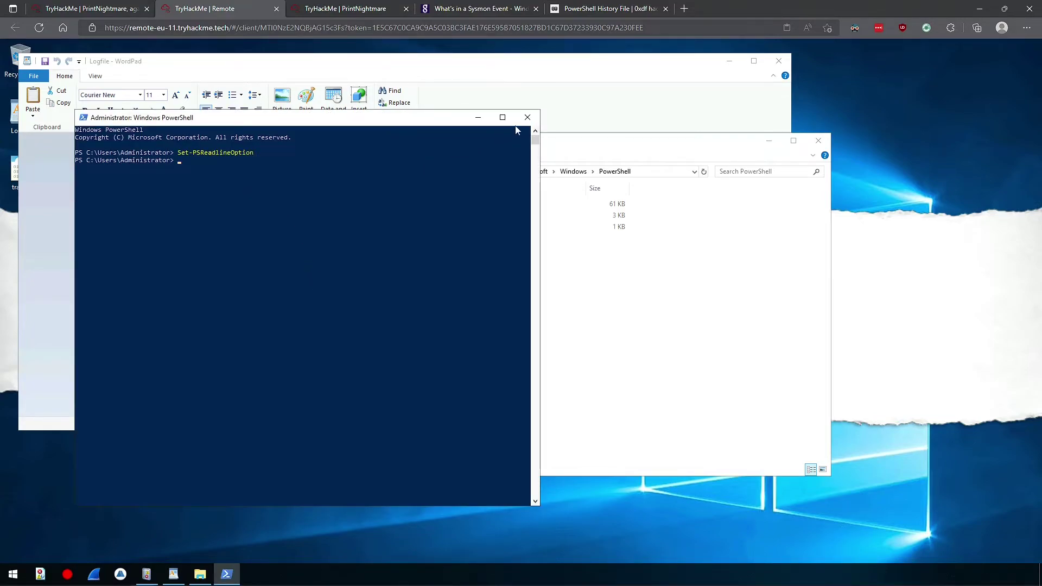
click(609, 8)
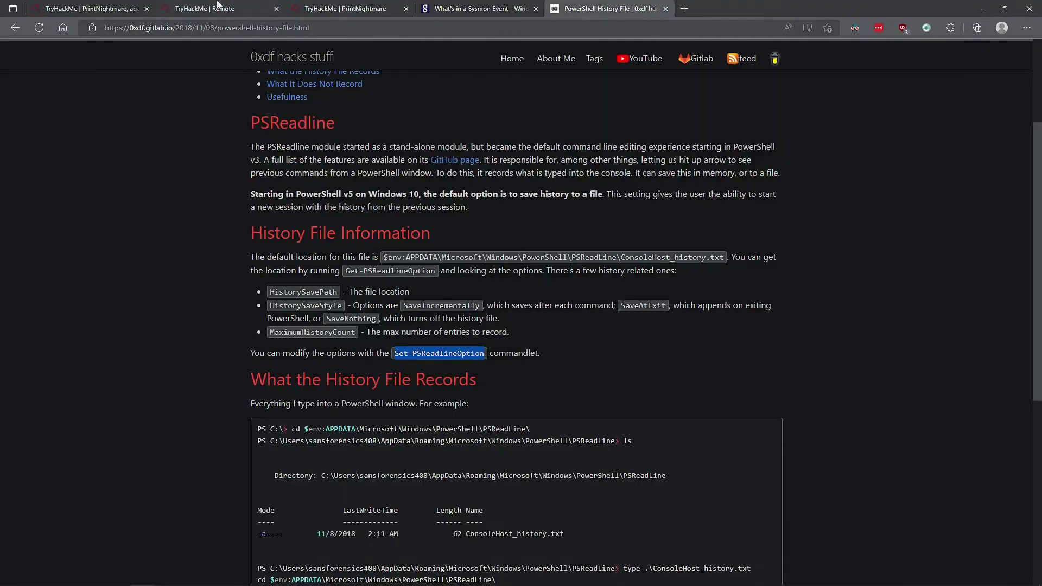
scroll(435, 501, down, 6)
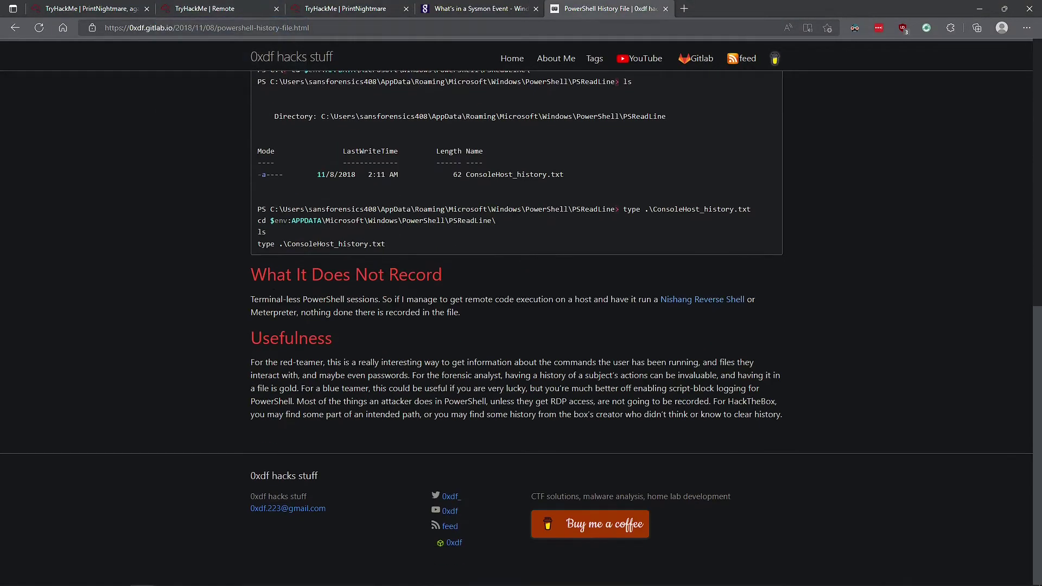
click(183, 9)
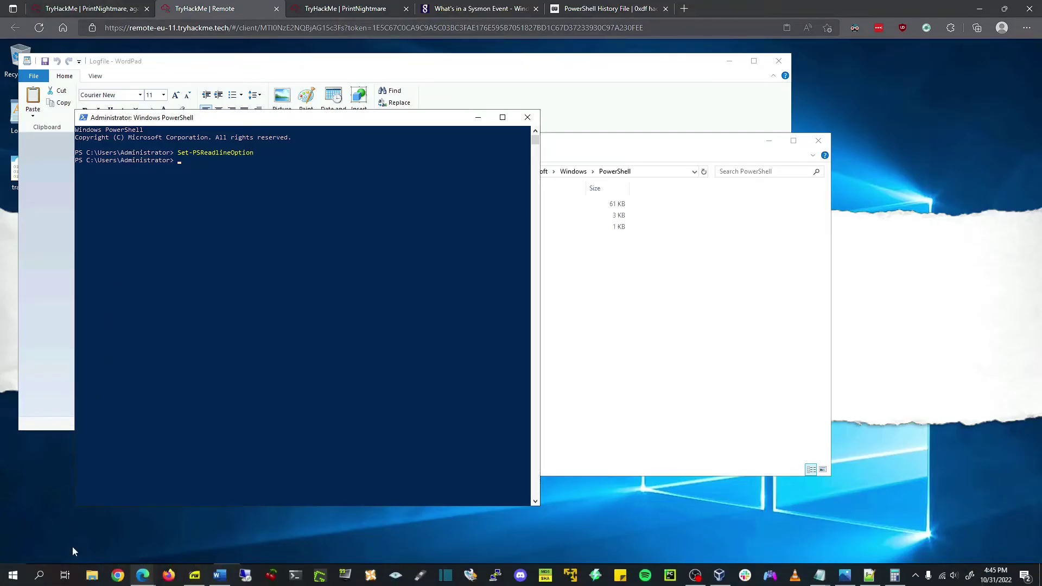
click(527, 118)
Launch Windows PowerShell as administrator and run Set-PSReadlineOption
click(5, 577)
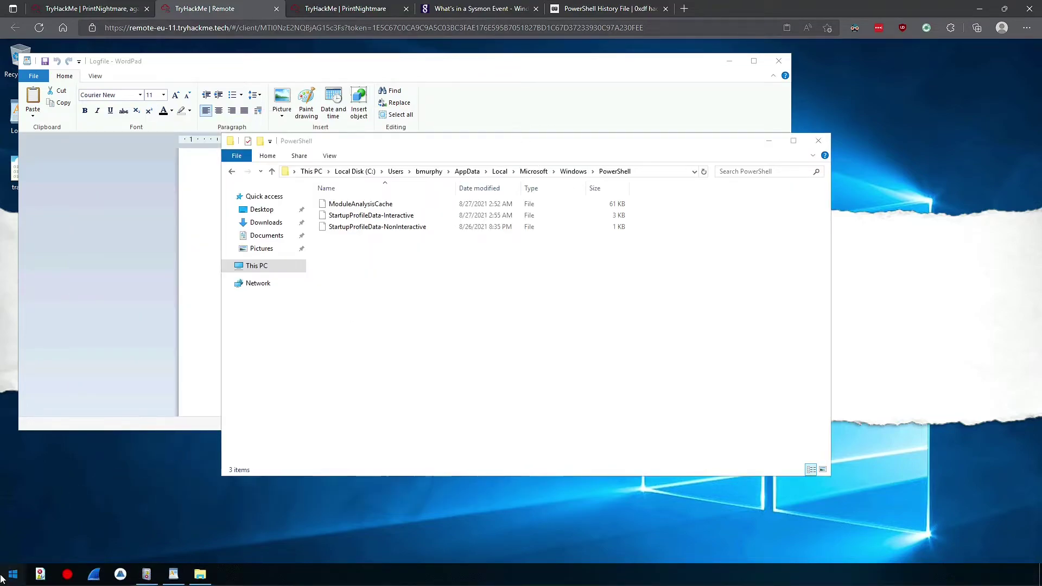
text(power)
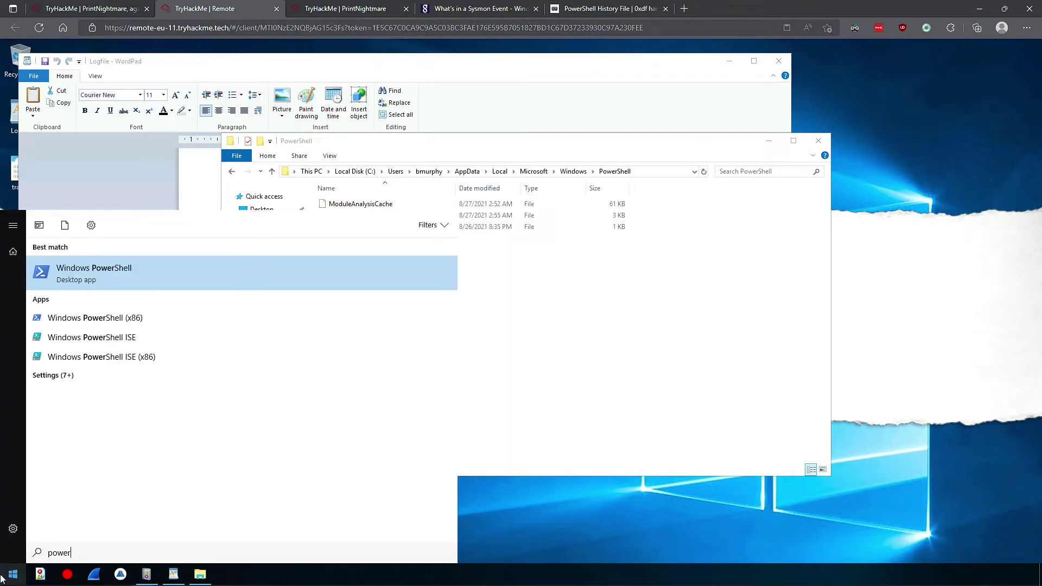
right_click(146, 273)
click(180, 293)
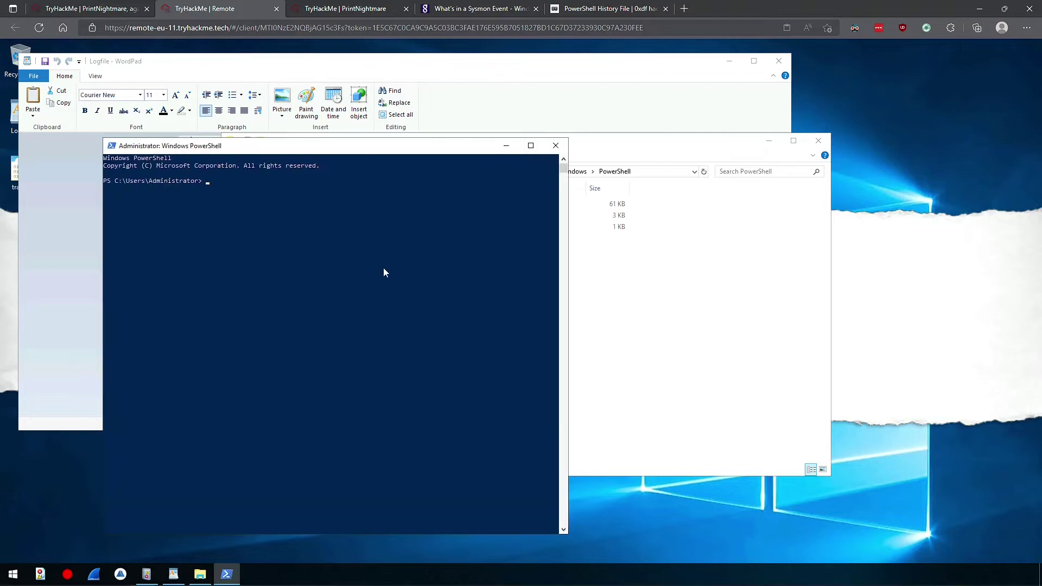
text(Set-PSReadlineOption)
key(Return)
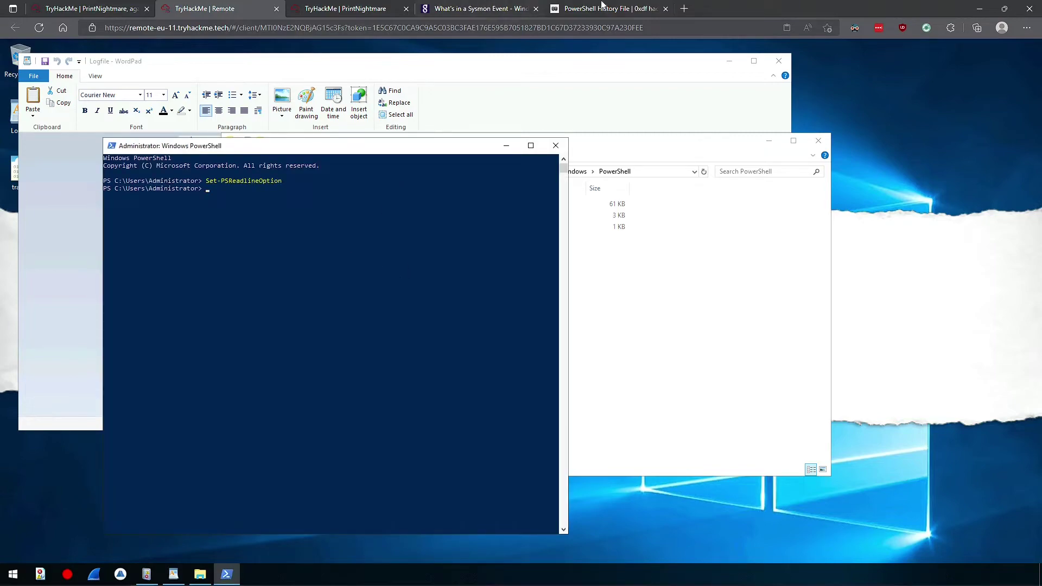
Run Get-PSReadlineOption and select the HistorySavePath value in the output
click(601, 7)
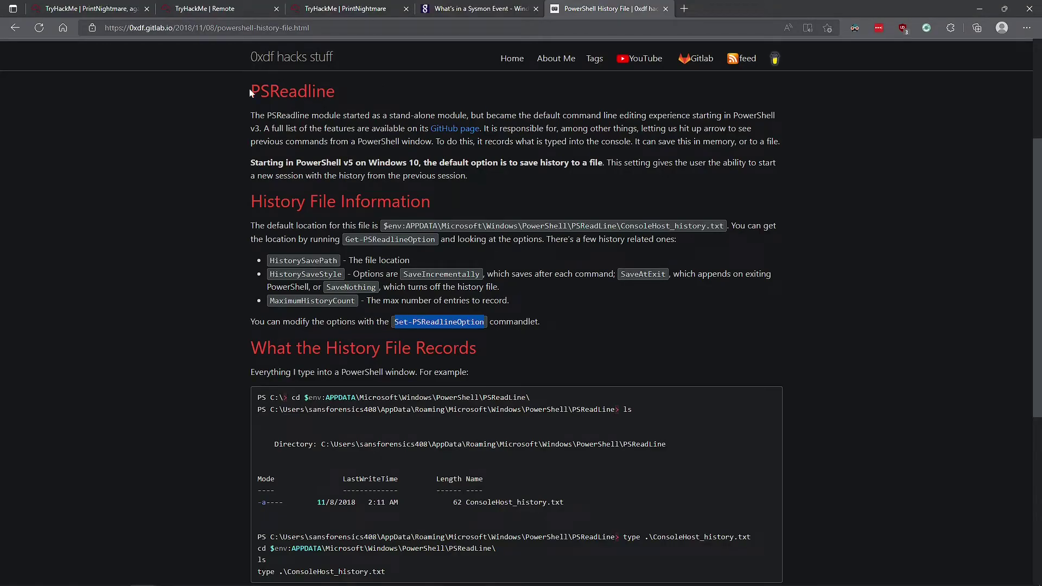
click(225, 8)
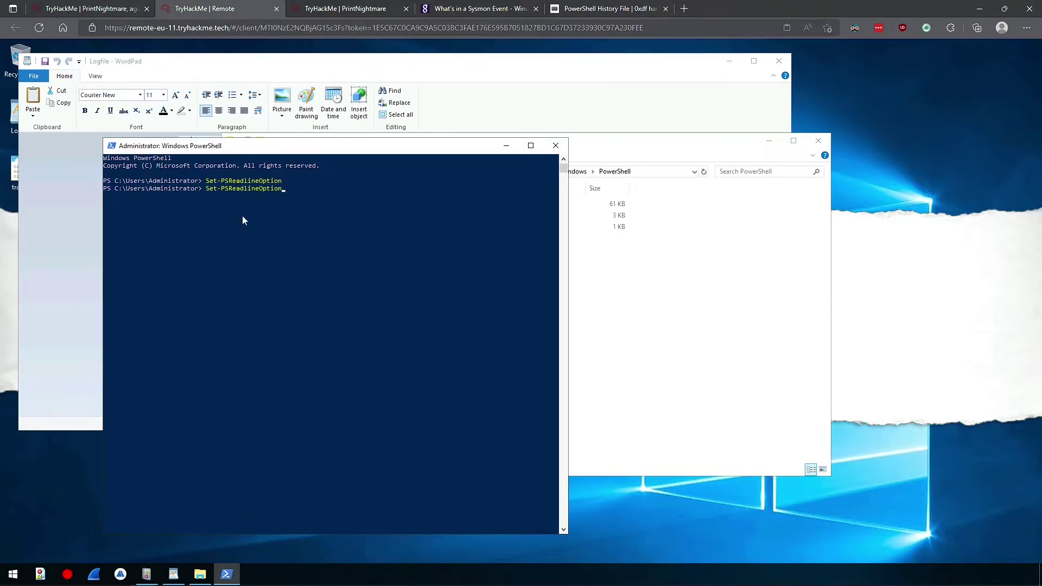
text(G)
key(Return)
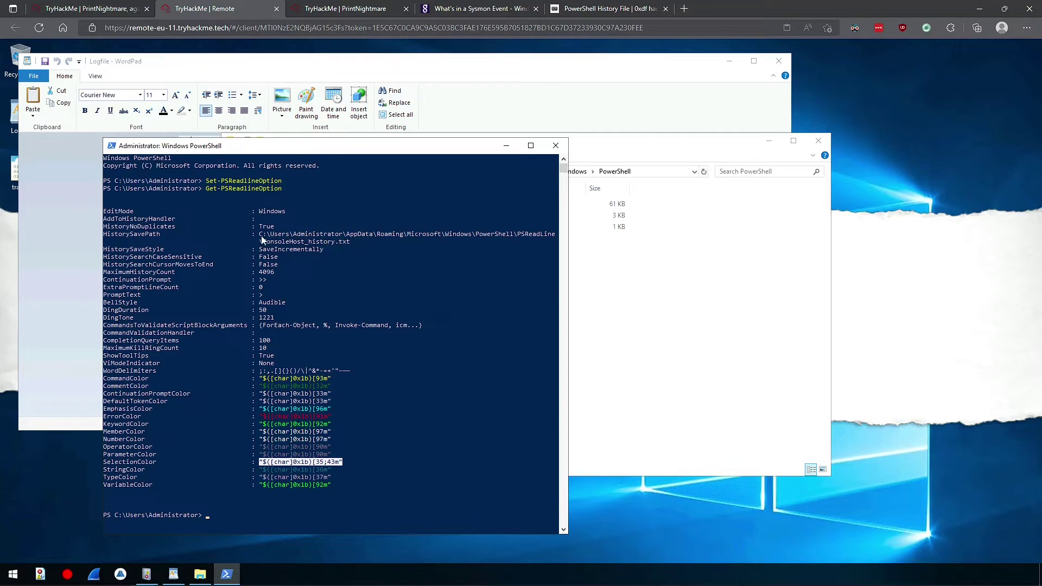
drag(259, 234, 556, 237)
Paste the HistorySavePath into Explorer with the user's name replacing Administrator, then open ConsoleHost_history in Notepad
key(Return)
click(679, 272)
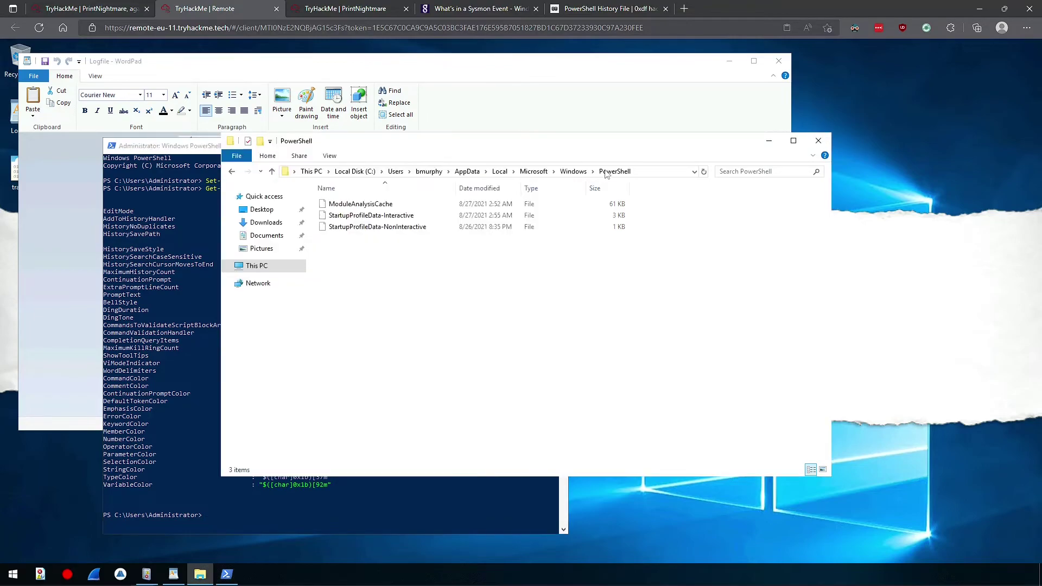
click(645, 173)
text(C:\Users\Administrator\AppData\Roaming\Microsoft\Windows\PowerShell\PSReadLine)
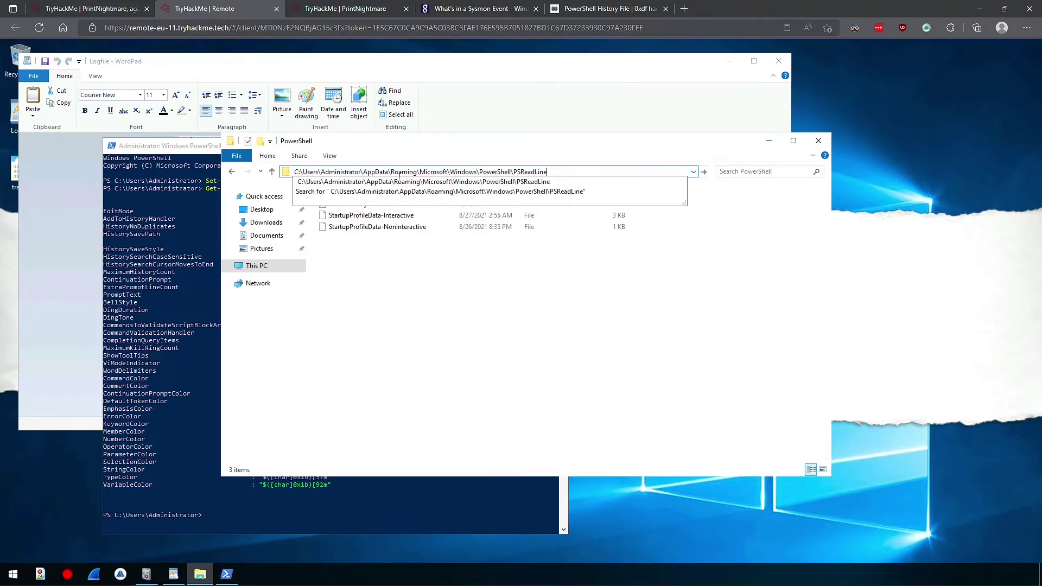
double_click(341, 172)
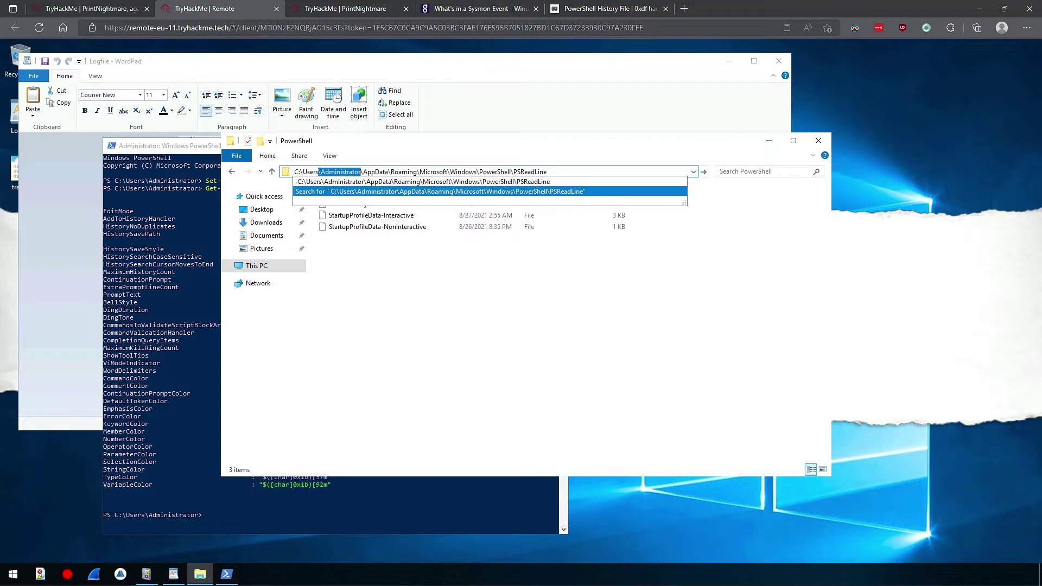
text(bmurphy)
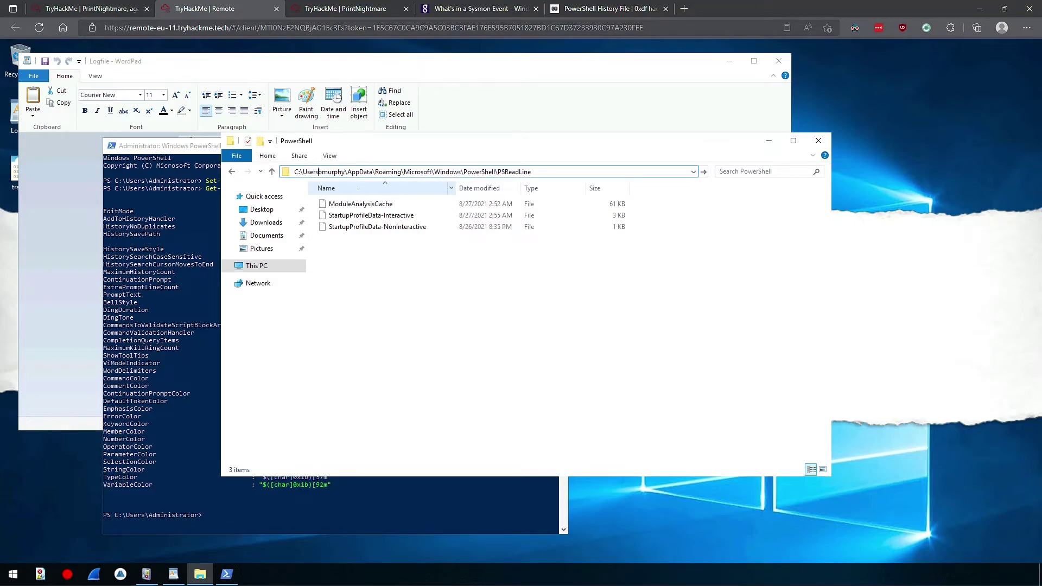
key(Return)
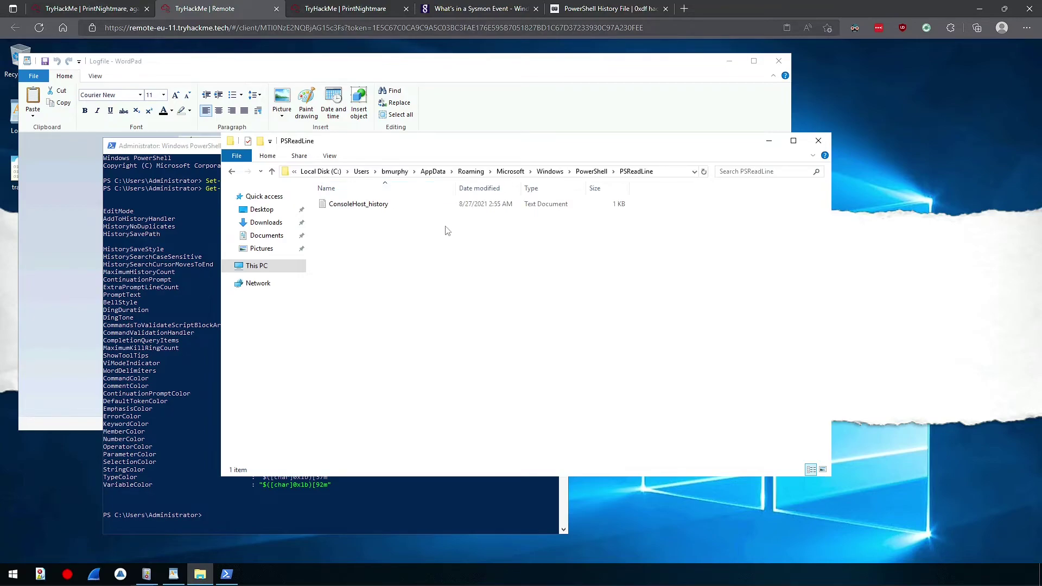
double_click(393, 208)
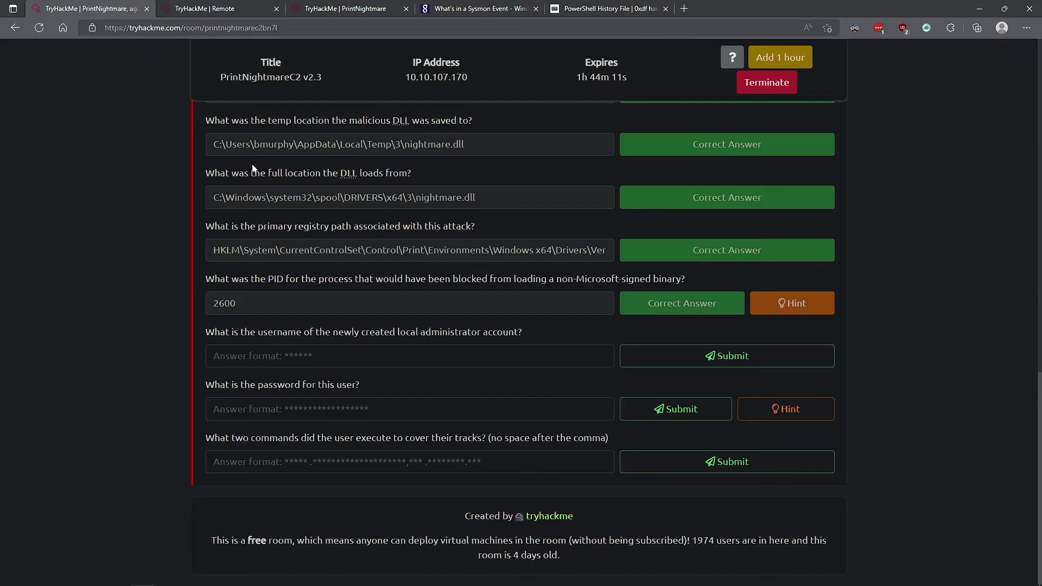
click(133, 7)
Copy 'backup' from the Notepad history and submit it as the new local administrator username
click(250, 6)
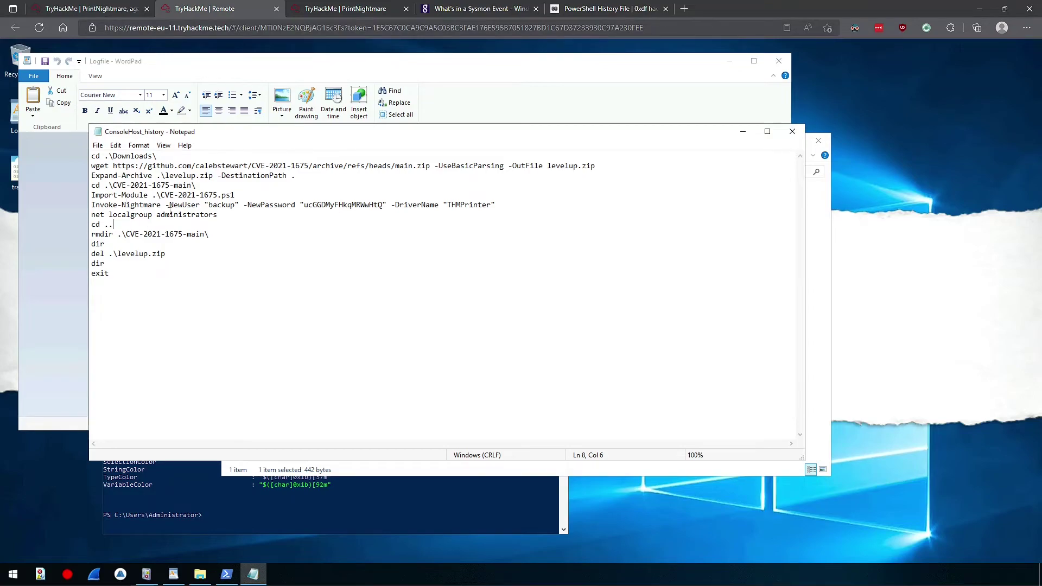
double_click(222, 205)
click(105, 5)
text(backup)
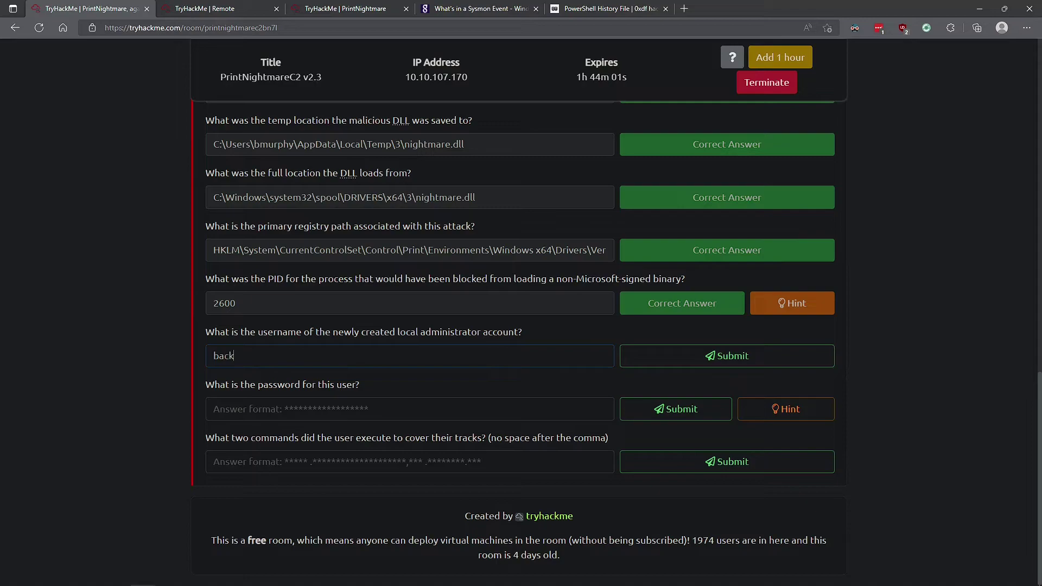
key(Return)
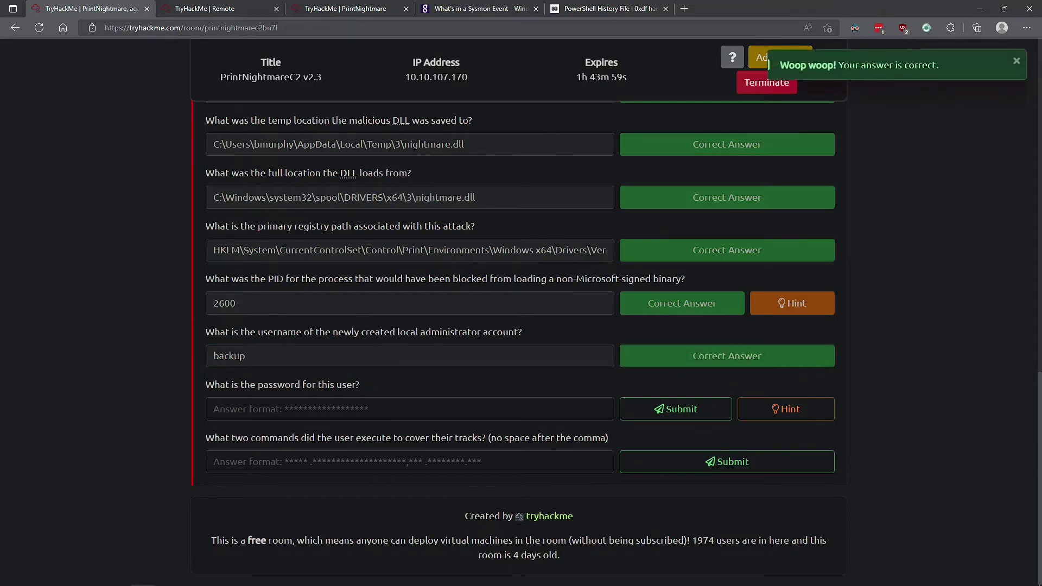
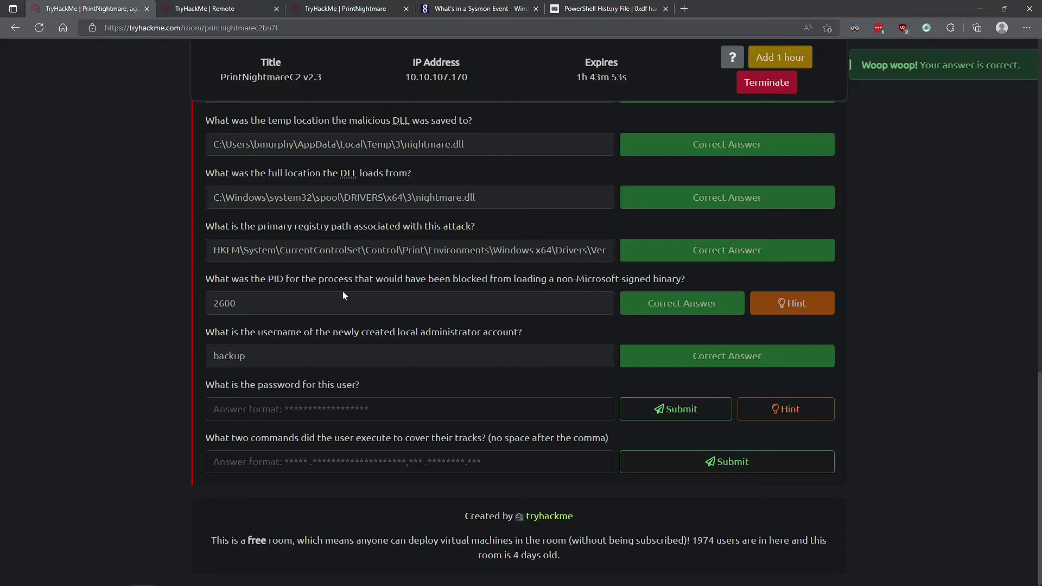
Submit the copied admin password as the room answer, then return to the remote PowerShell history in Notepad
click(550, 411)
key(ctrl+v)
click(627, 416)
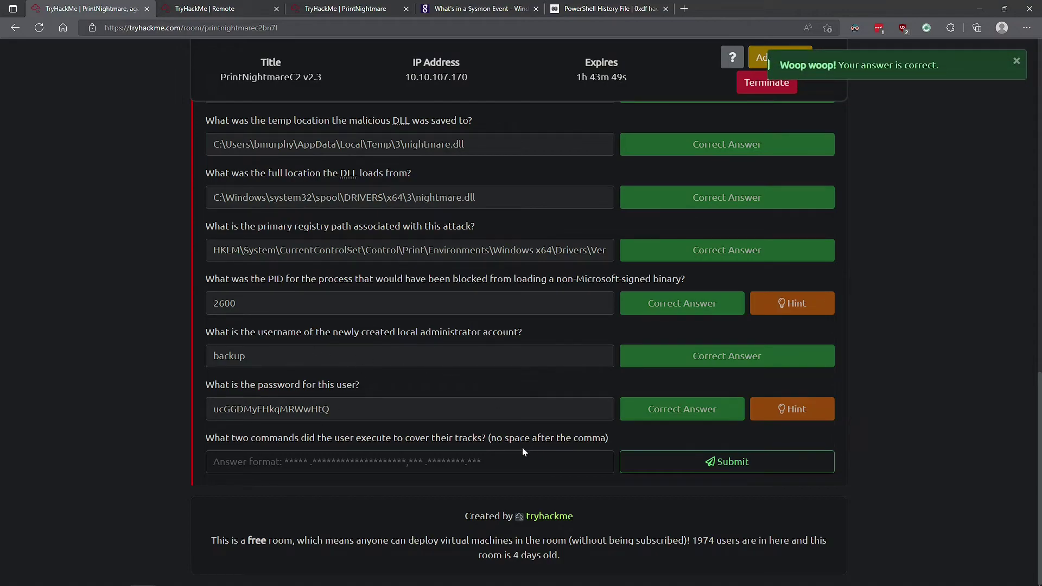
click(202, 7)
key(Down)
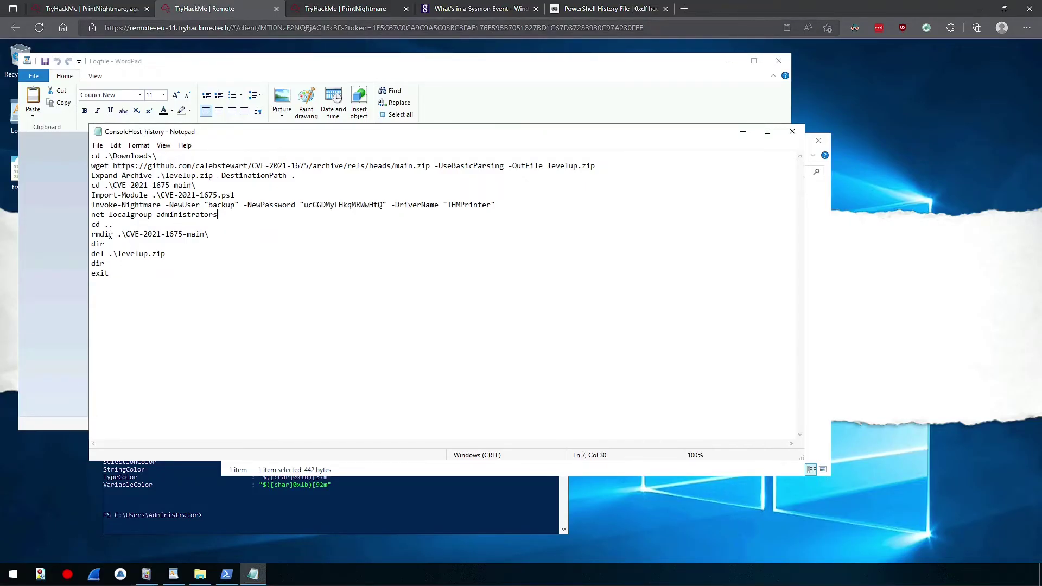
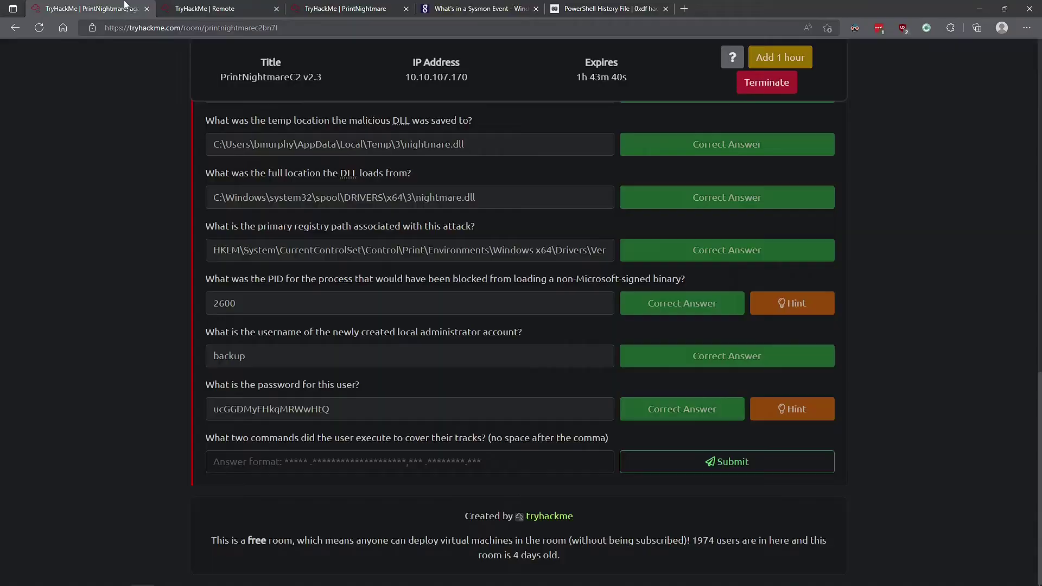
Submit the cover-tracks answer "rmdir .\CVE-2021-1675-main\,del .\levelup.zip" copied from ConsoleHost_history
click(127, 7)
text(rmdir .\CVE-2021-1675-main\)
text(,)
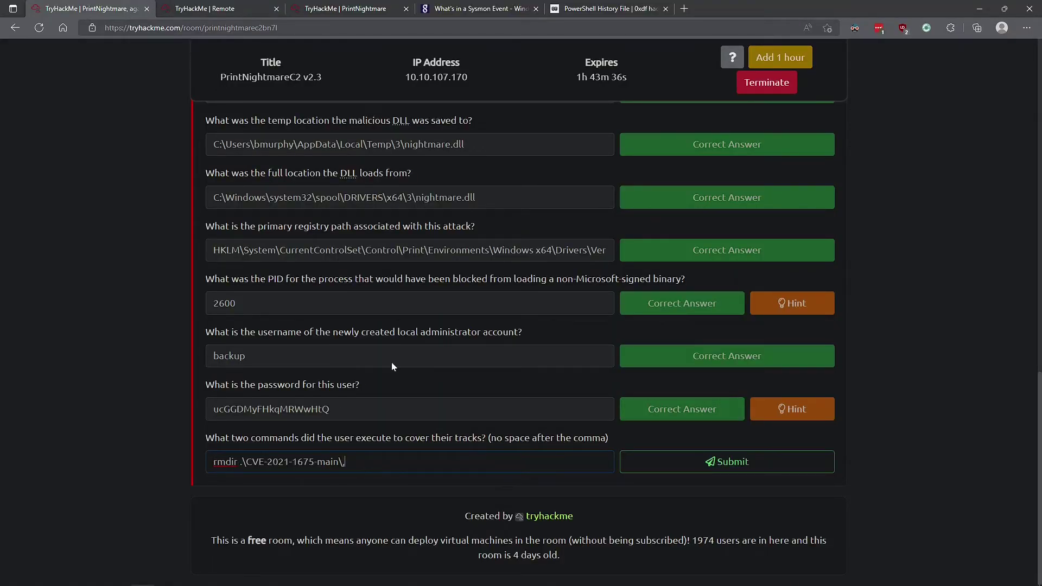
click(222, 8)
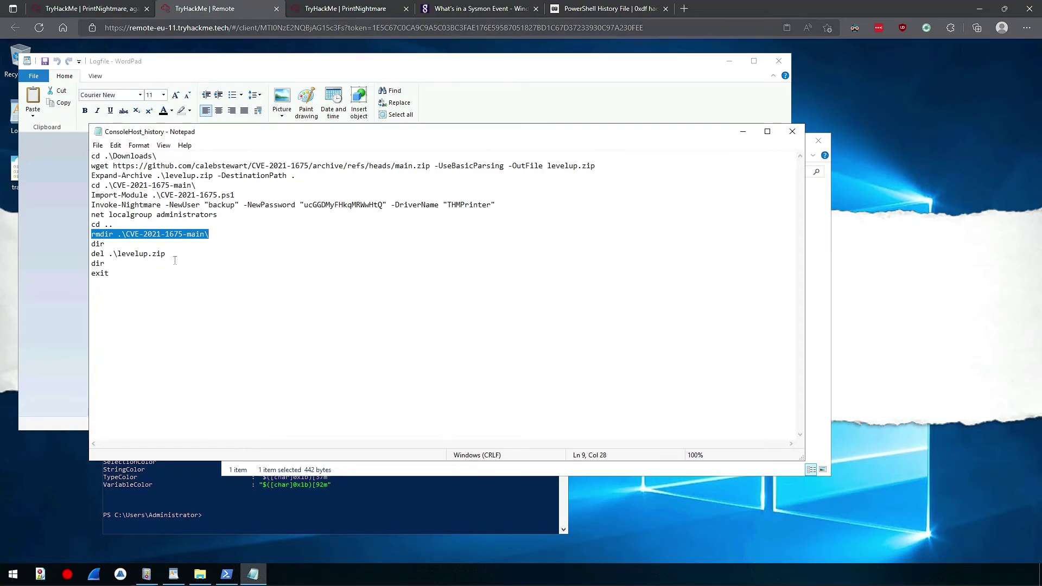
drag(166, 254, 91, 254)
key(ctrl+c)
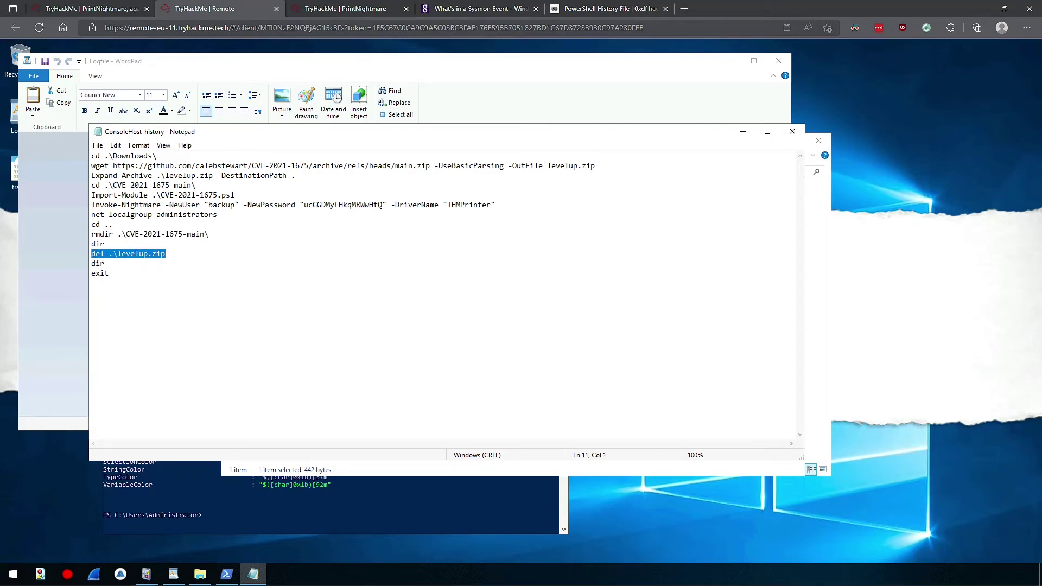
click(82, 8)
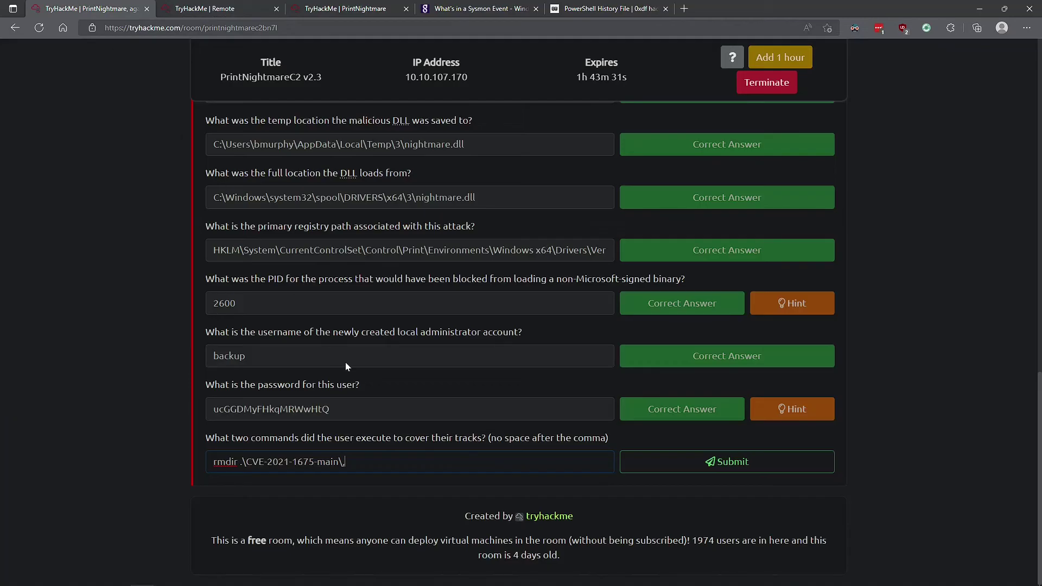
key(ctrl+v)
click(658, 466)
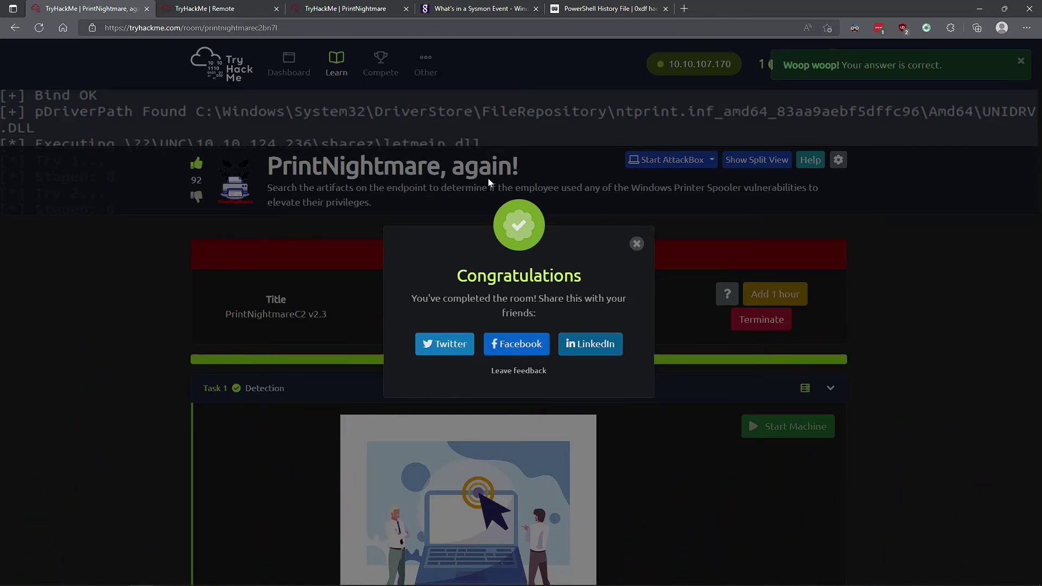
click(465, 7)
click(585, 6)
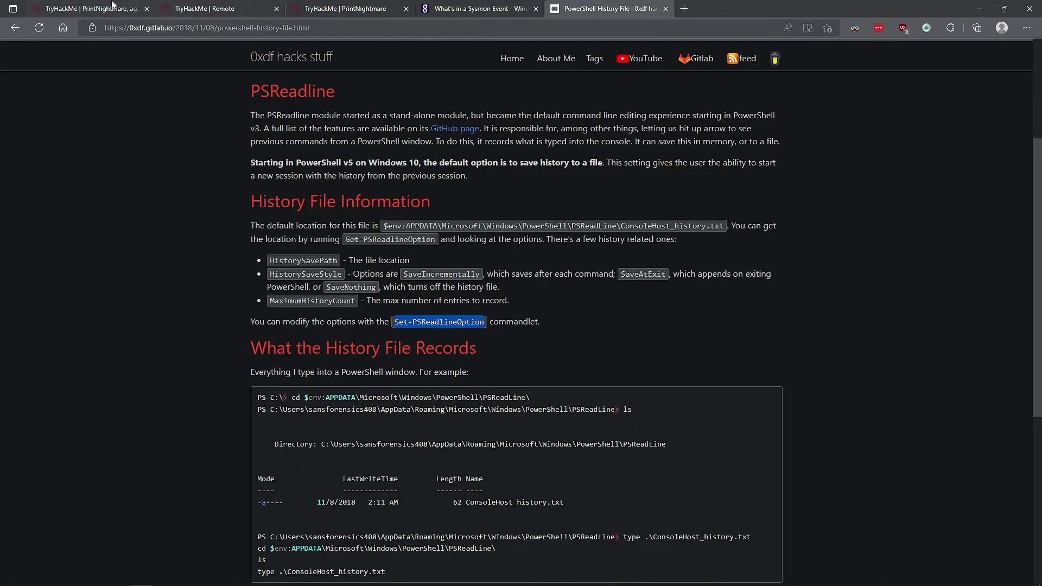
click(112, 6)
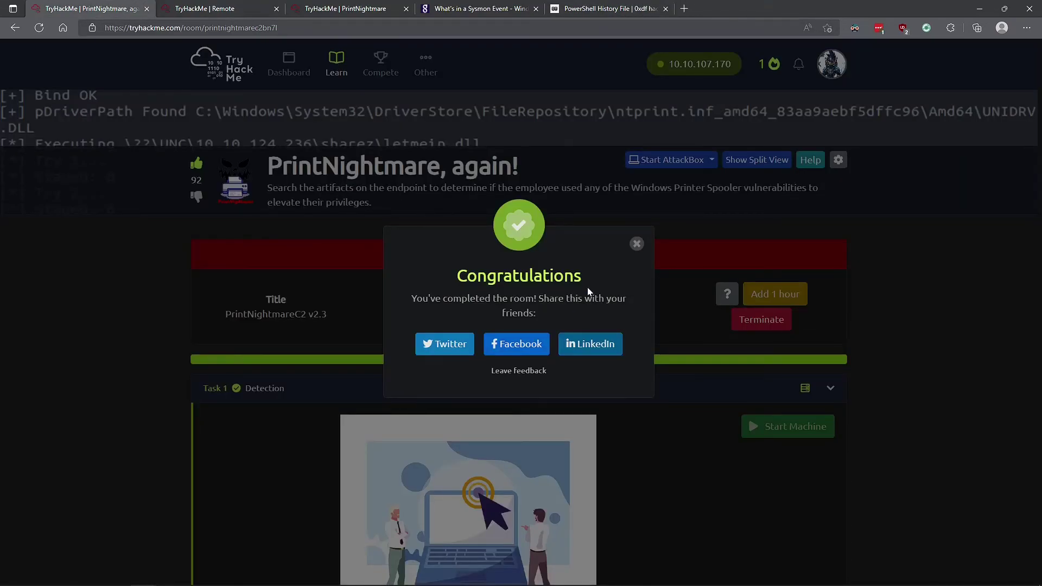